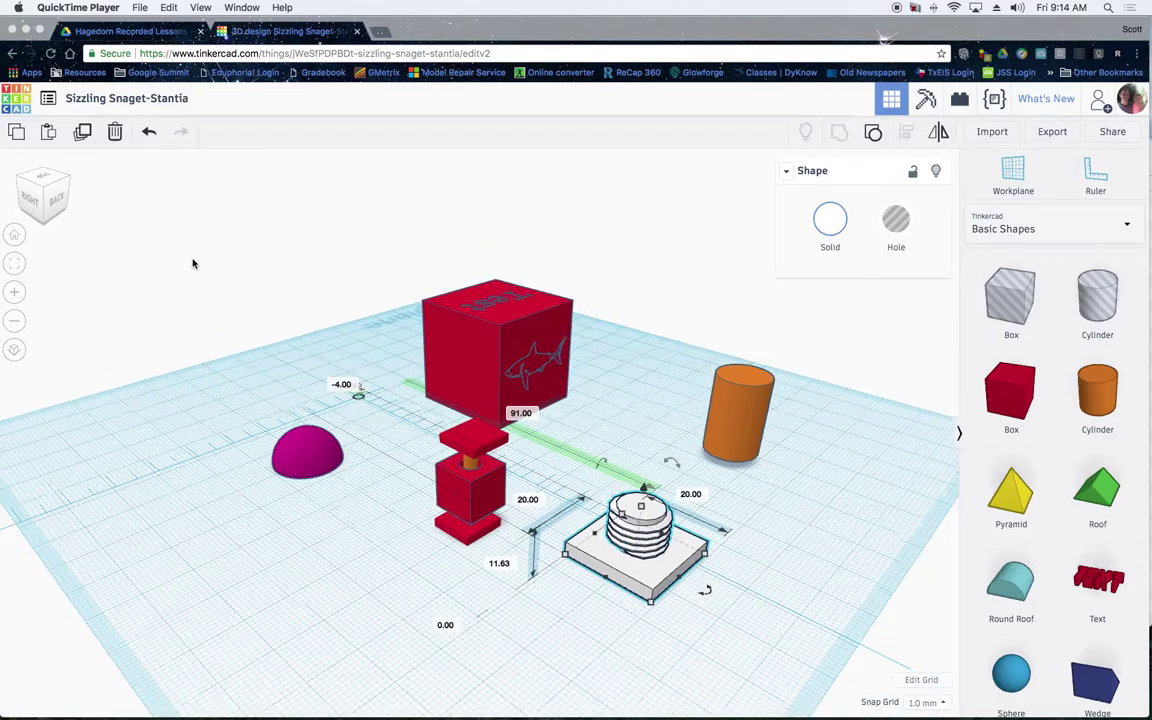
# - Delete all the existing shapes from the workplane
pyautogui.click(278, 503)
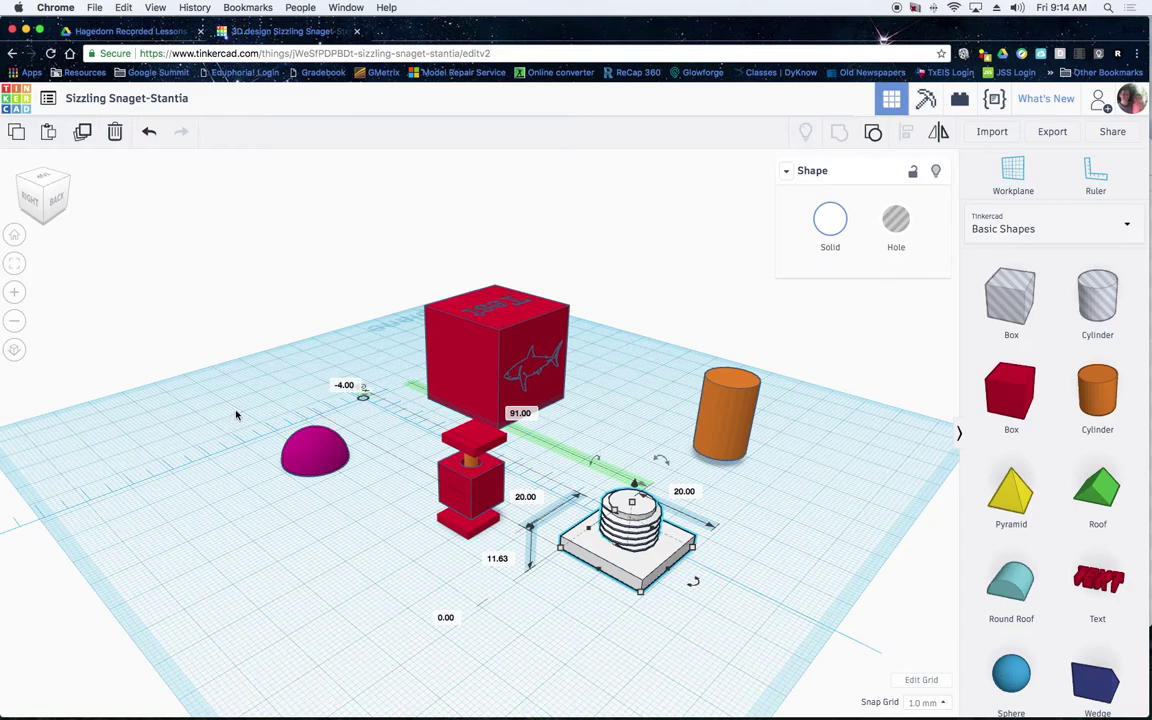
pyautogui.moveTo(256, 354); pyautogui.dragTo(825, 588)
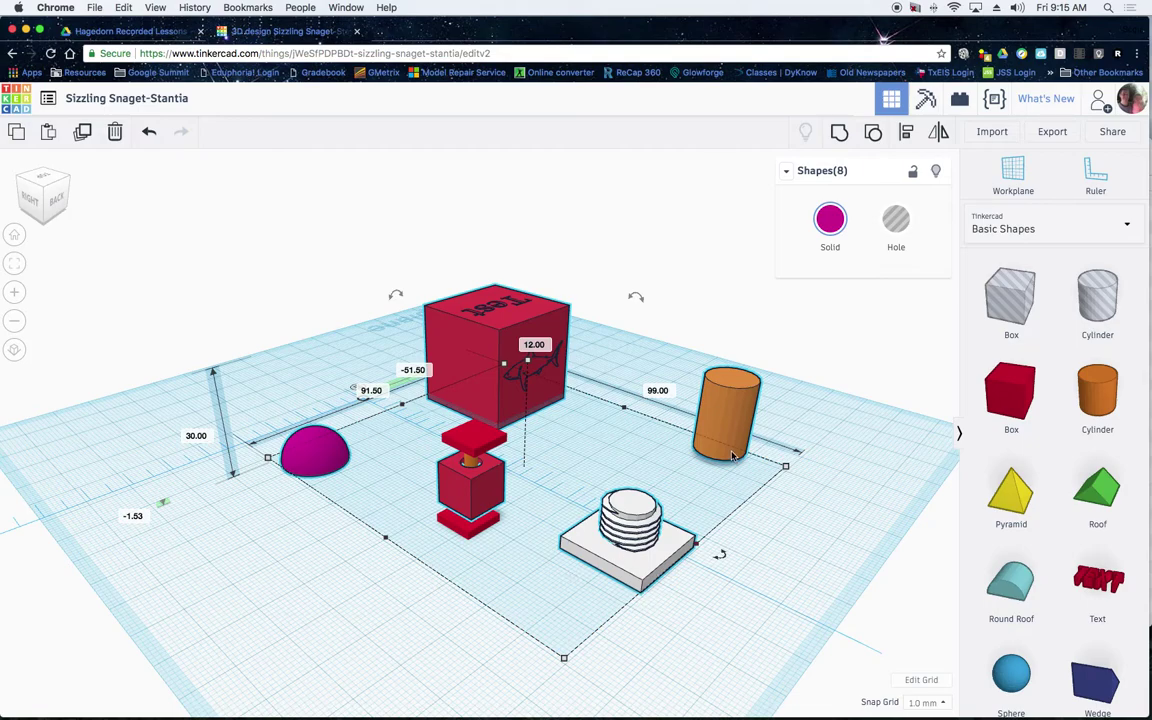
pyautogui.press('Delete')
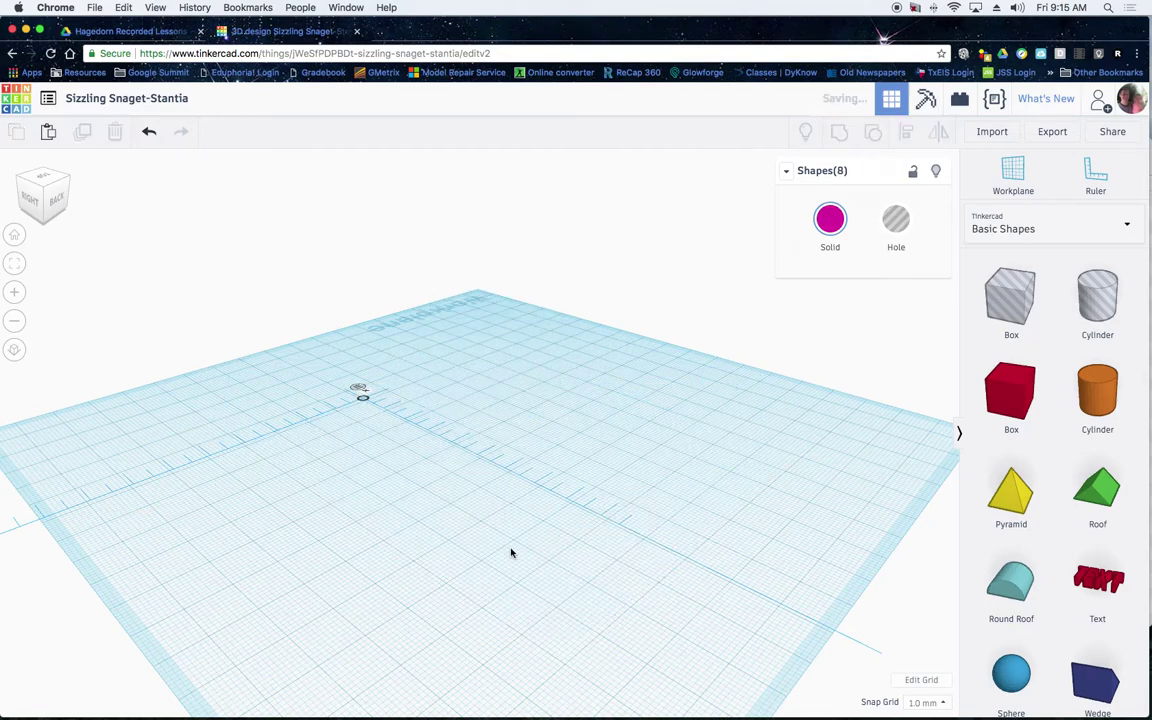
# - Switch the shape library to the full set of shape generators
pyautogui.scroll(-3, 518, 550)
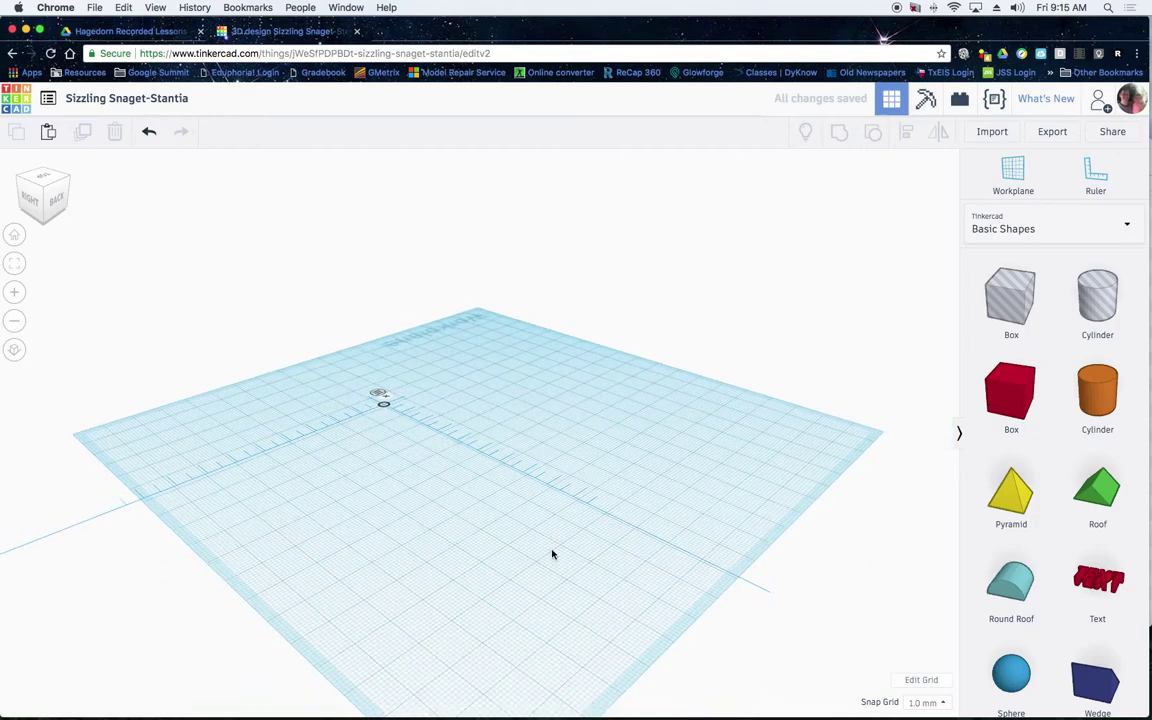
pyautogui.click(42, 178)
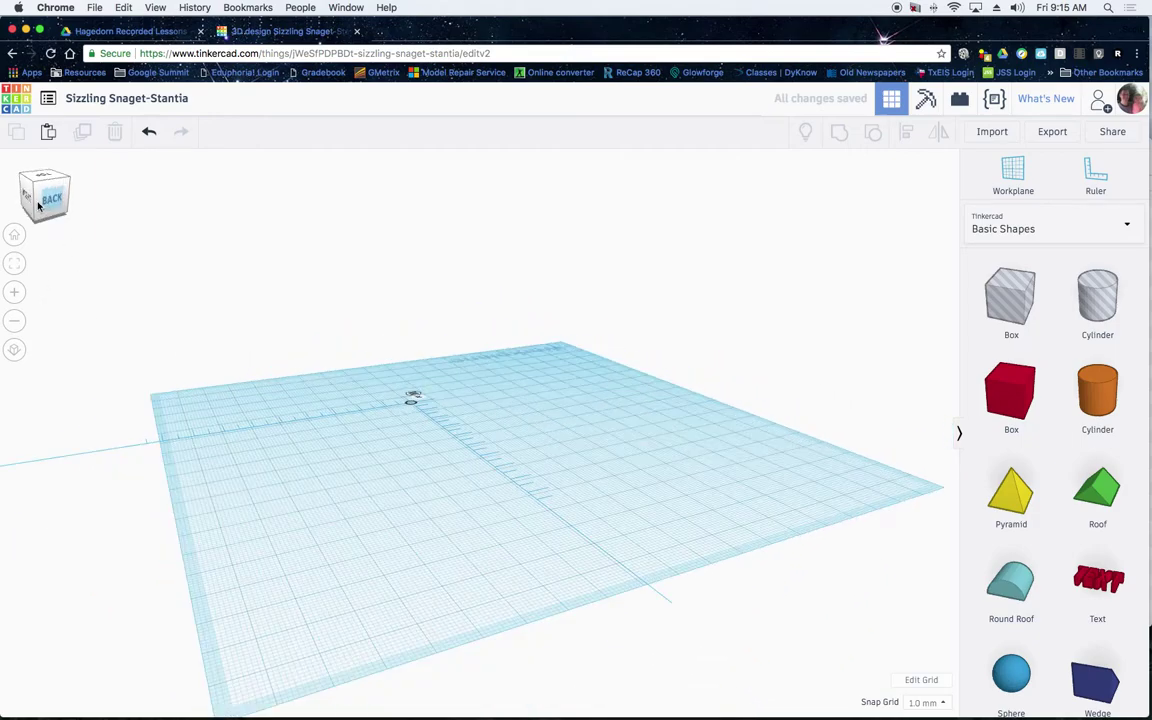
pyautogui.moveTo(42, 220); pyautogui.dragTo(56, 208)
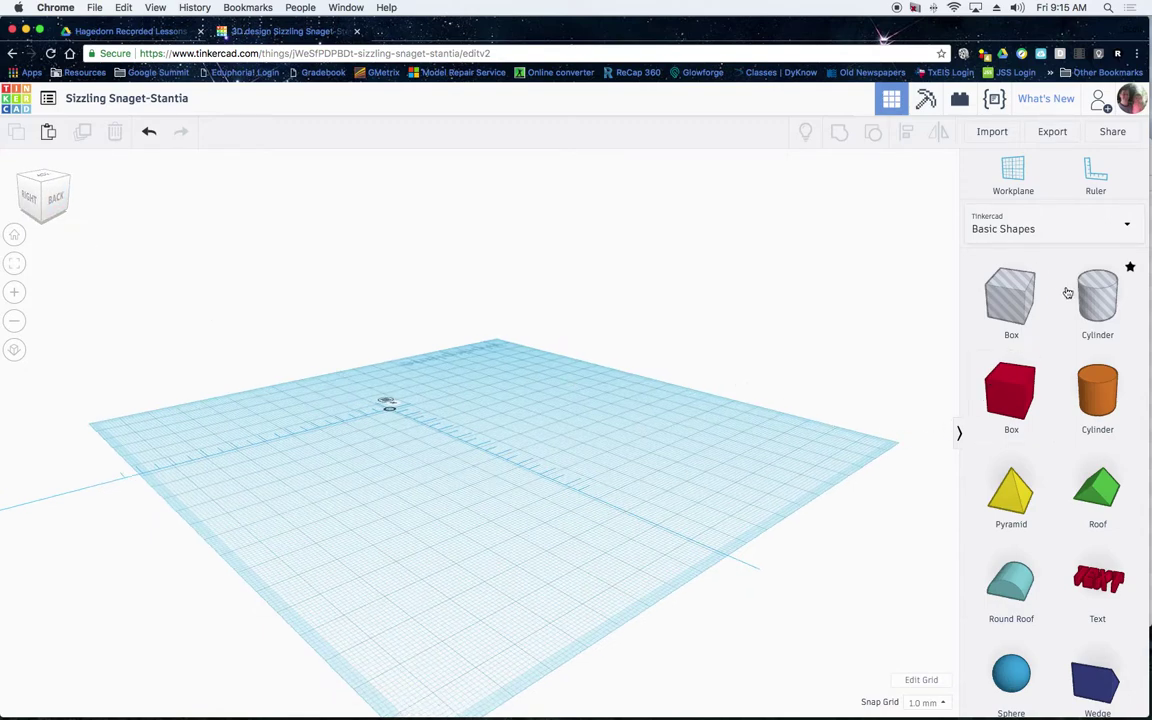
pyautogui.click(1043, 224)
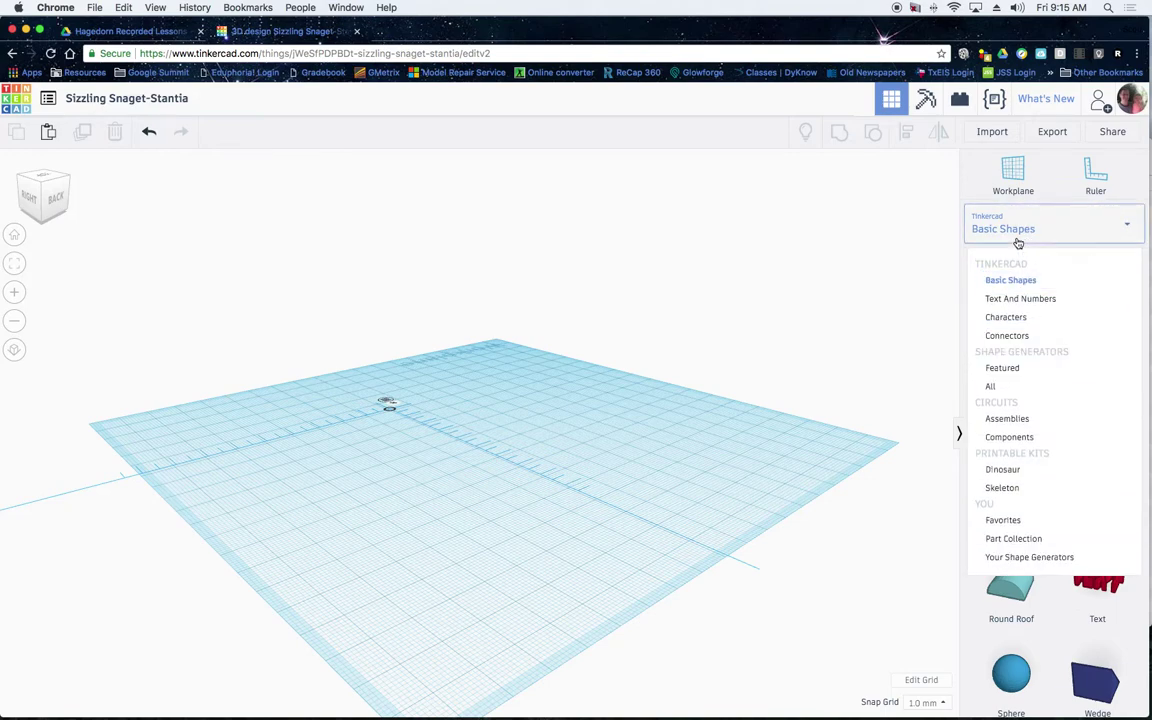
pyautogui.click(1010, 389)
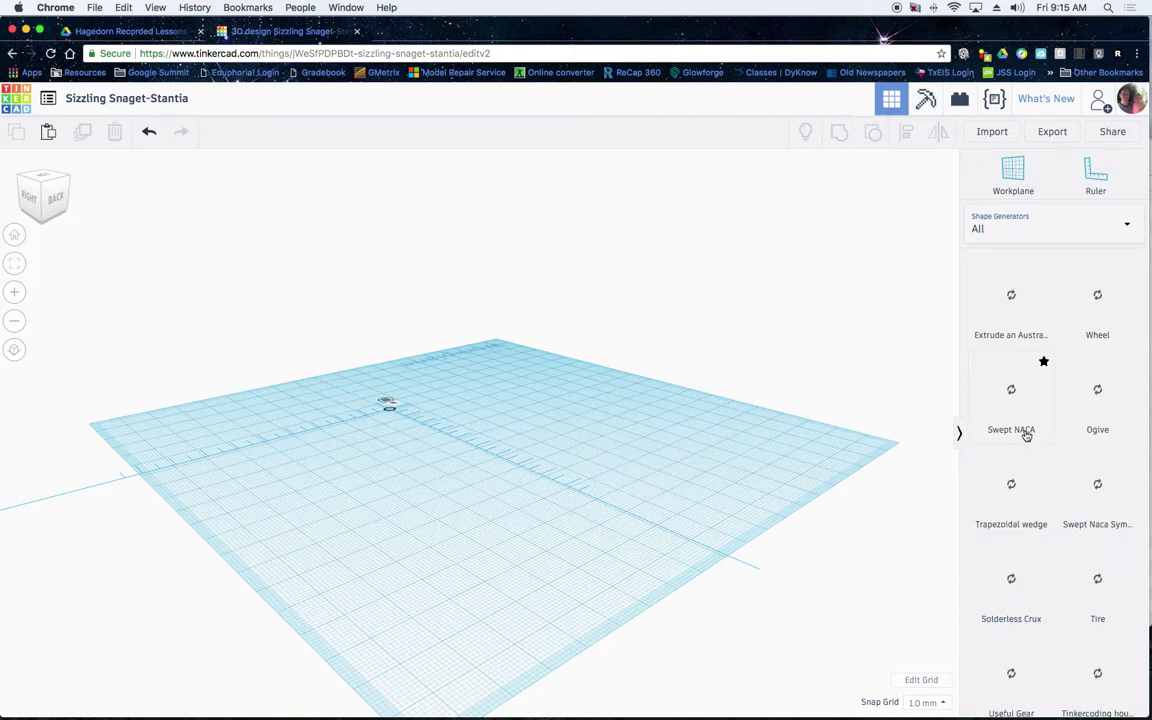
# - Find the ISO metric thread among the shape generators, mark it as a favourite and place one on the workplane
pyautogui.scroll(2, 910, 340)
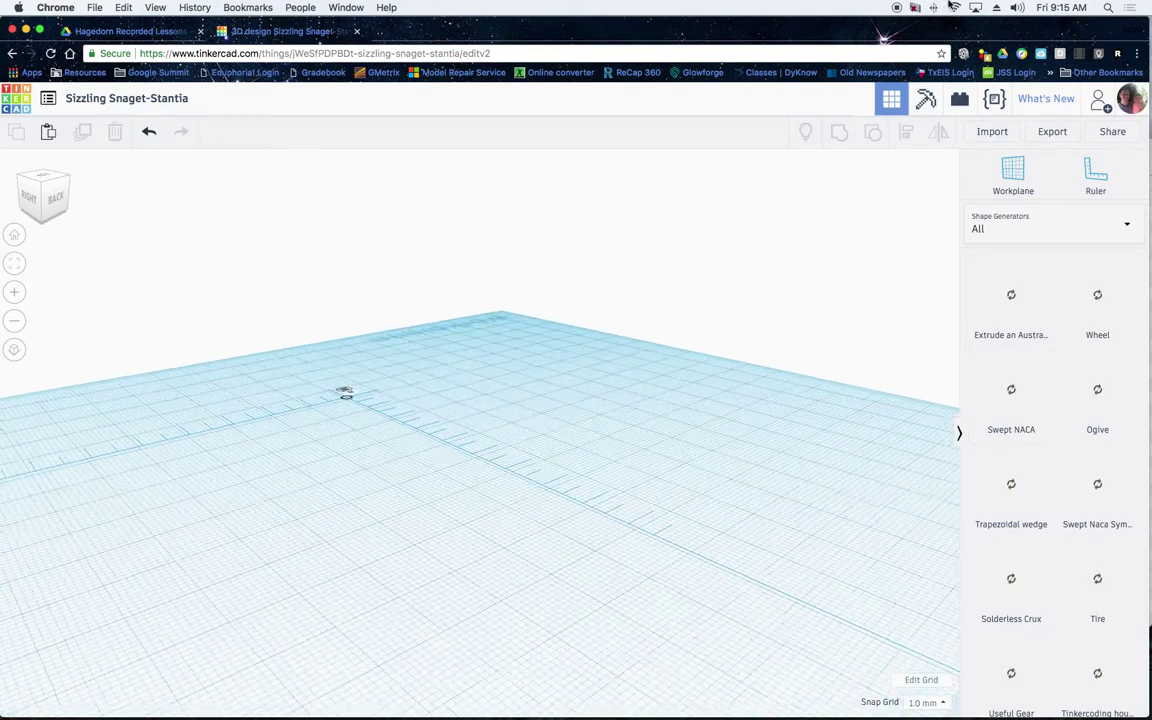
pyautogui.click(953, 8)
pyautogui.click(953, 8)
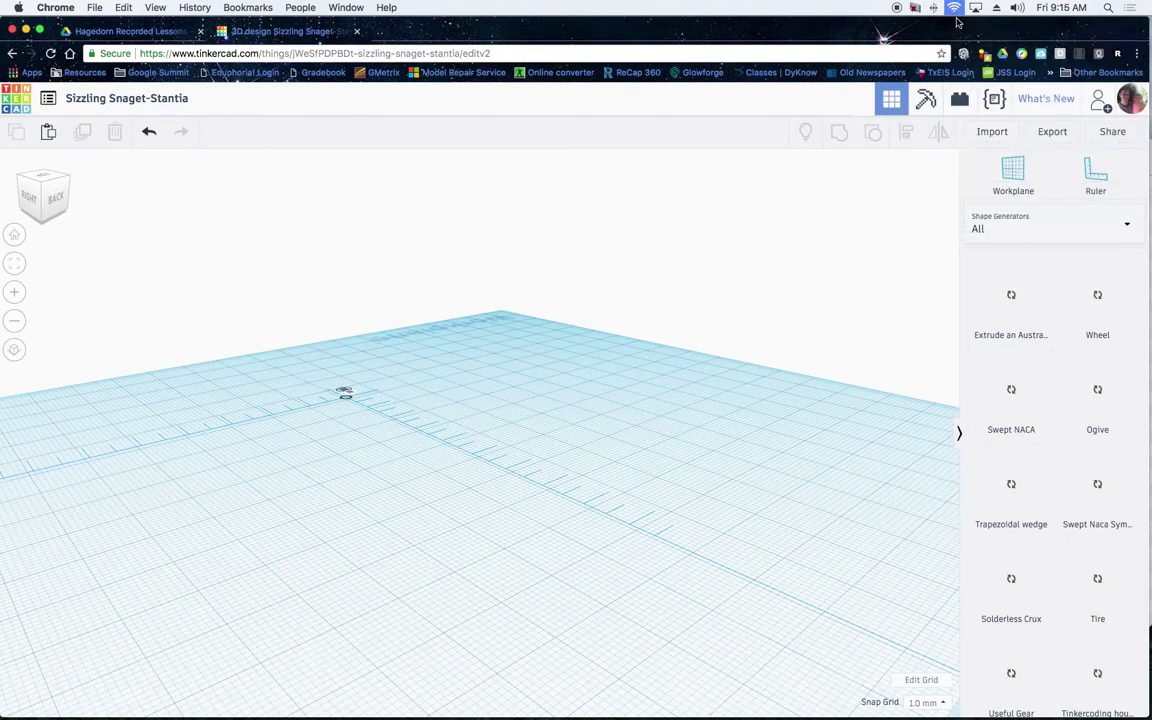
pyautogui.scroll(-2, 1050, 450)
pyautogui.scroll(-5, 1051, 450)
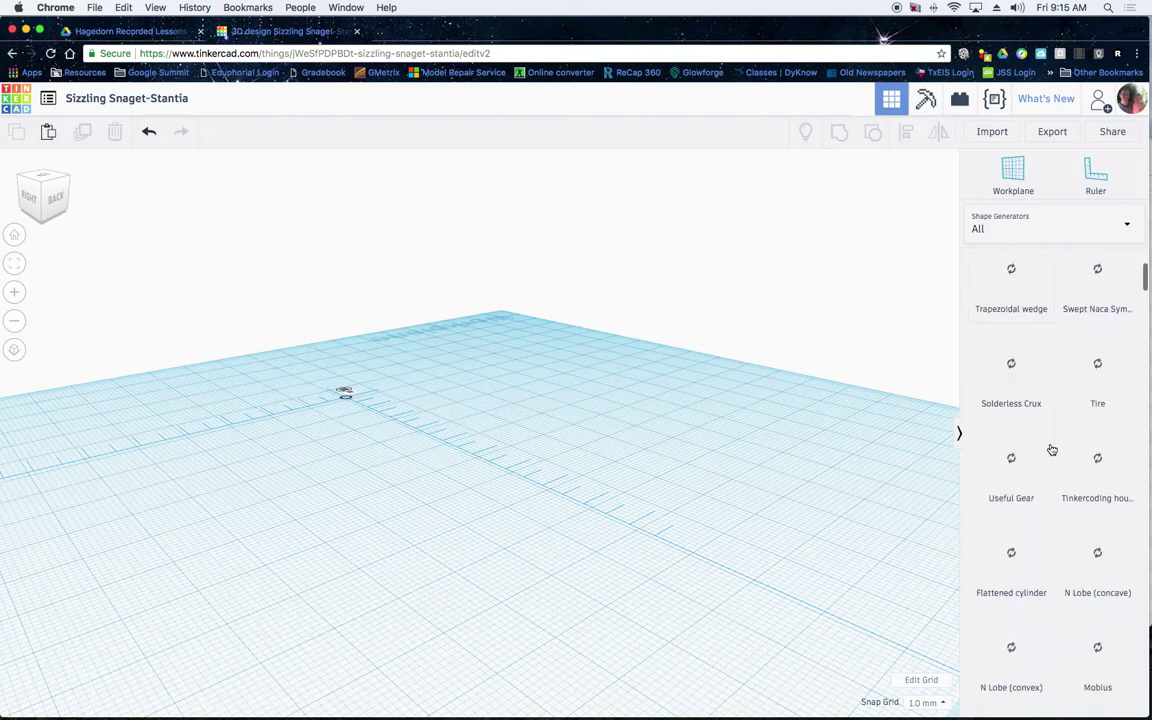
pyautogui.scroll(-1, 1051, 450)
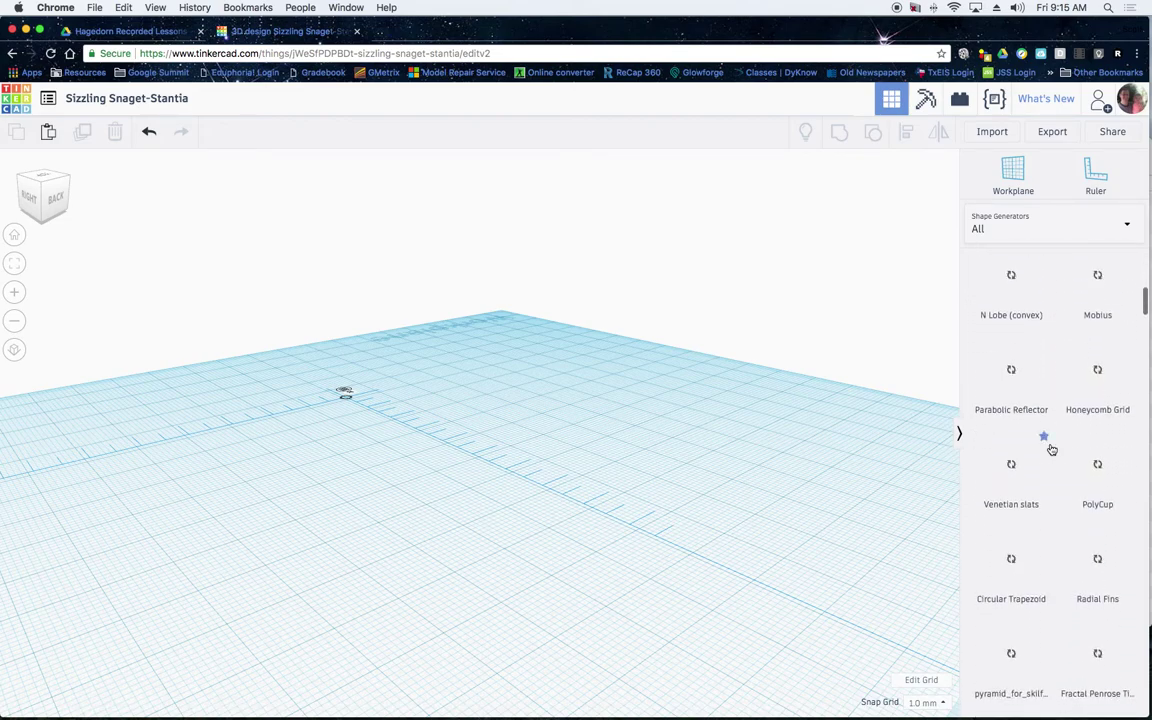
pyautogui.scroll(-5, 1051, 450)
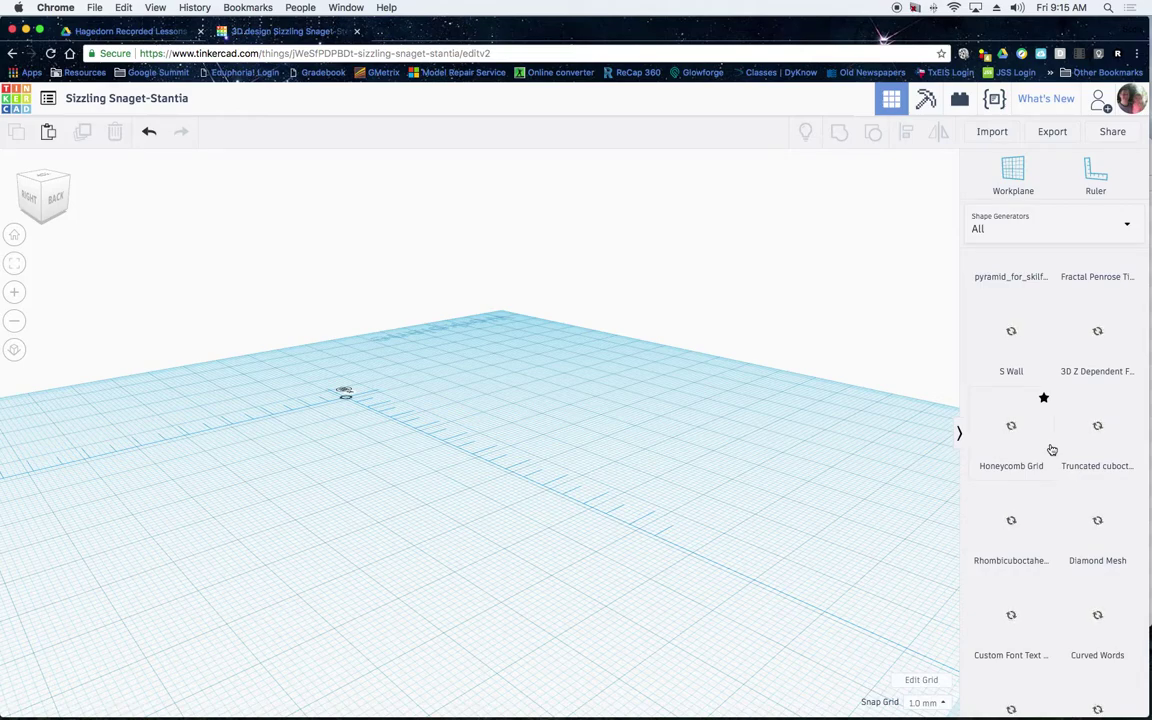
pyautogui.scroll(-1, 1051, 450)
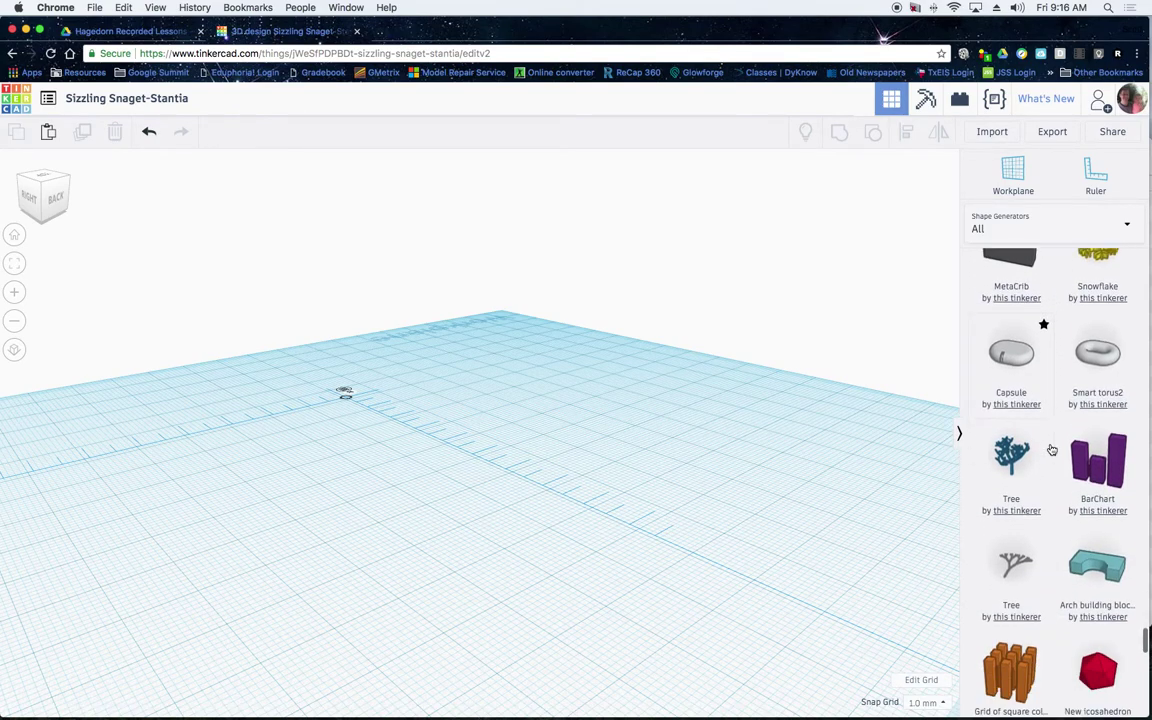
pyautogui.scroll(-10, 1052, 450)
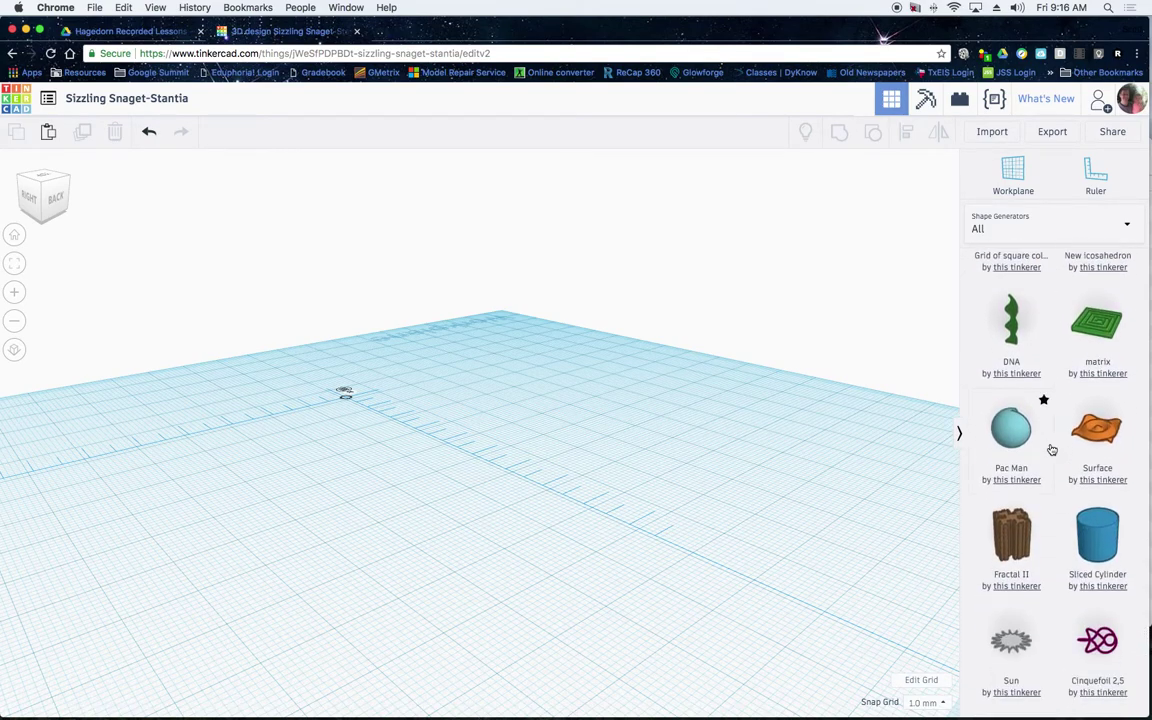
pyautogui.scroll(-2, 1052, 450)
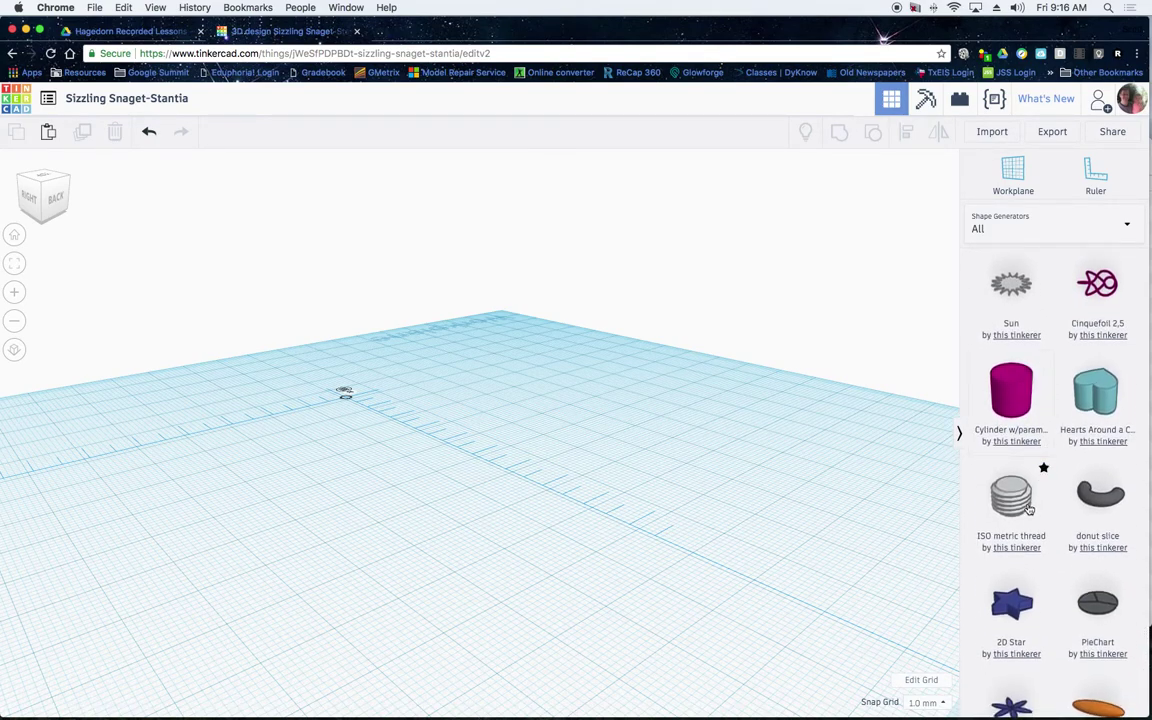
pyautogui.click(1044, 478)
pyautogui.moveTo(1016, 505); pyautogui.dragTo(597, 532)
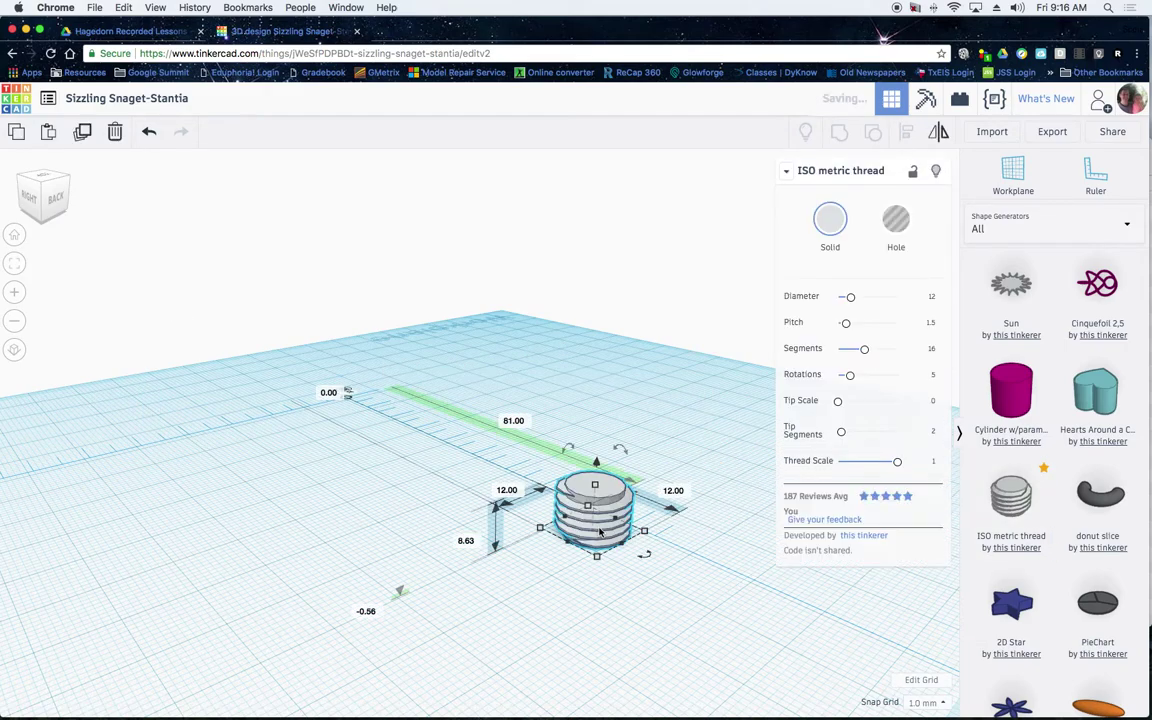
# - Move the ruler's origin to an empty spot on the workplane near the thread
pyautogui.click(1094, 175)
pyautogui.click(332, 507)
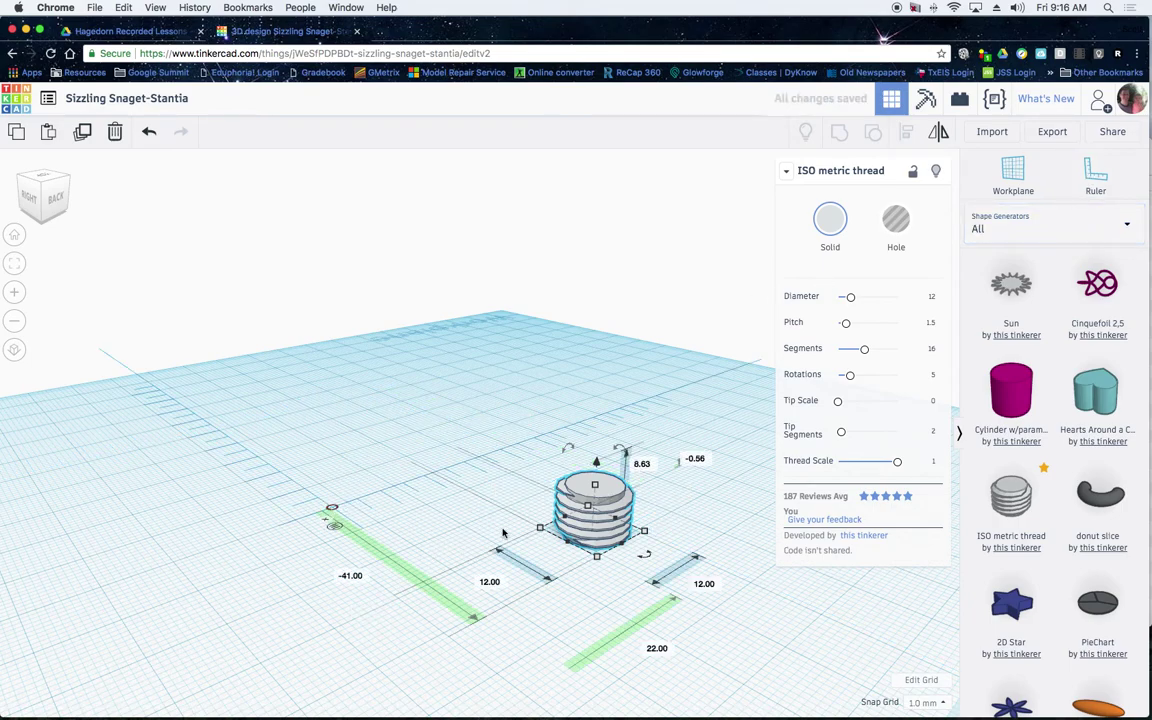
pyautogui.moveTo(413, 553); pyautogui.dragTo(380, 675, button='right')
pyautogui.scroll(2, 362, 675)
pyautogui.scroll(-4, 362, 660)
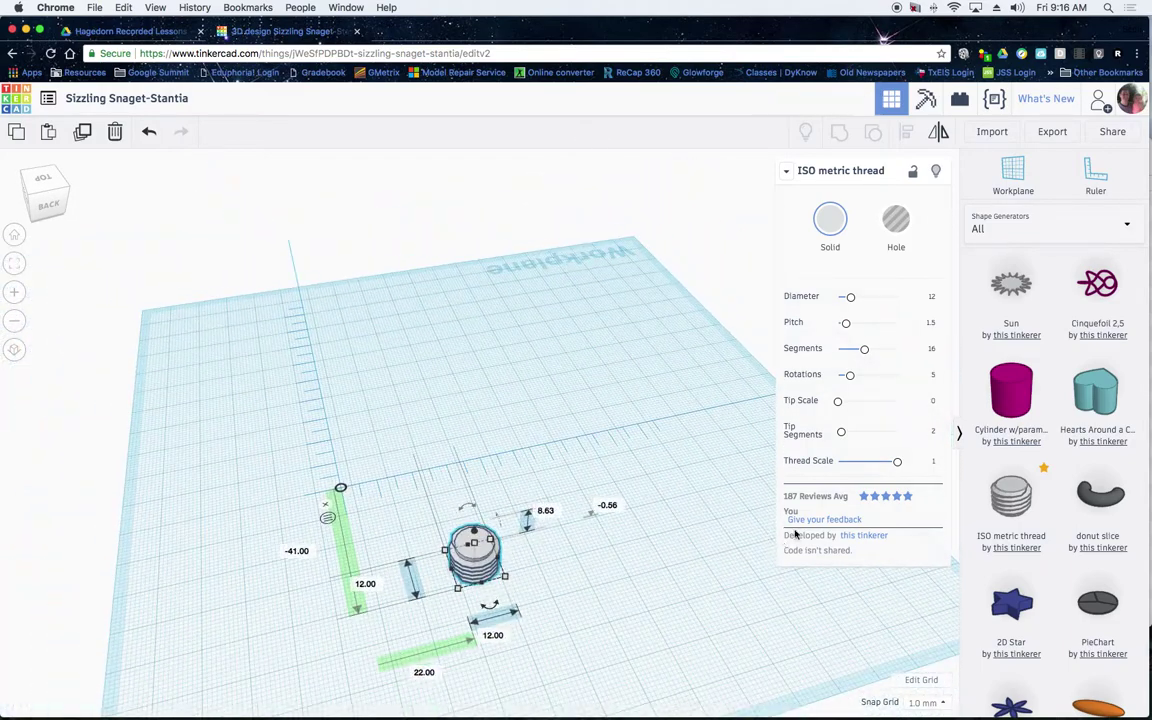
# - Add a solid cylinder from the Basic Shapes set to the workplane, away from the thread
pyautogui.click(1024, 231)
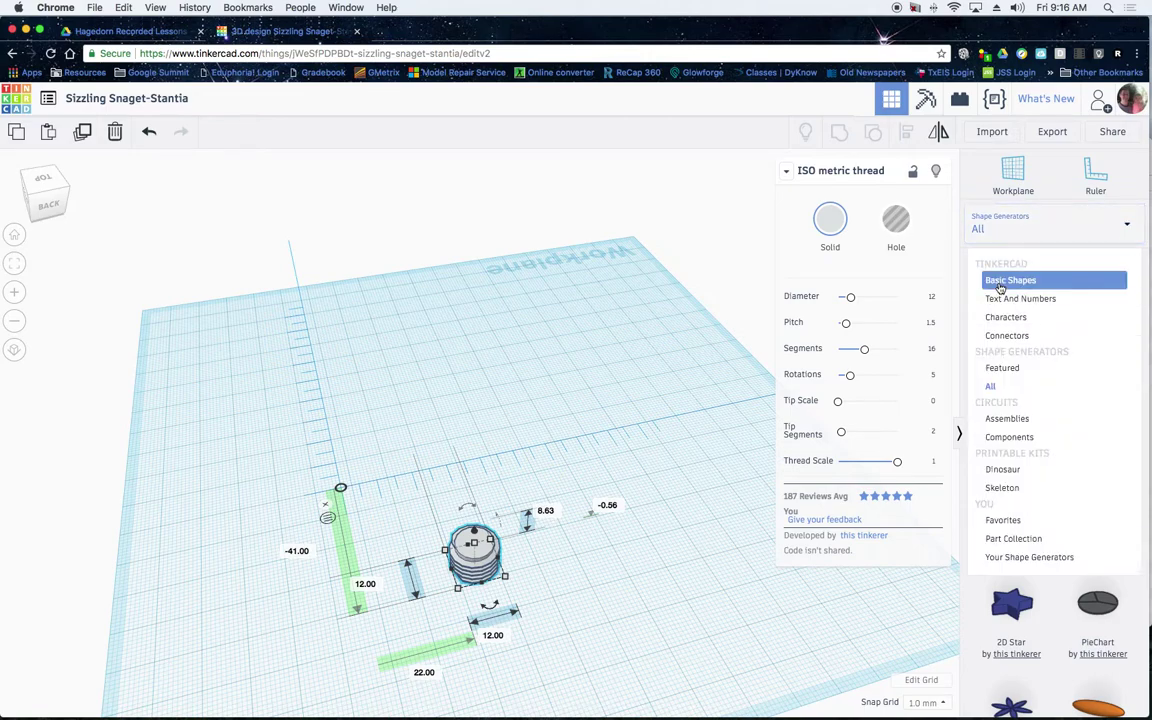
pyautogui.click(1005, 277)
pyautogui.scroll(5, 1056, 337)
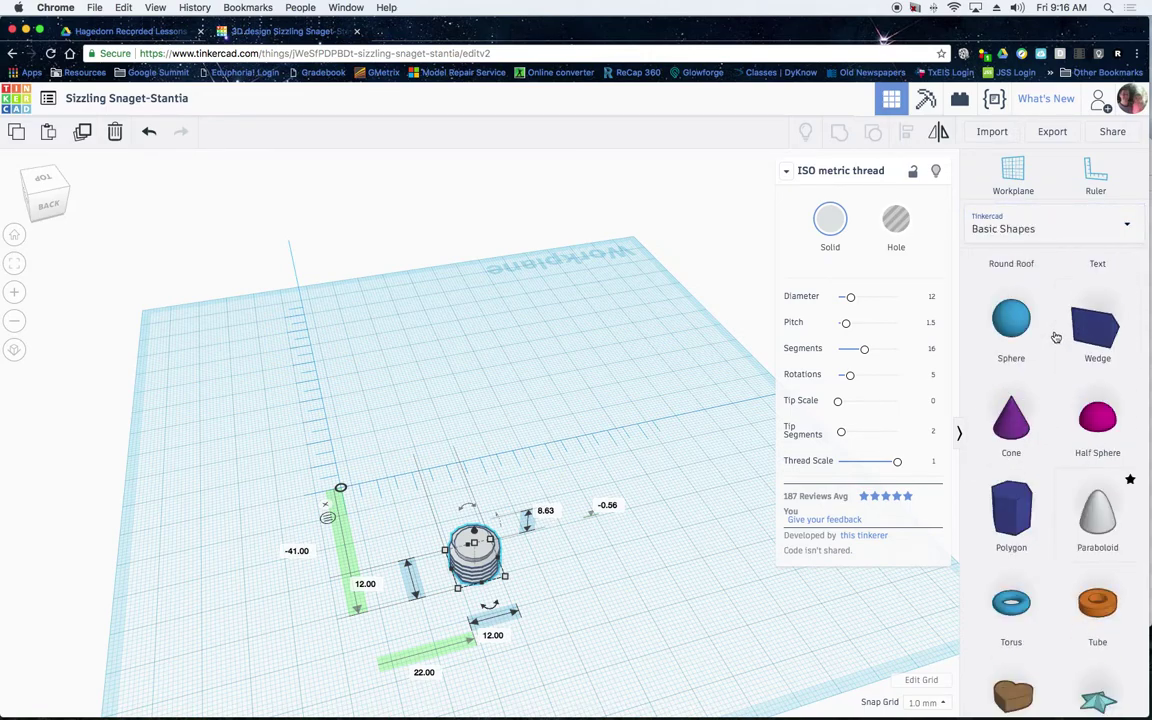
pyautogui.moveTo(1092, 292); pyautogui.dragTo(556, 412)
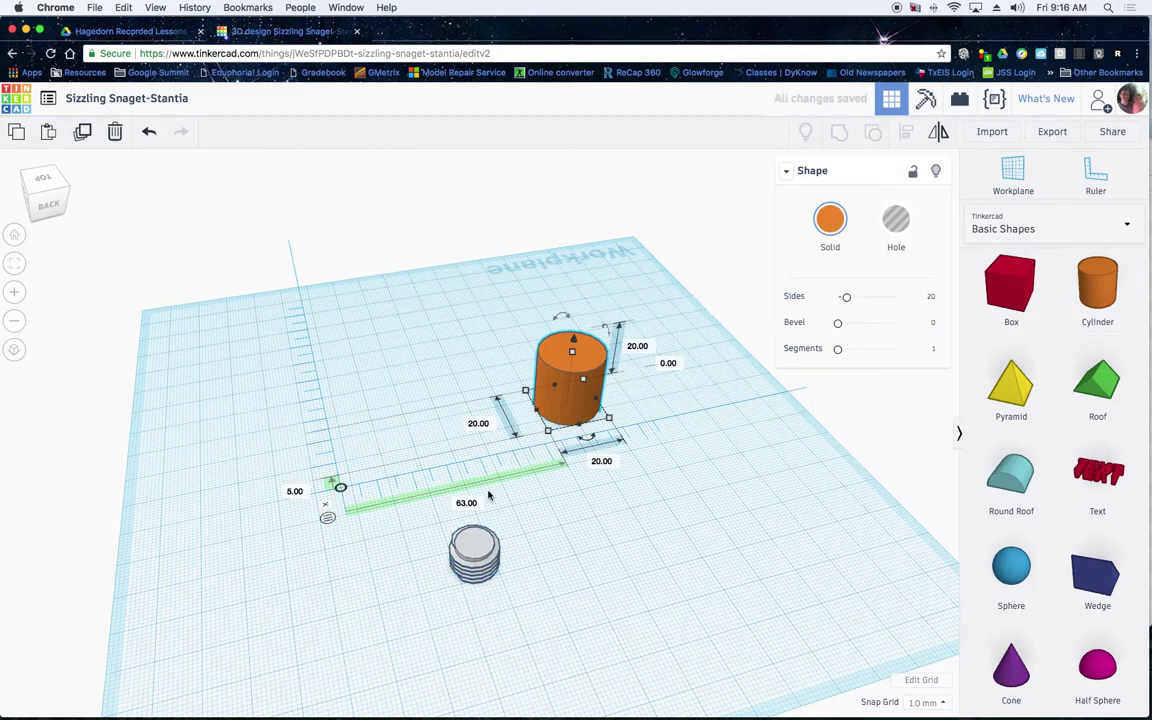
# - Duplicate the ISO metric thread and place the copy beside the original, 57 mm along the ruler
pyautogui.click(491, 565)
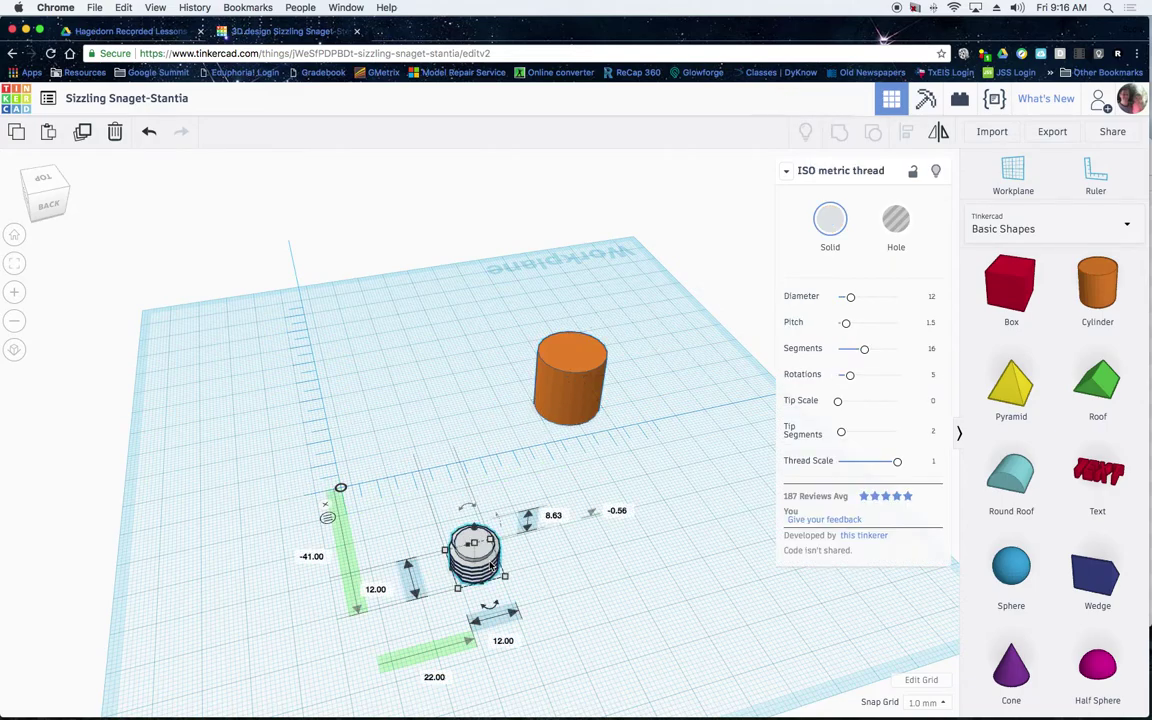
pyautogui.moveTo(505, 576); pyautogui.dragTo(611, 552)
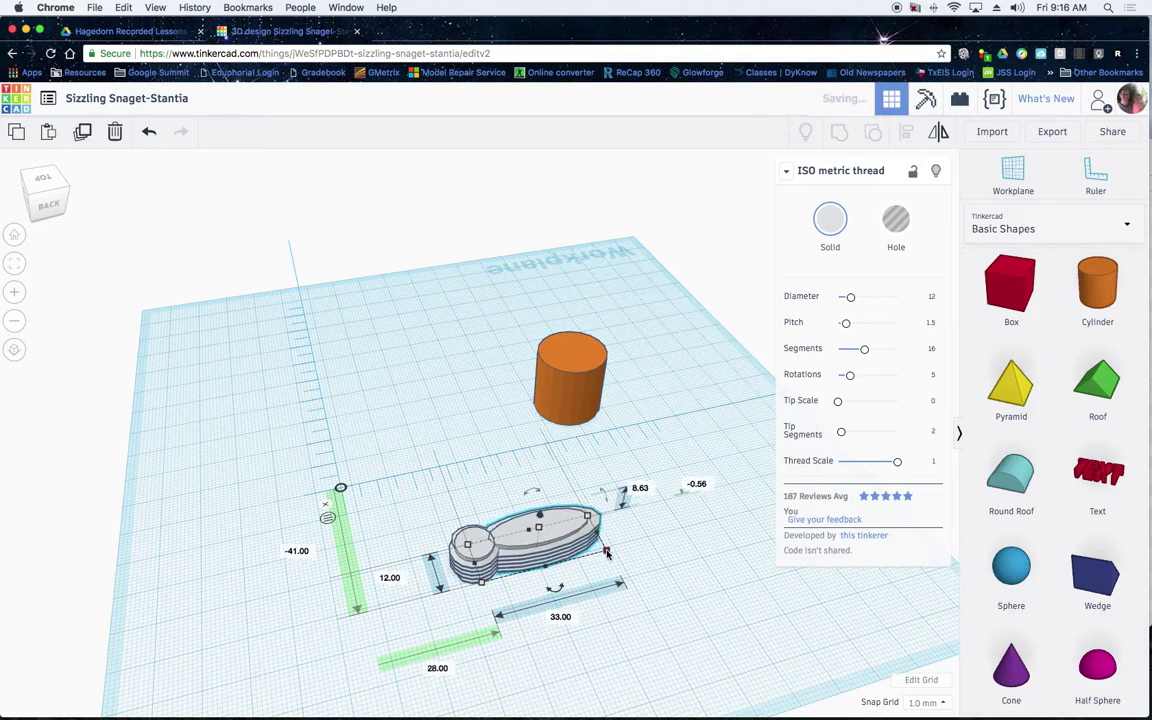
pyautogui.press('super+z')
pyautogui.moveTo(508, 546); pyautogui.dragTo(622, 523)
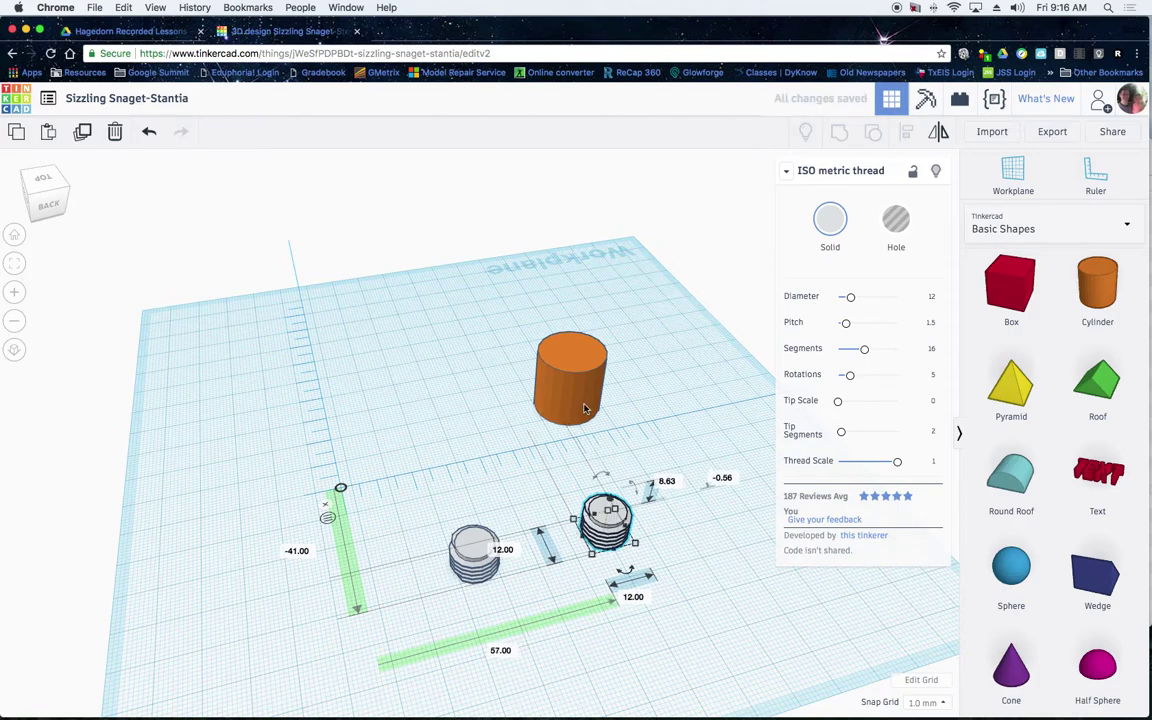
# - Set the orange cylinder's length and width to 13 mm each
pyautogui.click(542, 378)
pyautogui.click(482, 424)
pyautogui.write('13')
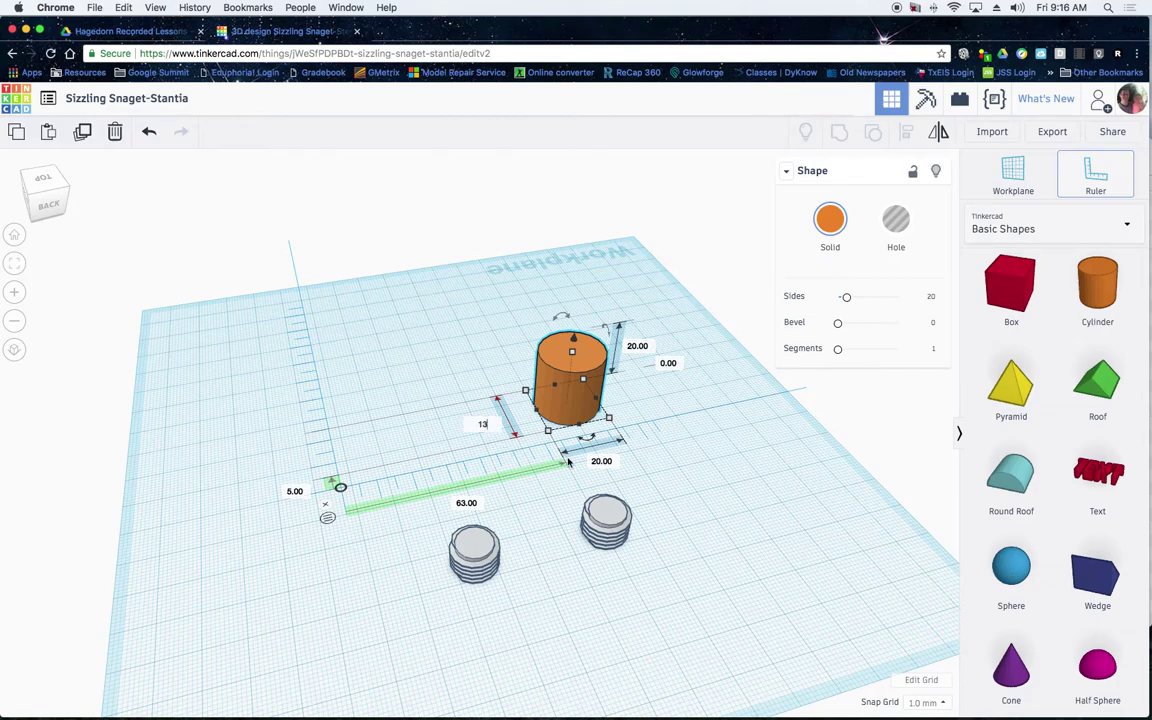
pyautogui.click(595, 457)
pyautogui.write('13')
pyautogui.press('Return')
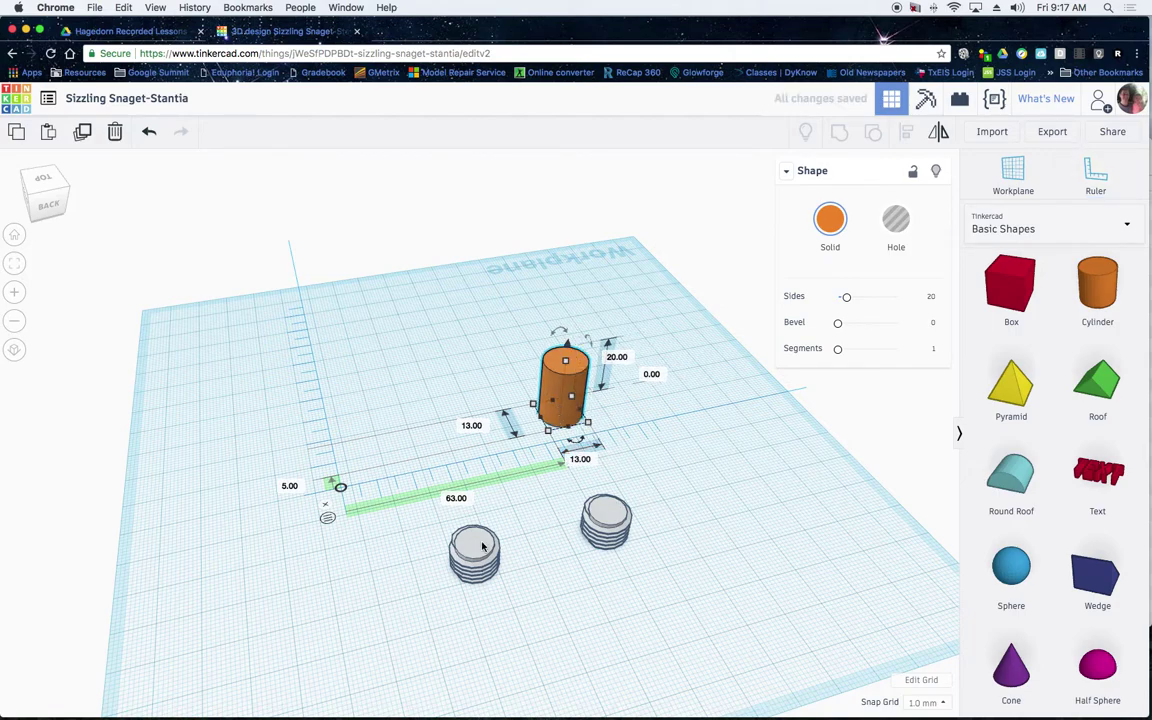
# - Turn the copied ISO metric thread into a hole and deselect it
pyautogui.click(606, 523)
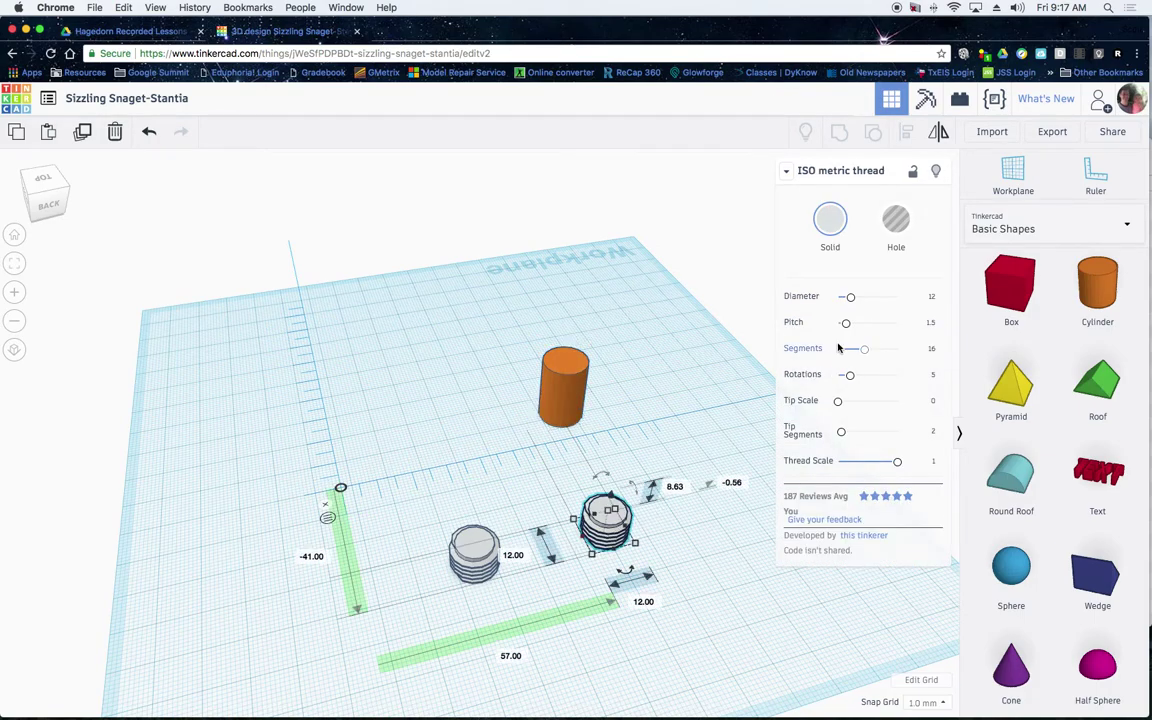
pyautogui.click(896, 226)
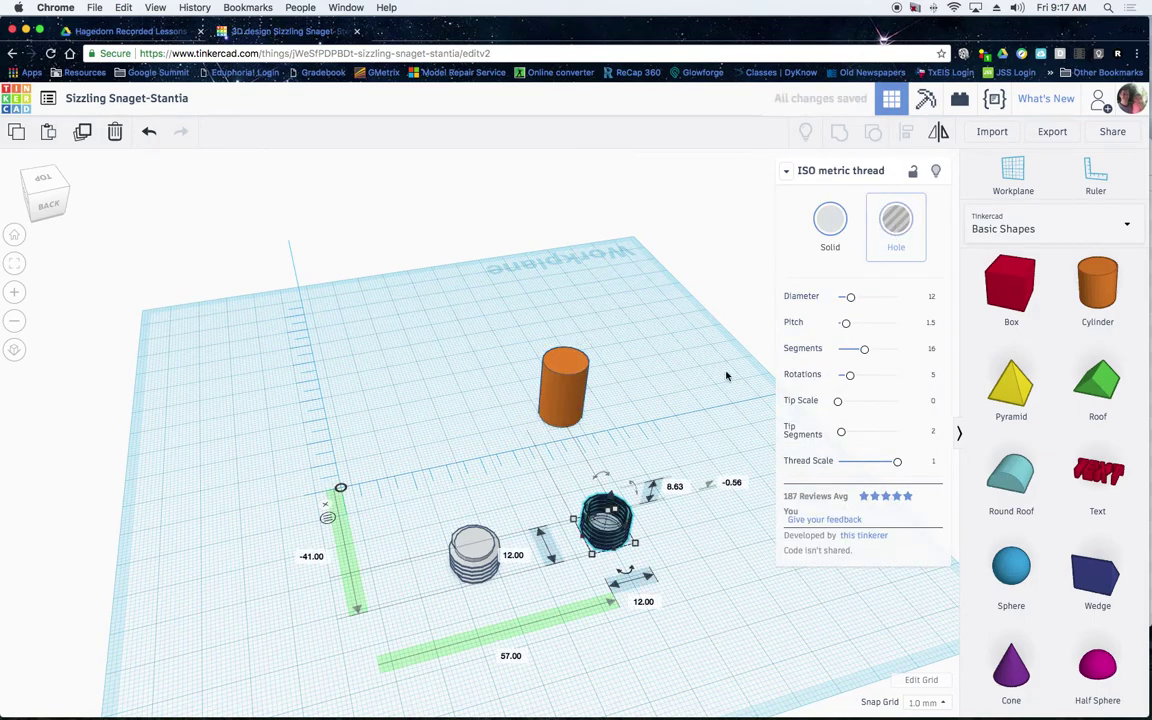
pyautogui.click(714, 543)
# - Raise the orange cylinder 1 mm above the workplane
pyautogui.moveTo(714, 547); pyautogui.dragTo(506, 543, button='right')
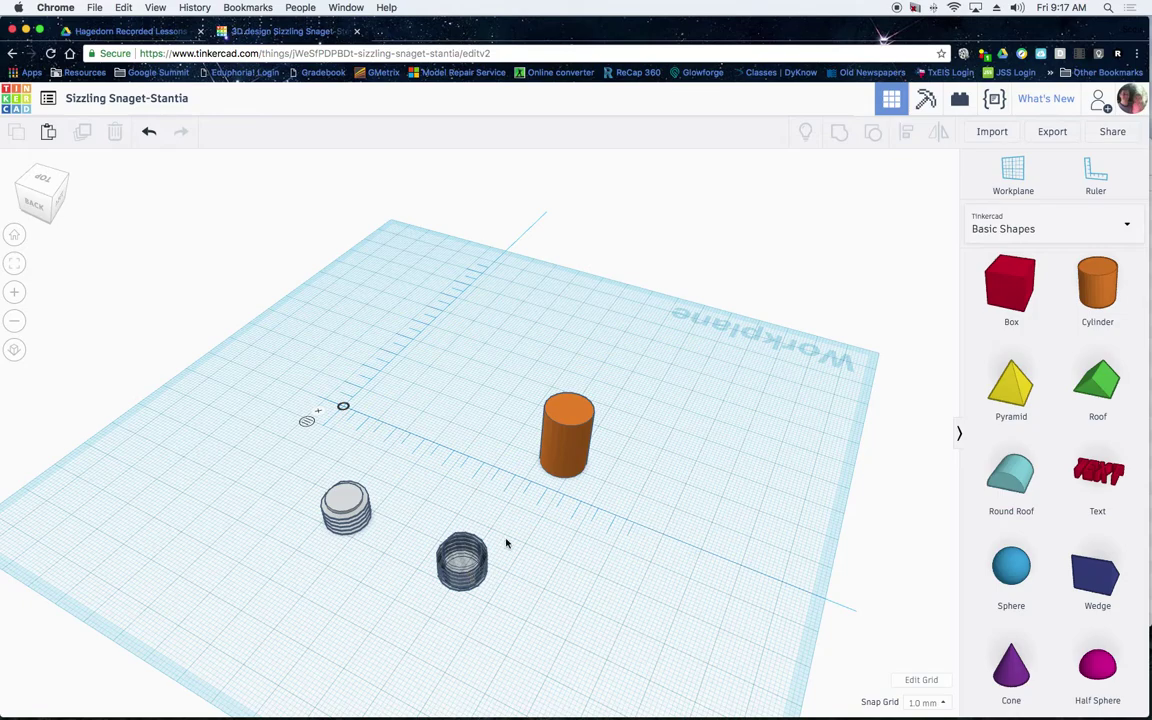
pyautogui.click(566, 425)
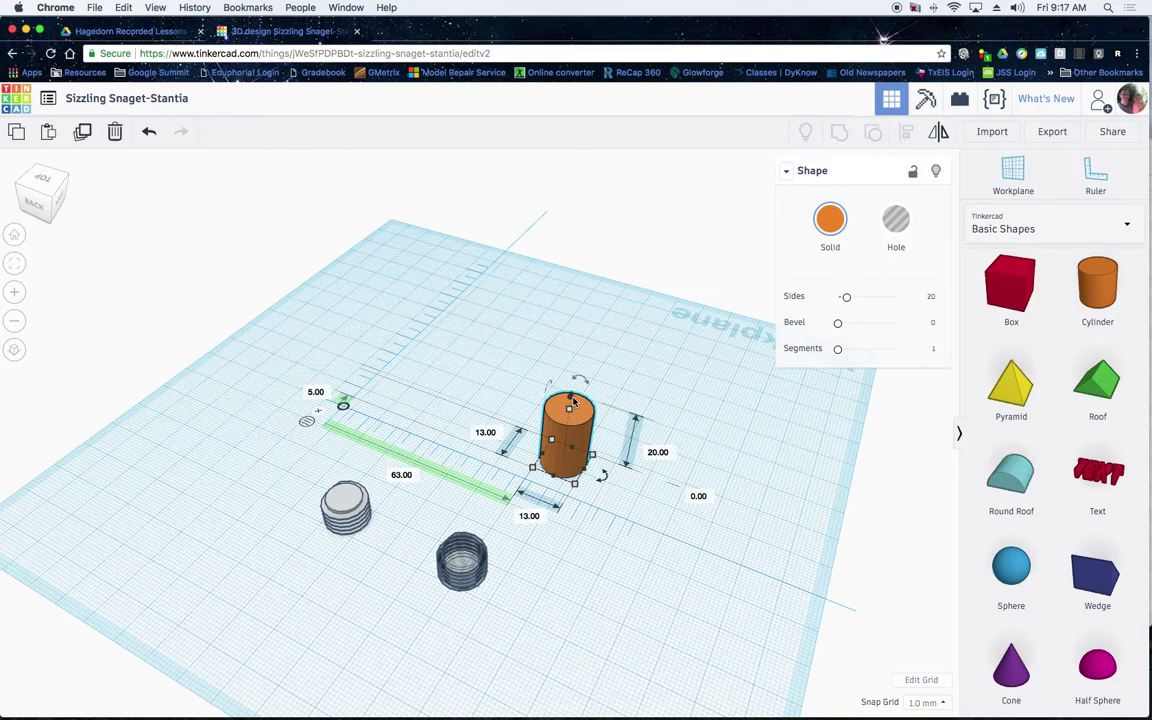
pyautogui.moveTo(570, 399); pyautogui.dragTo(572, 398)
pyautogui.moveTo(586, 591); pyautogui.dragTo(663, 561, button='right')
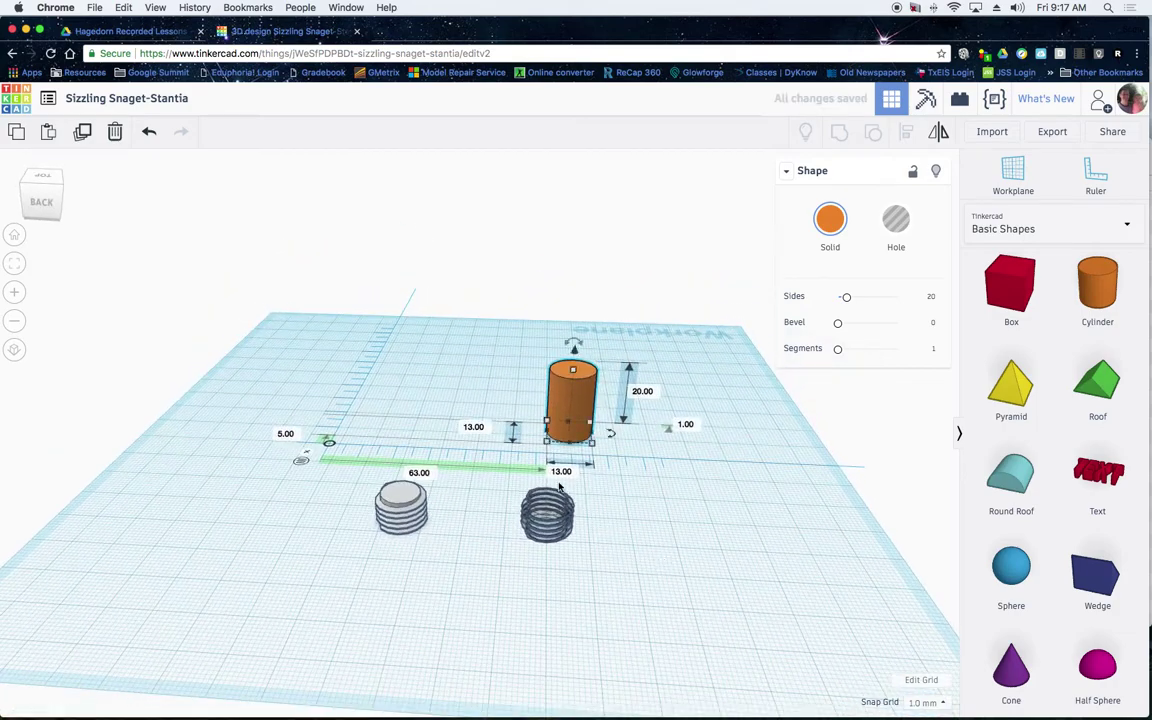
# - Select the orange cylinder and the thread hole and align their centers along both horizontal axes
pyautogui.moveTo(463, 355); pyautogui.dragTo(604, 591)
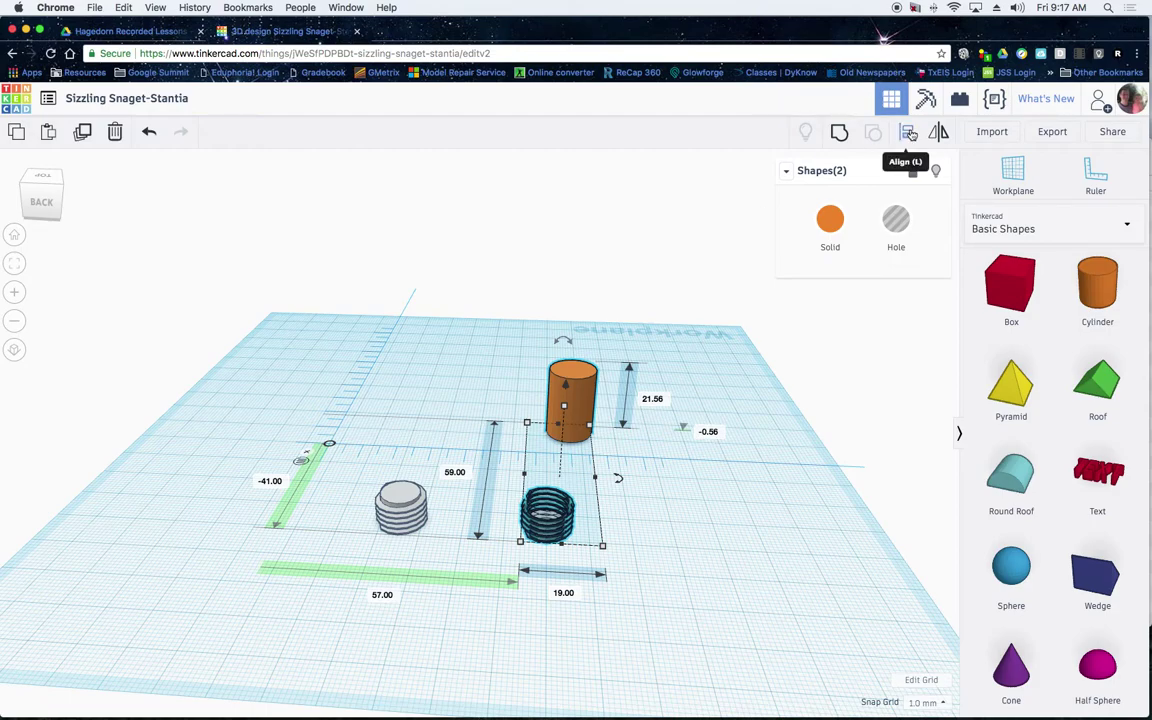
pyautogui.click(909, 134)
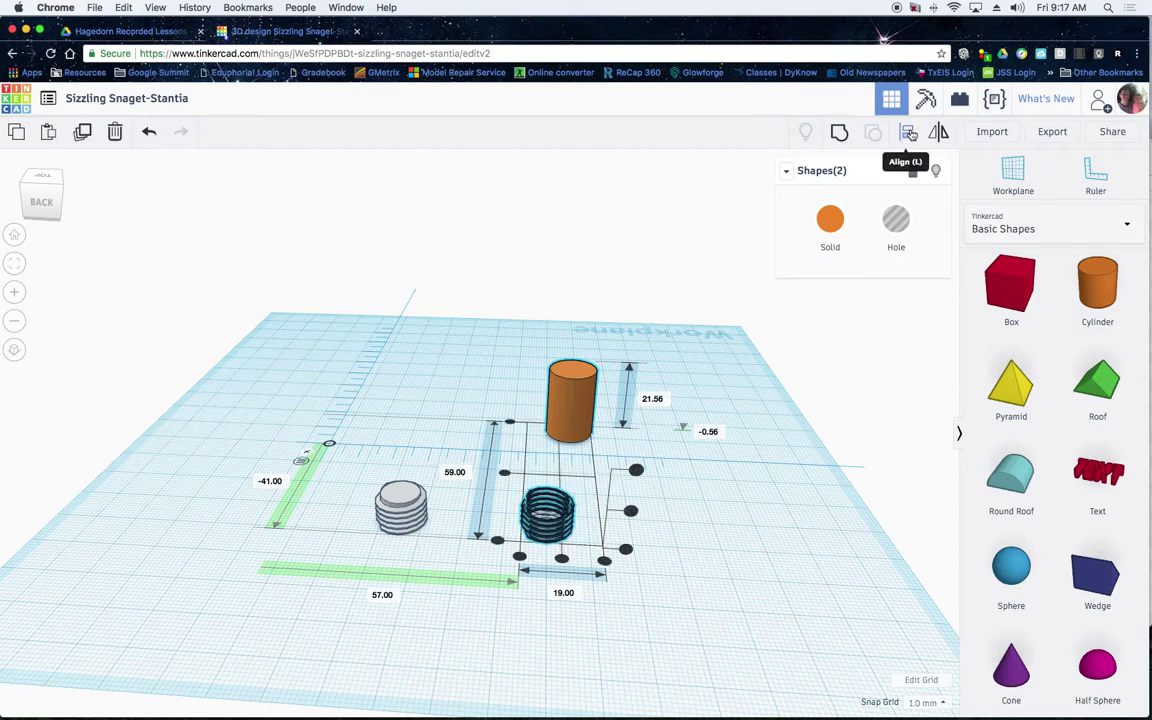
pyautogui.click(505, 476)
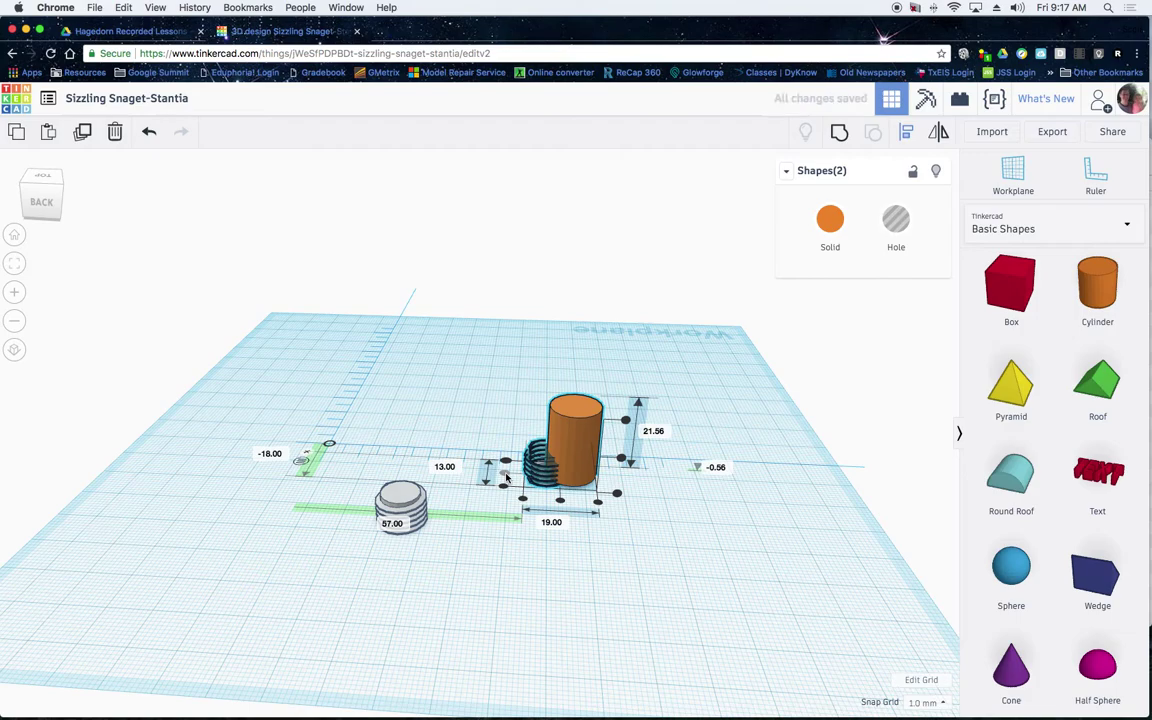
pyautogui.click(561, 503)
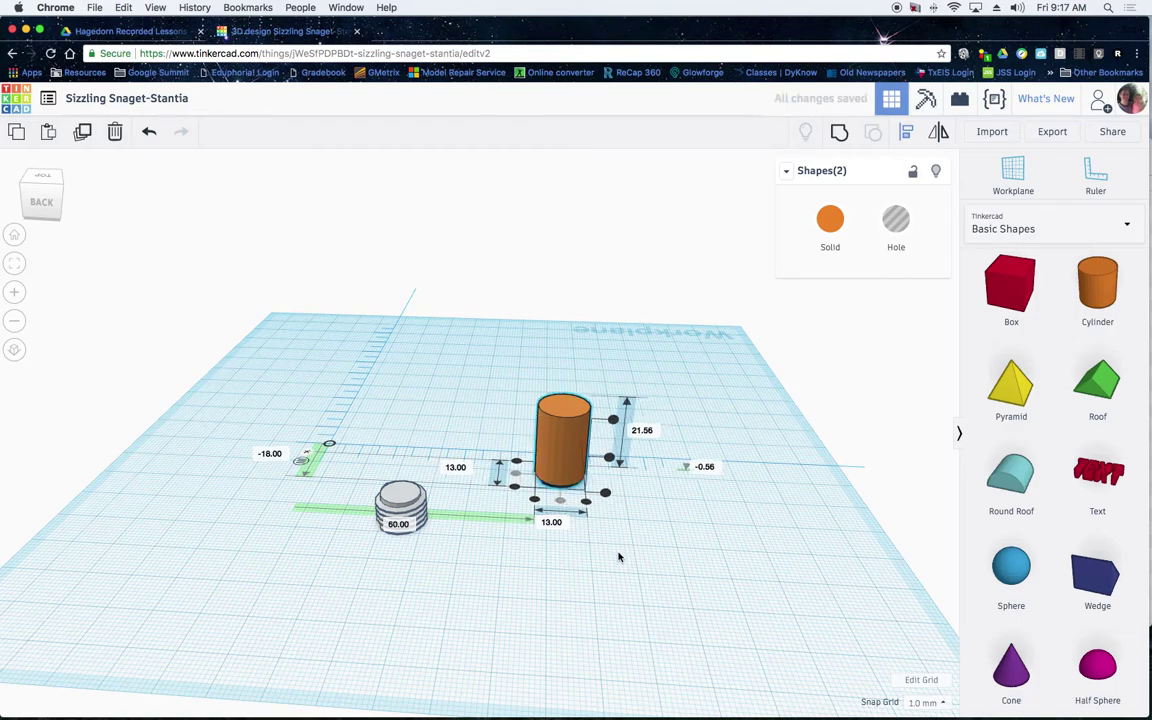
# - Group the aligned cylinder and thread hole to cut the internal thread, and inspect the opening from underneath
pyautogui.moveTo(635, 540); pyautogui.dragTo(519, 458, button='right')
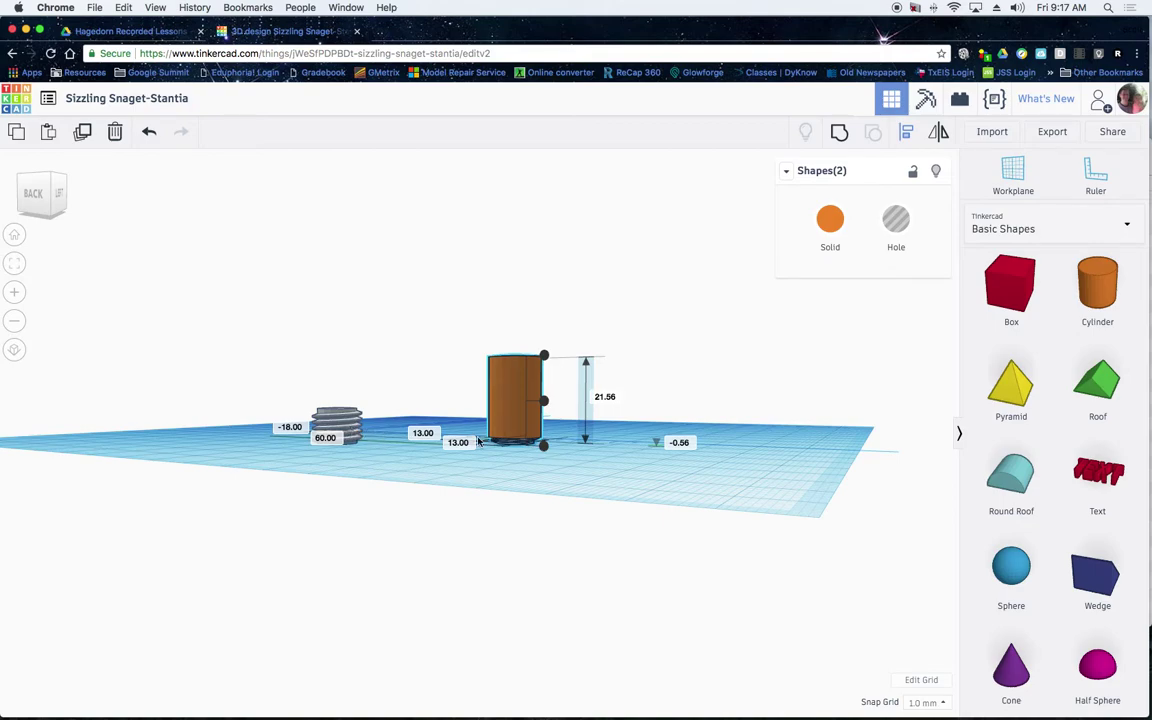
pyautogui.moveTo(535, 473); pyautogui.dragTo(543, 508, button='right')
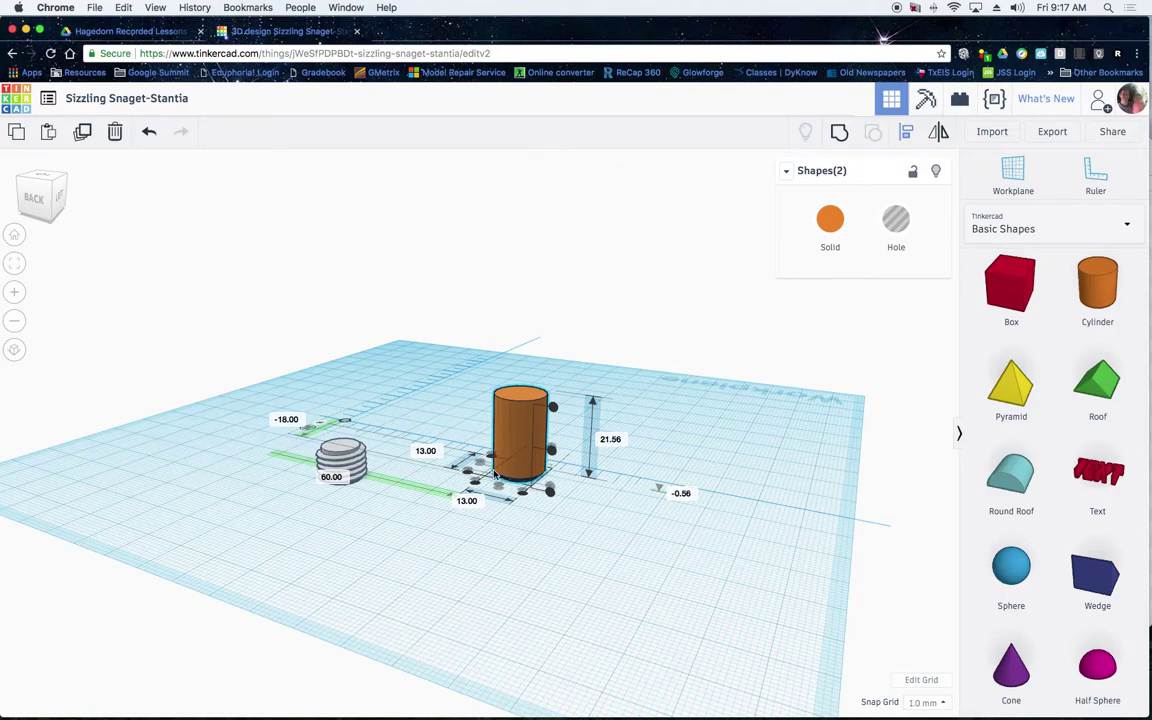
pyautogui.scroll(1, 484, 466)
pyautogui.scroll(-3, 460, 430)
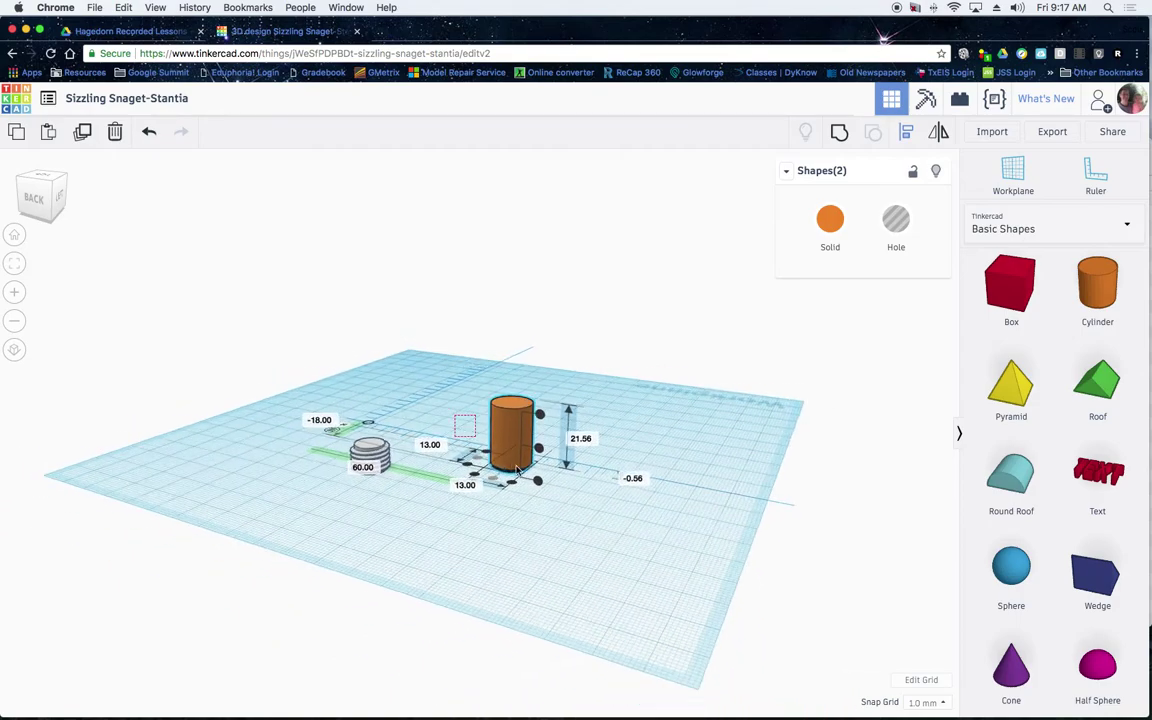
pyautogui.scroll(-2, 527, 481)
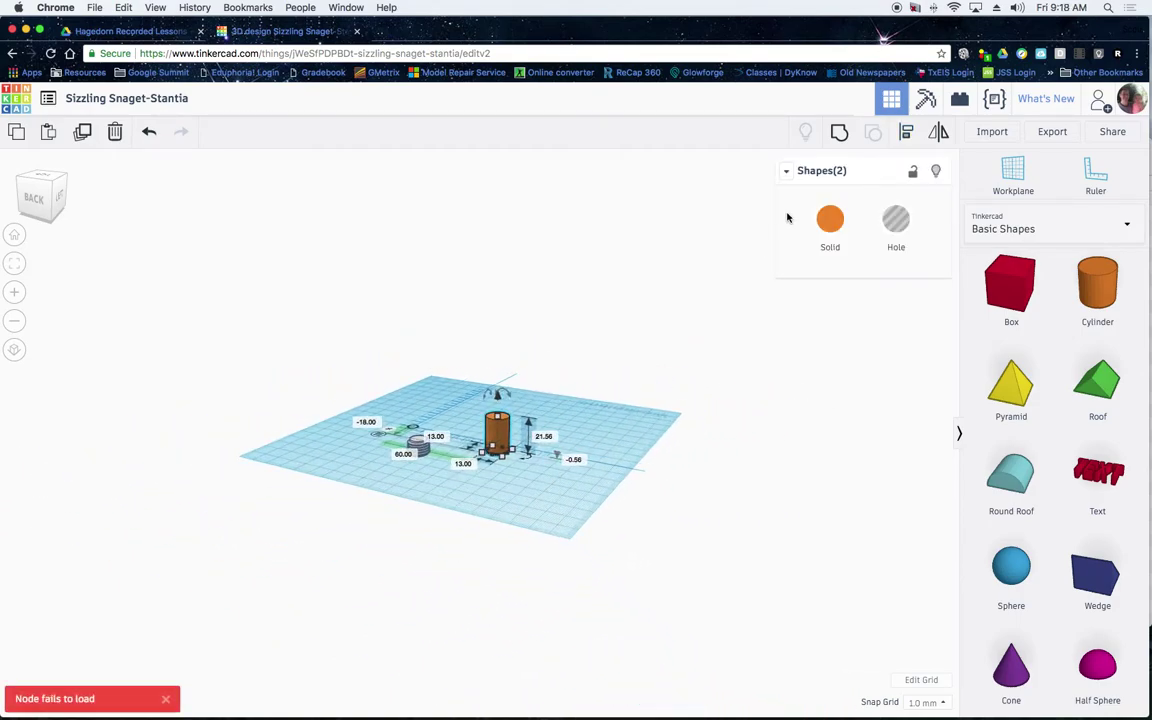
pyautogui.click(841, 135)
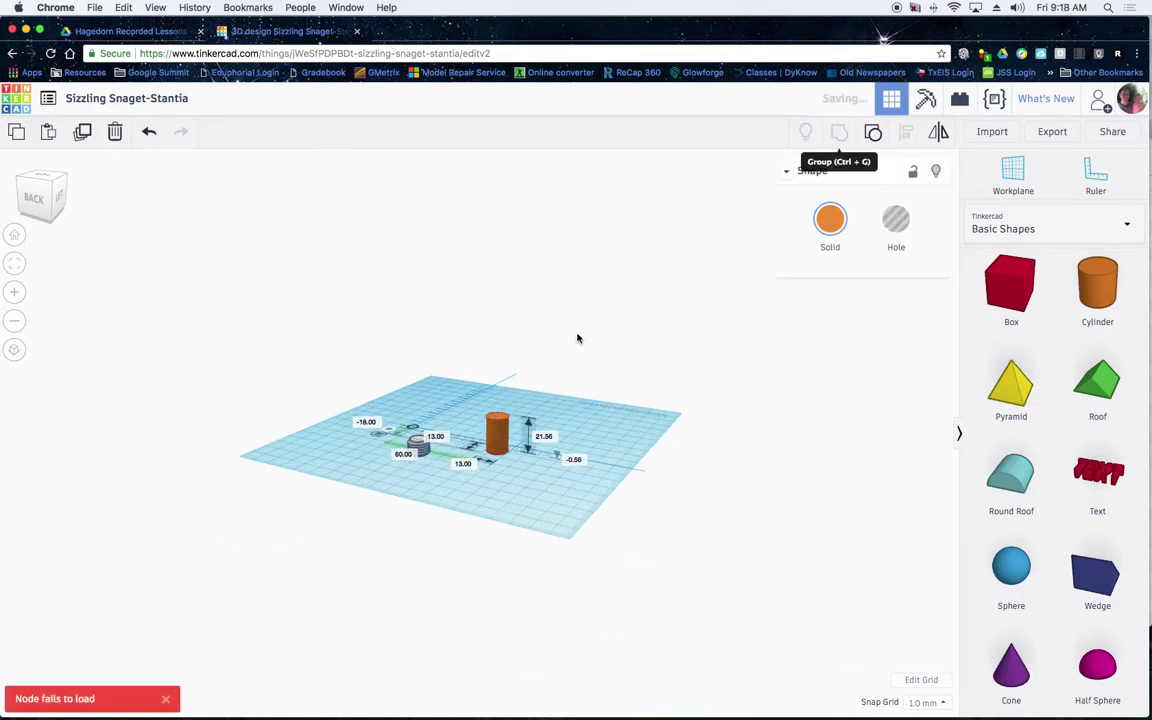
pyautogui.scroll(3, 577, 338)
pyautogui.scroll(4, 577, 338)
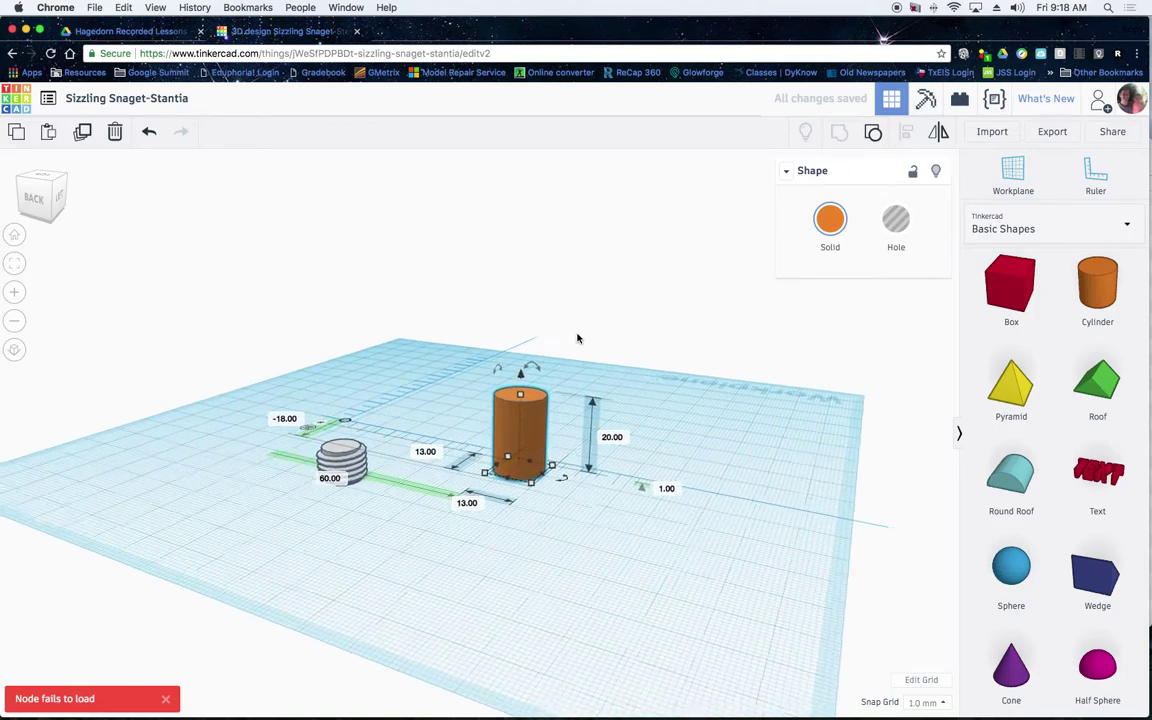
pyautogui.moveTo(630, 586); pyautogui.dragTo(611, 481, button='right')
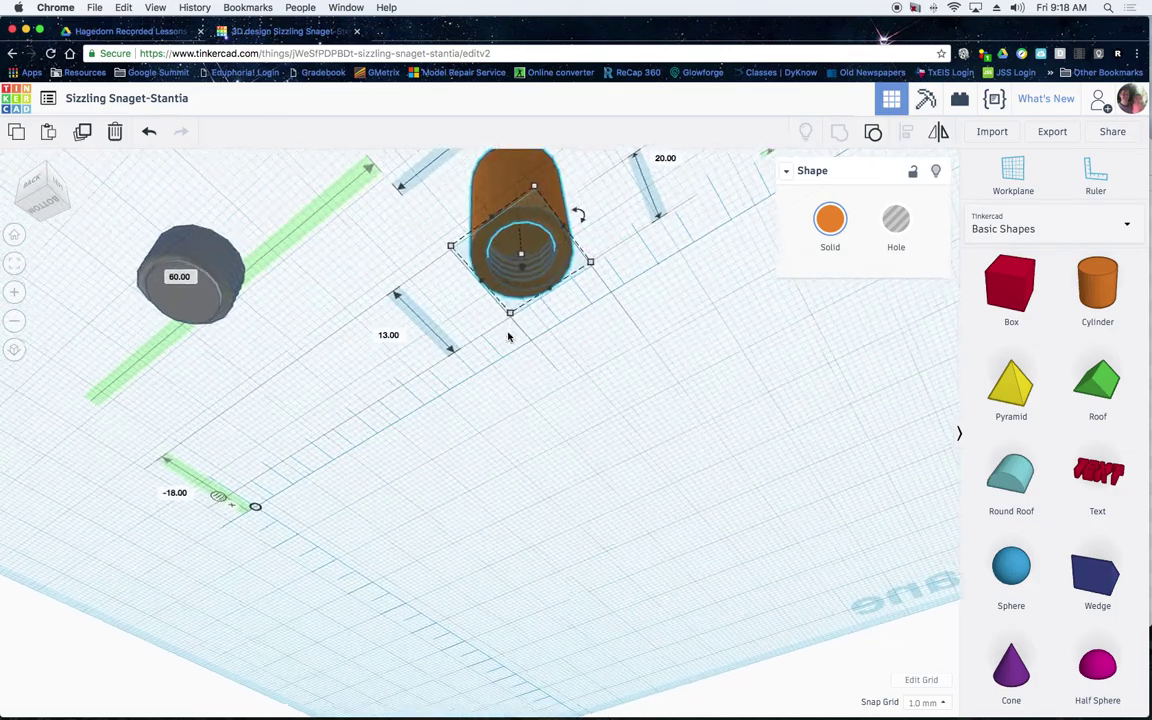
pyautogui.moveTo(627, 354); pyautogui.dragTo(638, 472, button='right')
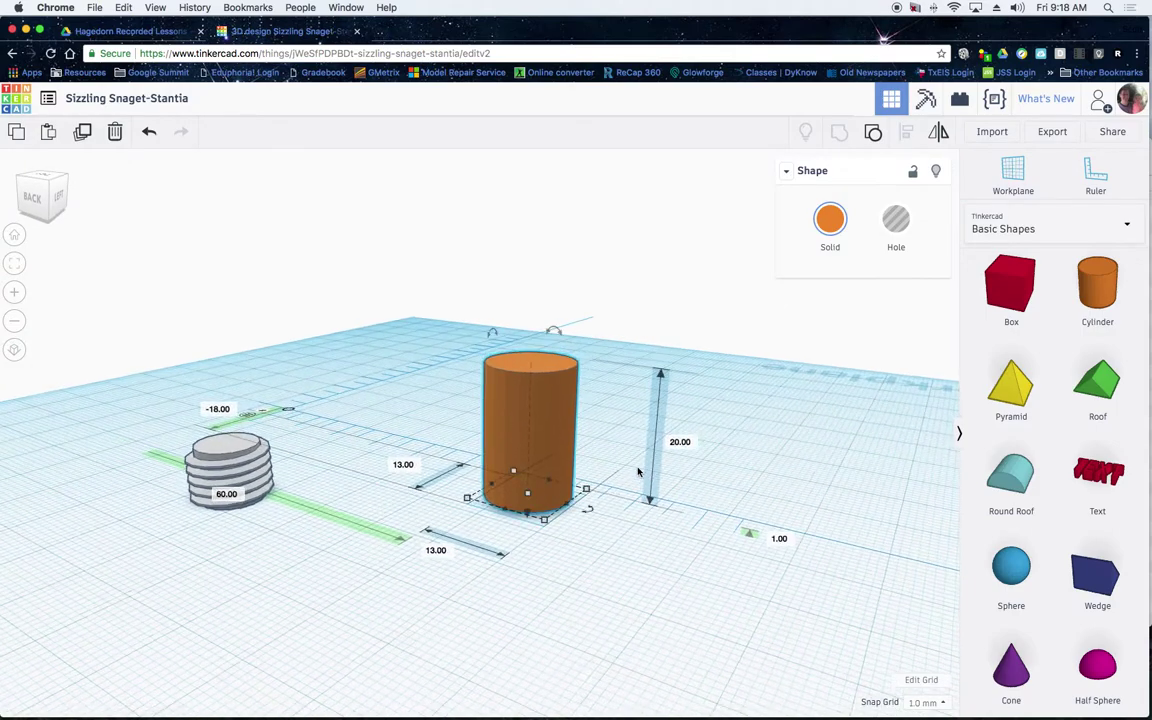
# - Place a red box in front of the solid thread and the cylinder, and reduce its height to 3 mm
pyautogui.moveTo(1015, 285); pyautogui.dragTo(353, 583)
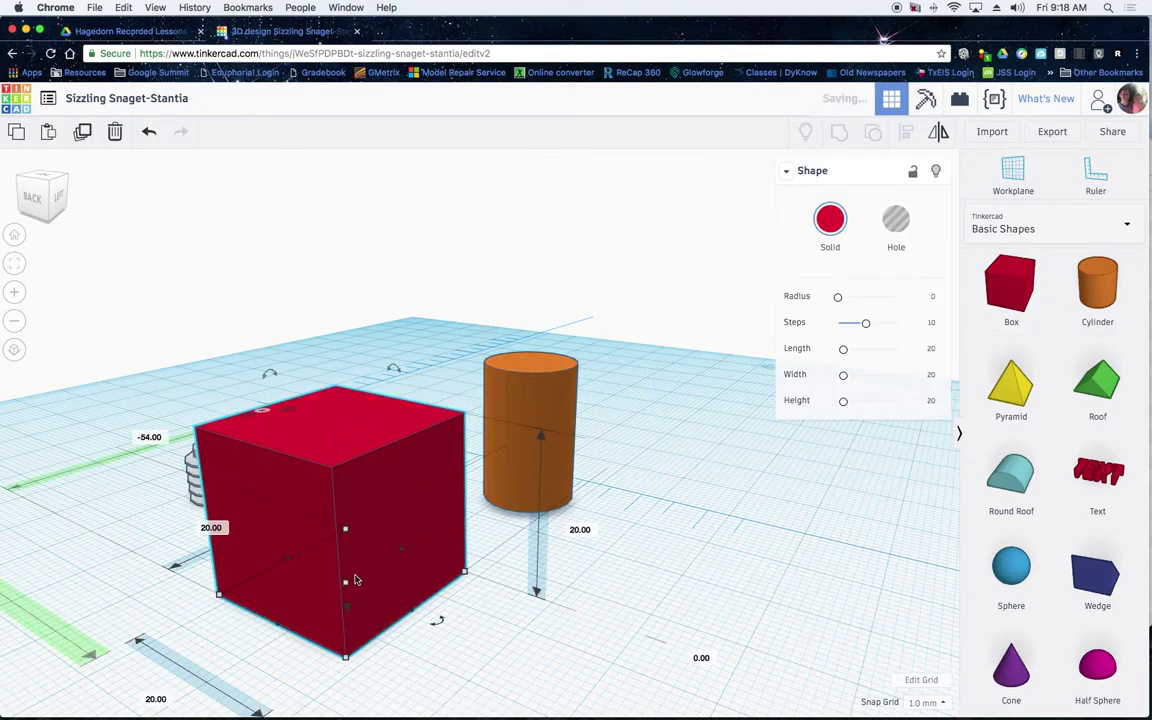
pyautogui.moveTo(545, 638); pyautogui.dragTo(463, 516, button='right')
pyautogui.moveTo(477, 474); pyautogui.dragTo(475, 604)
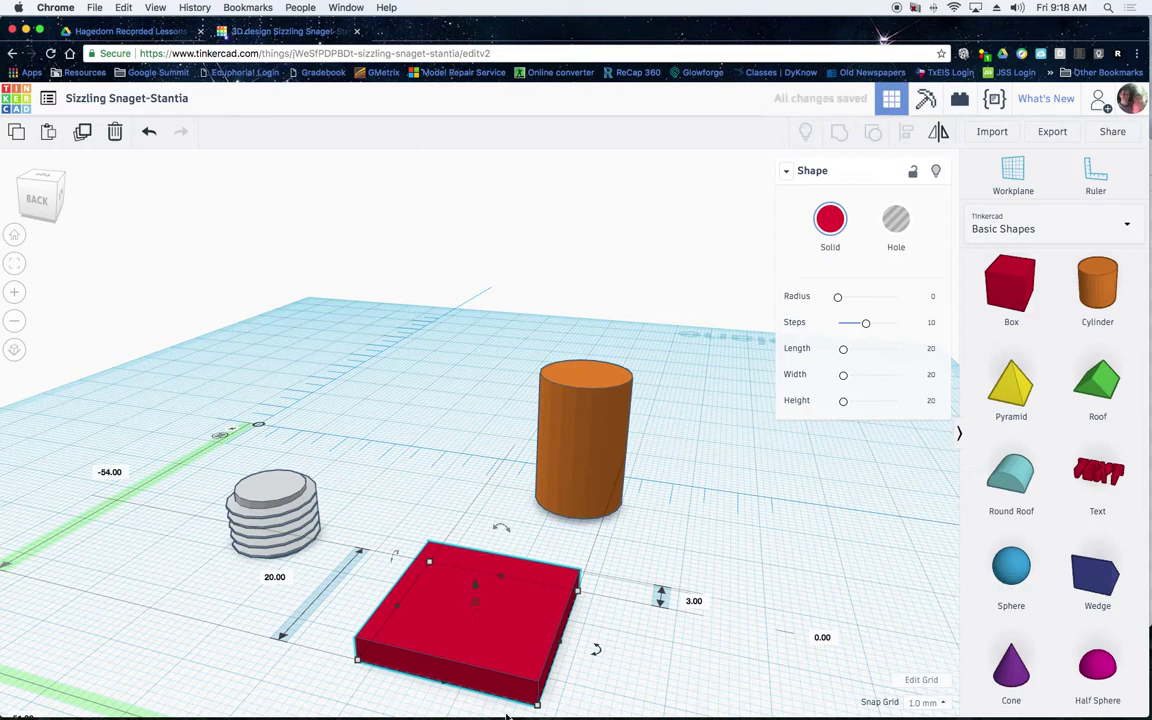
# - Set the flat red box's length and width to 13 mm each
pyautogui.moveTo(602, 626); pyautogui.dragTo(567, 628, button='right')
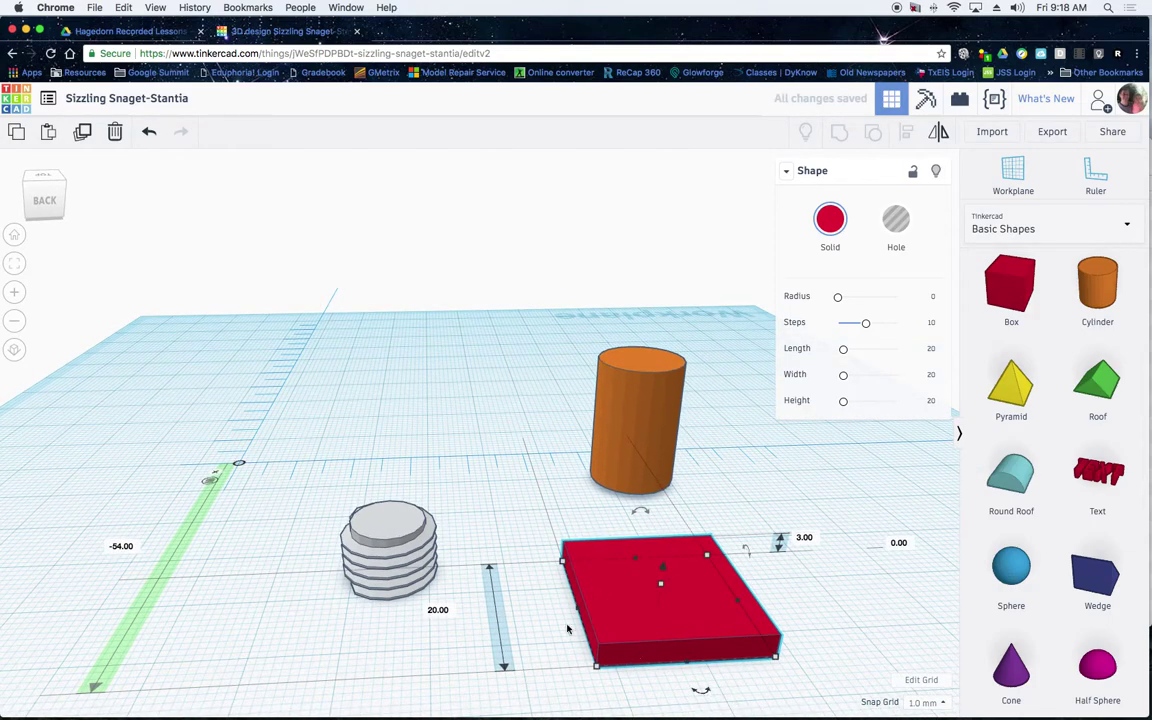
pyautogui.click(440, 609)
pyautogui.write('1')
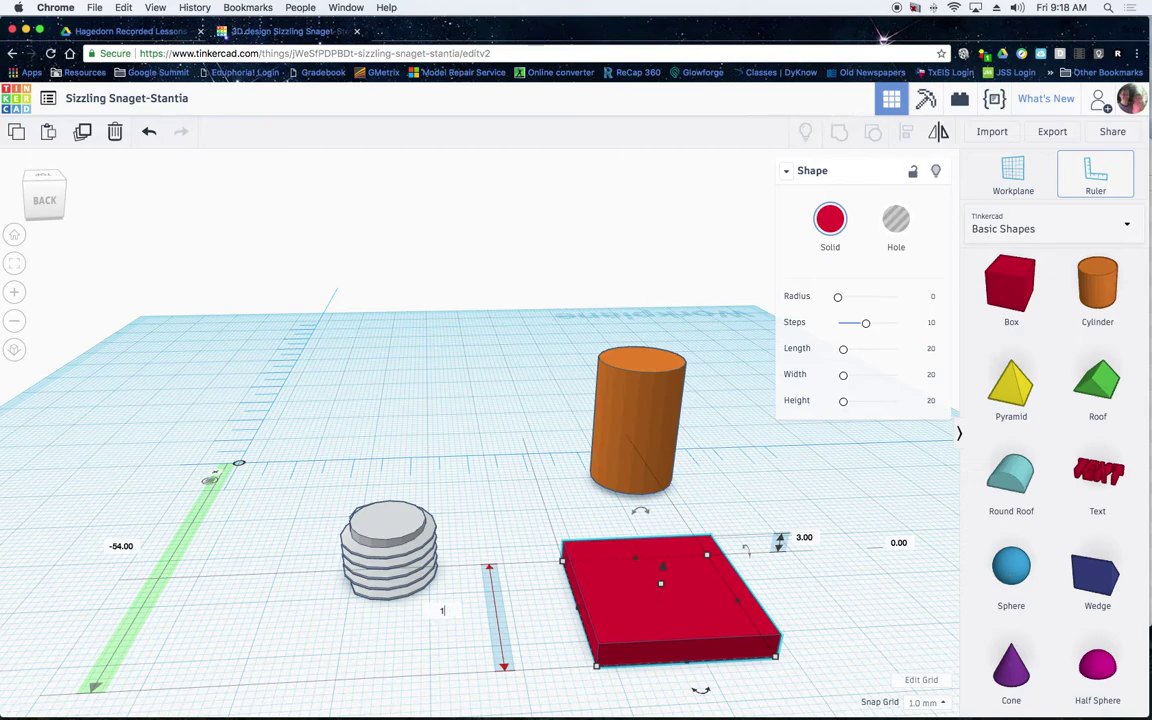
pyautogui.write('3')
pyautogui.press('Return')
pyautogui.scroll(-5, 505, 655)
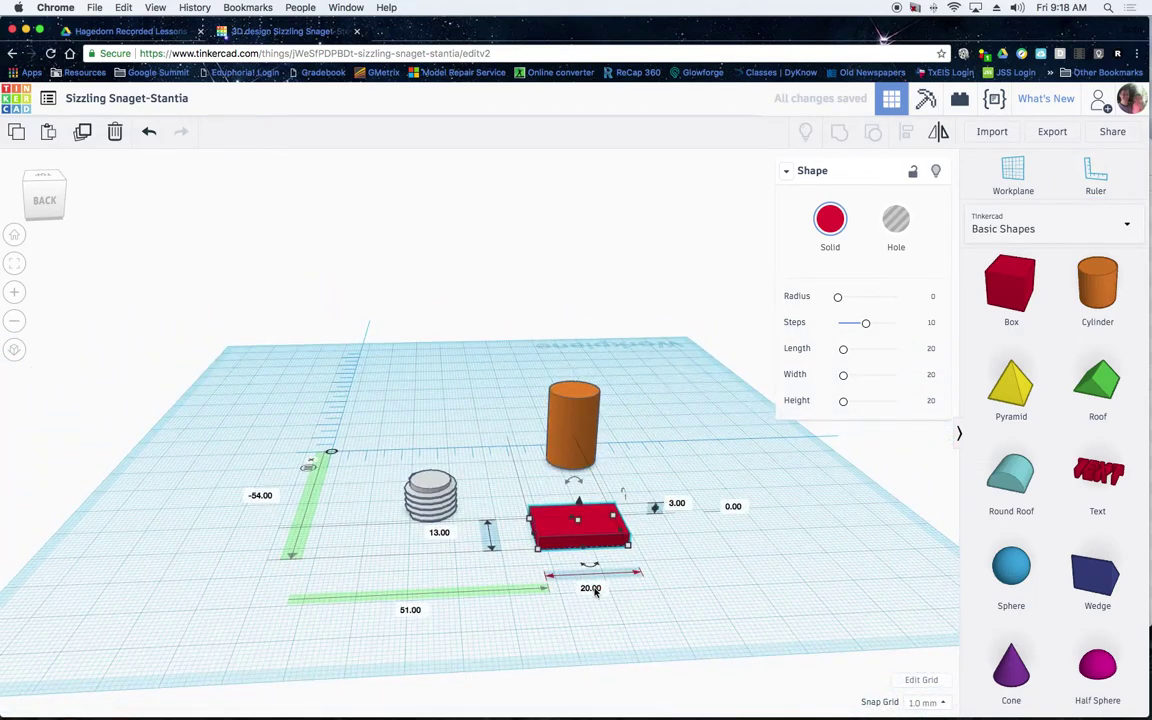
pyautogui.click(594, 589)
pyautogui.write('13')
pyautogui.press('Return')
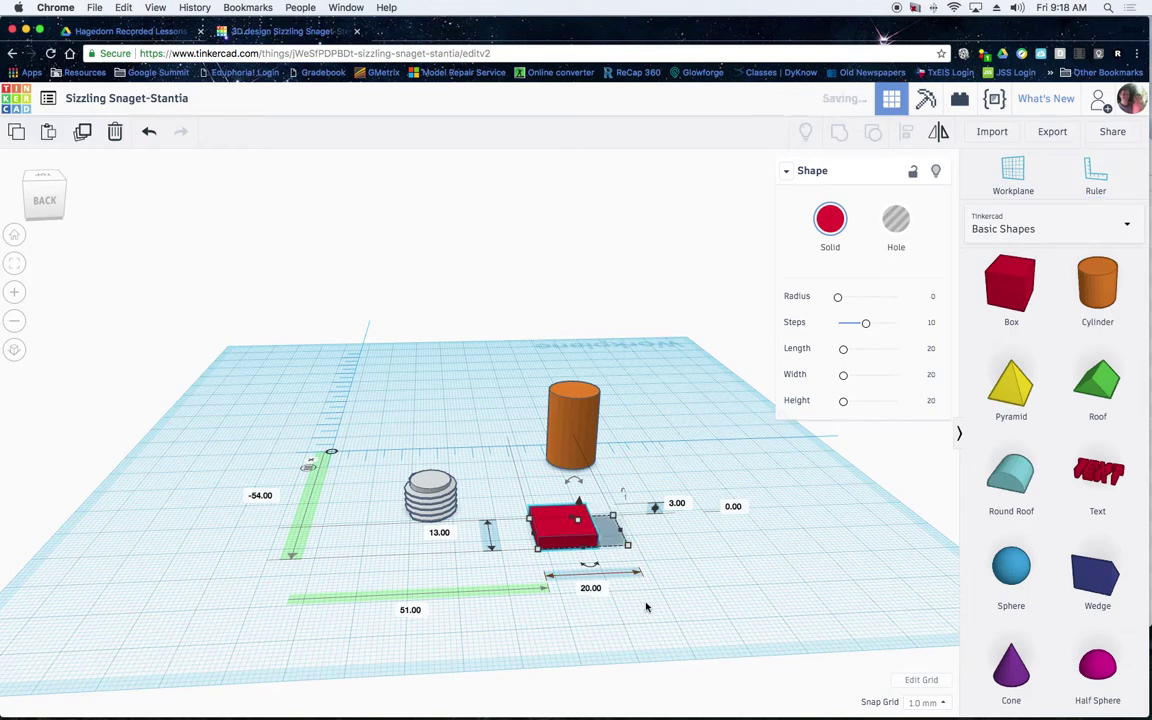
# - Center the flat red box under the solid ISO metric thread and group the two into one screw
pyautogui.moveTo(558, 535); pyautogui.dragTo(467, 544)
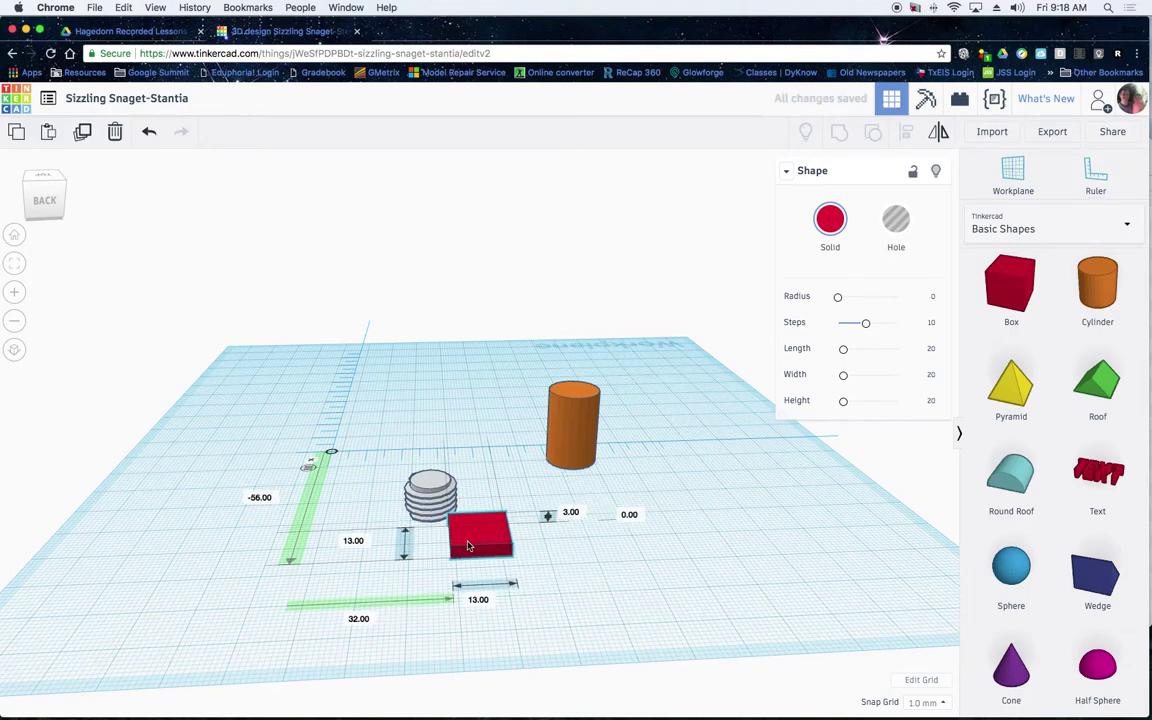
pyautogui.moveTo(386, 468); pyautogui.dragTo(462, 565)
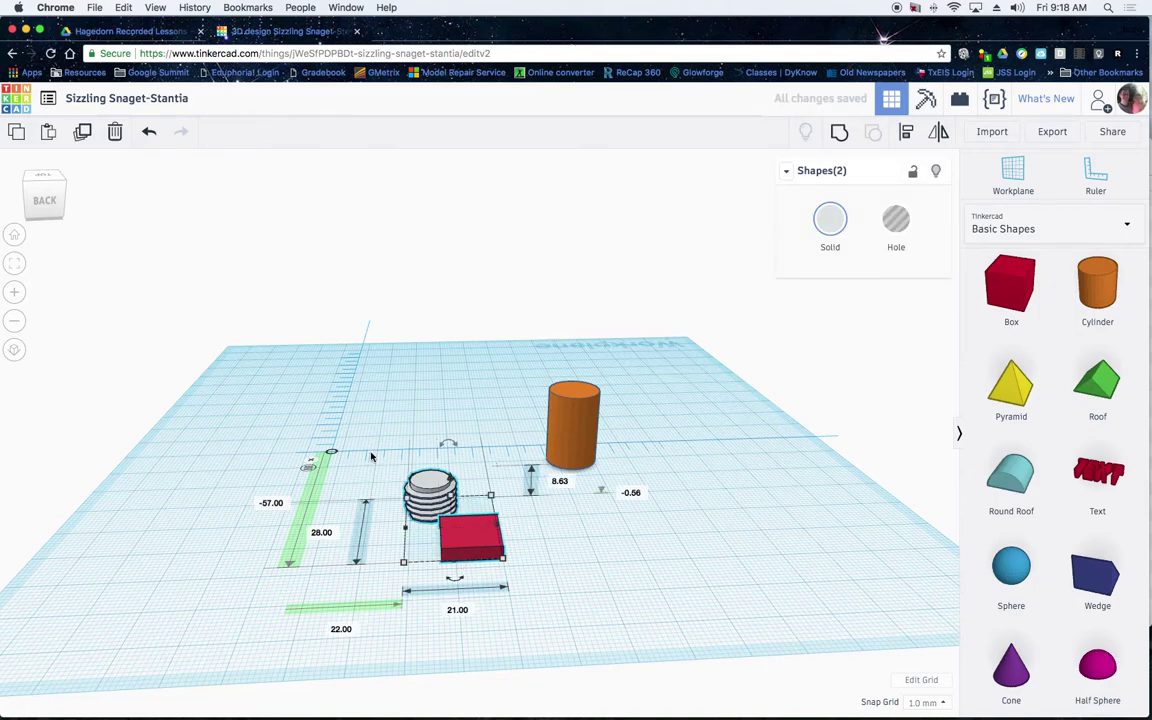
pyautogui.click(906, 131)
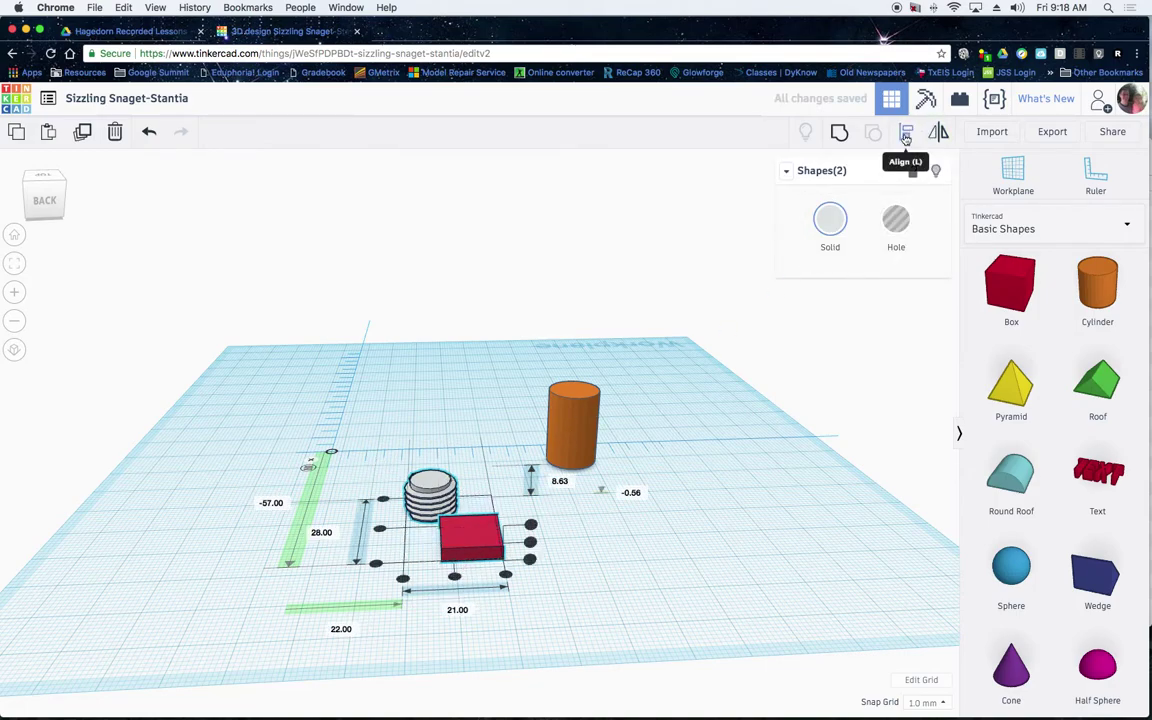
pyautogui.click(380, 527)
pyautogui.click(451, 556)
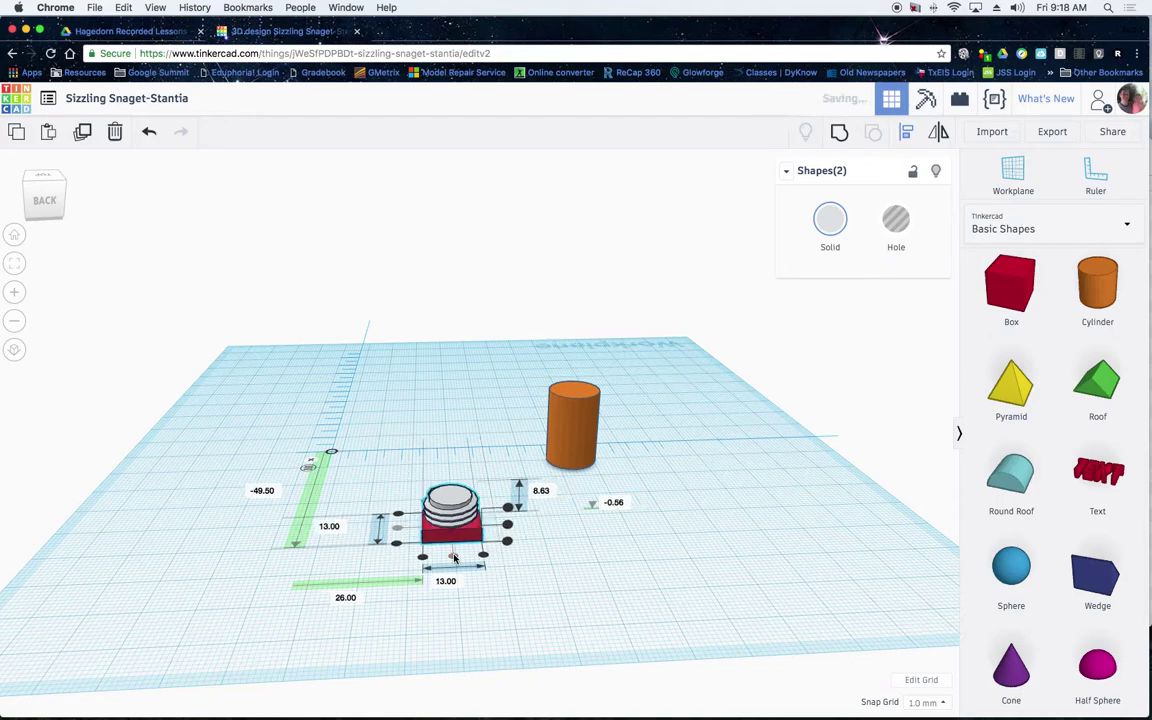
pyautogui.click(538, 572)
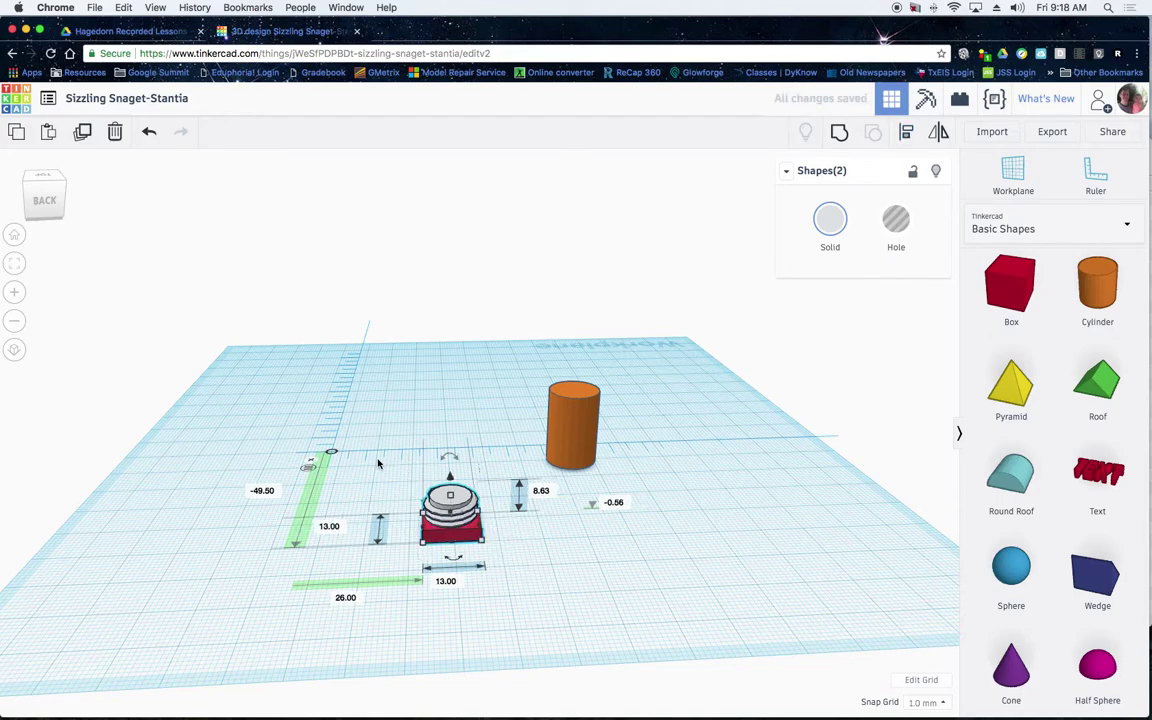
pyautogui.click(839, 132)
# - Move the grouped screw to 81 mm and the threaded orange cylinder to 77 mm along the ruler
pyautogui.moveTo(727, 560); pyautogui.dragTo(352, 566, button='right')
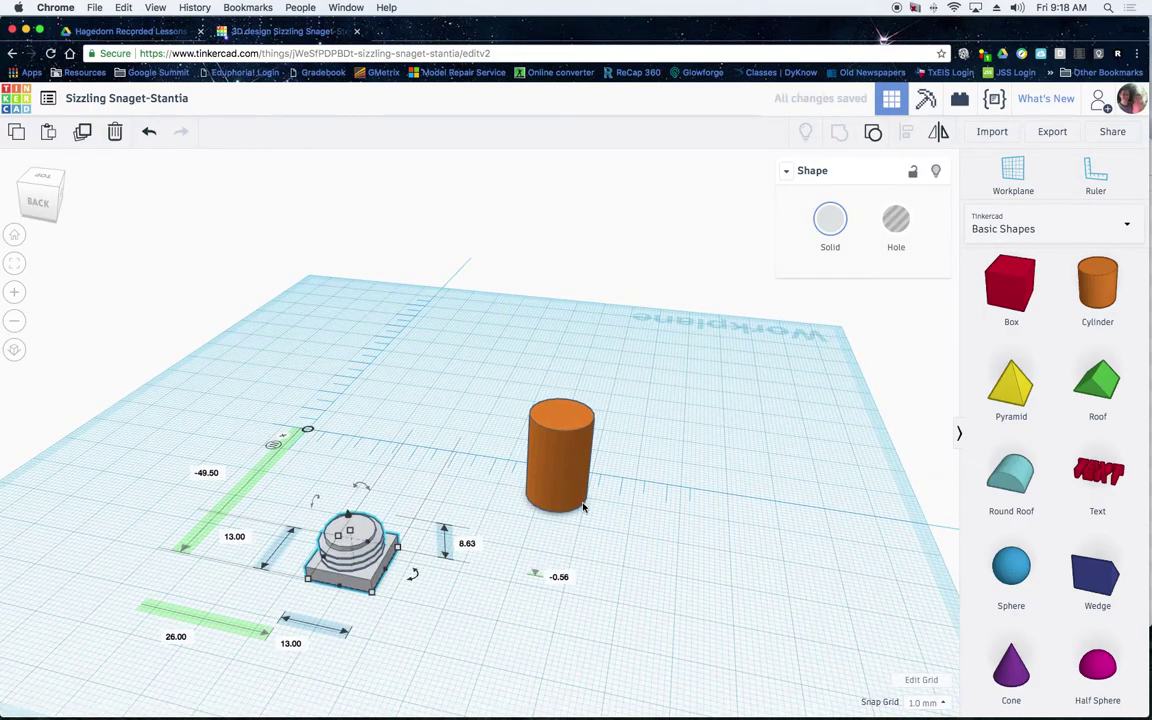
pyautogui.moveTo(371, 578); pyautogui.dragTo(679, 575)
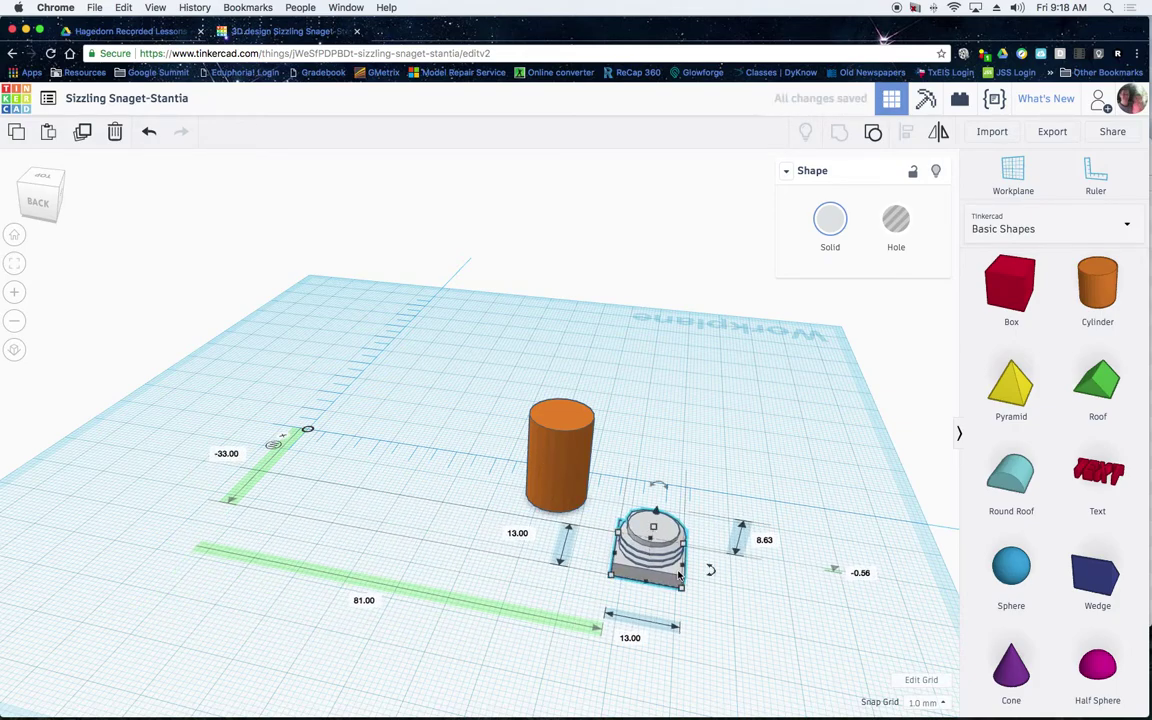
pyautogui.moveTo(678, 577); pyautogui.dragTo(713, 551, button='right')
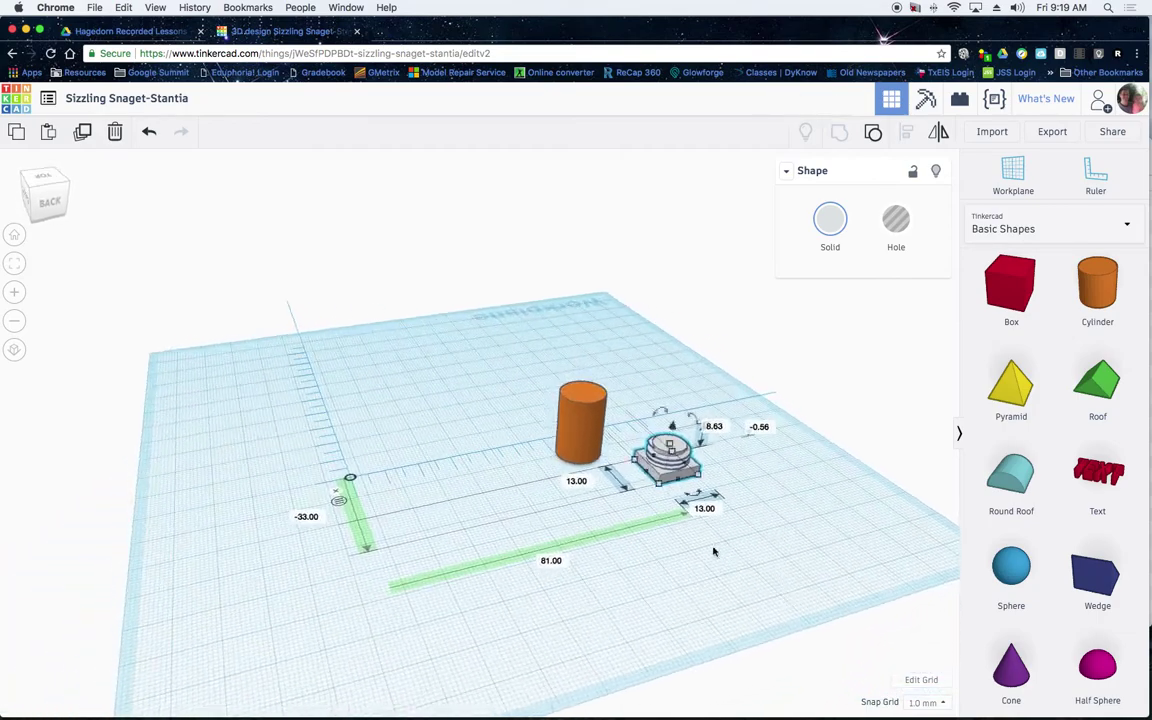
pyautogui.scroll(-3, 569, 448)
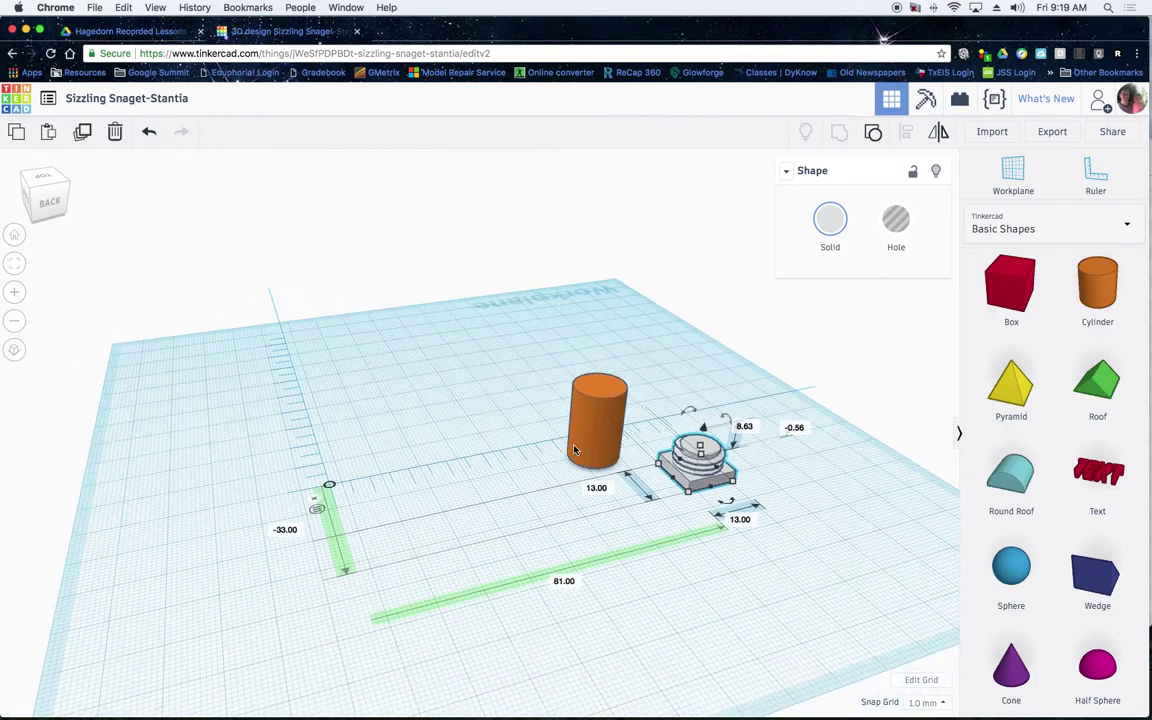
pyautogui.scroll(3, 578, 437)
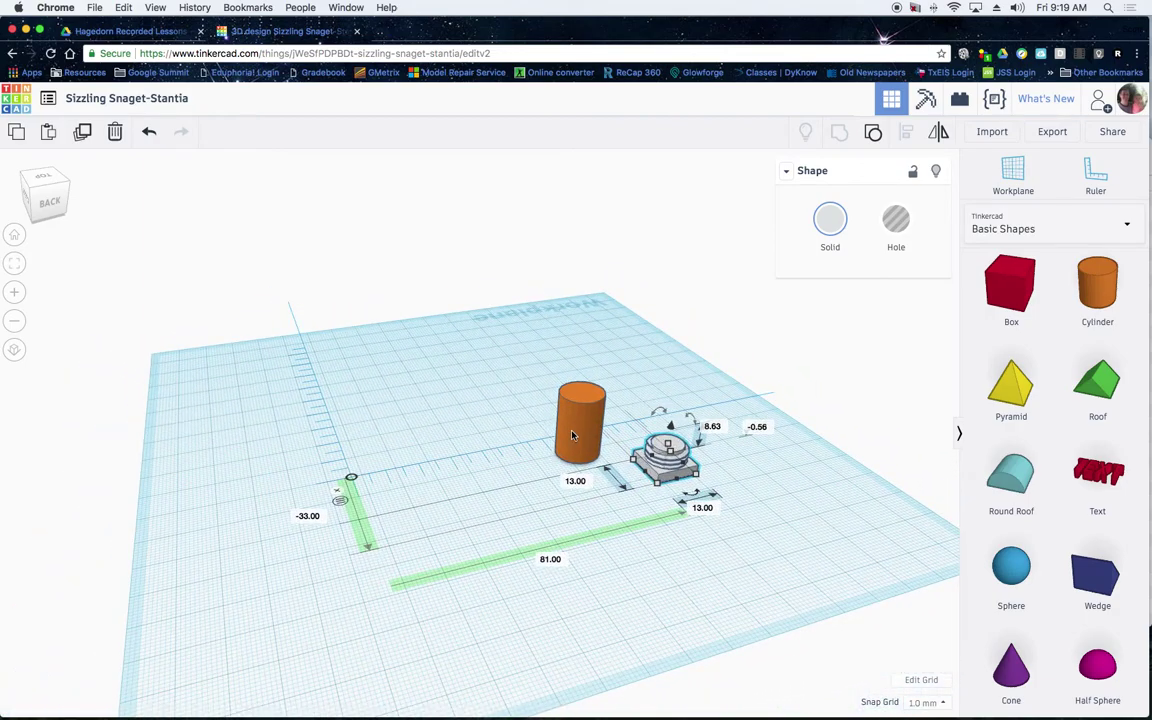
pyautogui.click(605, 405)
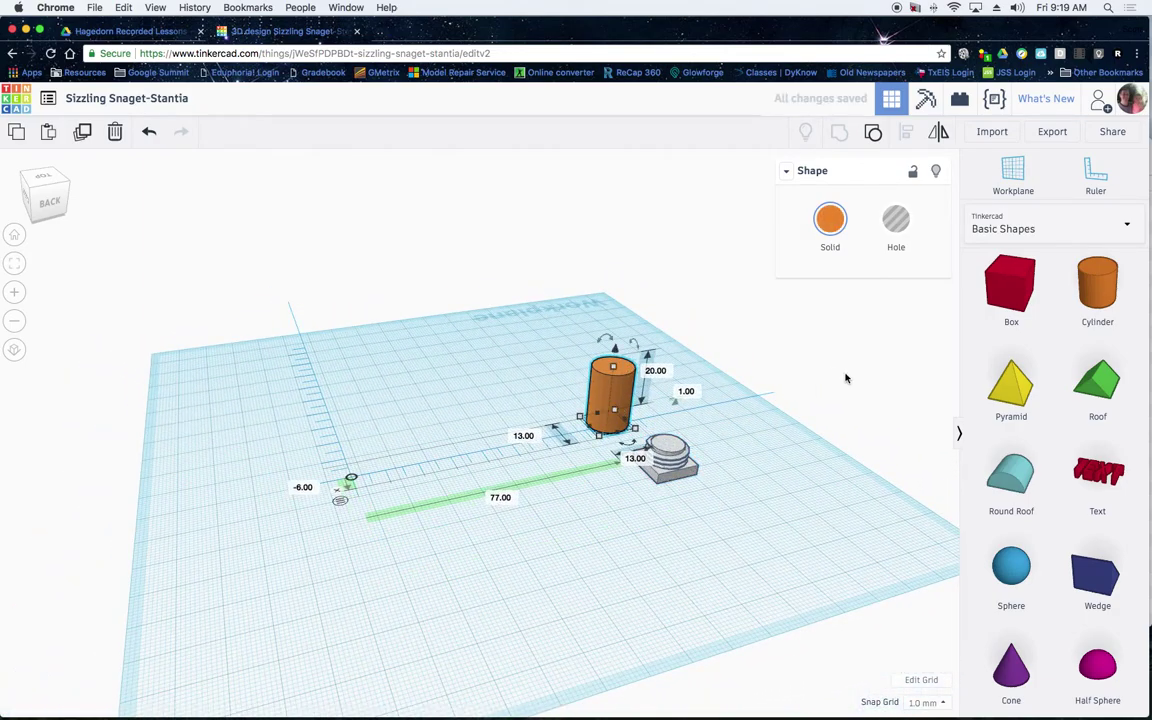
pyautogui.scroll(-3, 845, 378)
pyautogui.scroll(4, 758, 422)
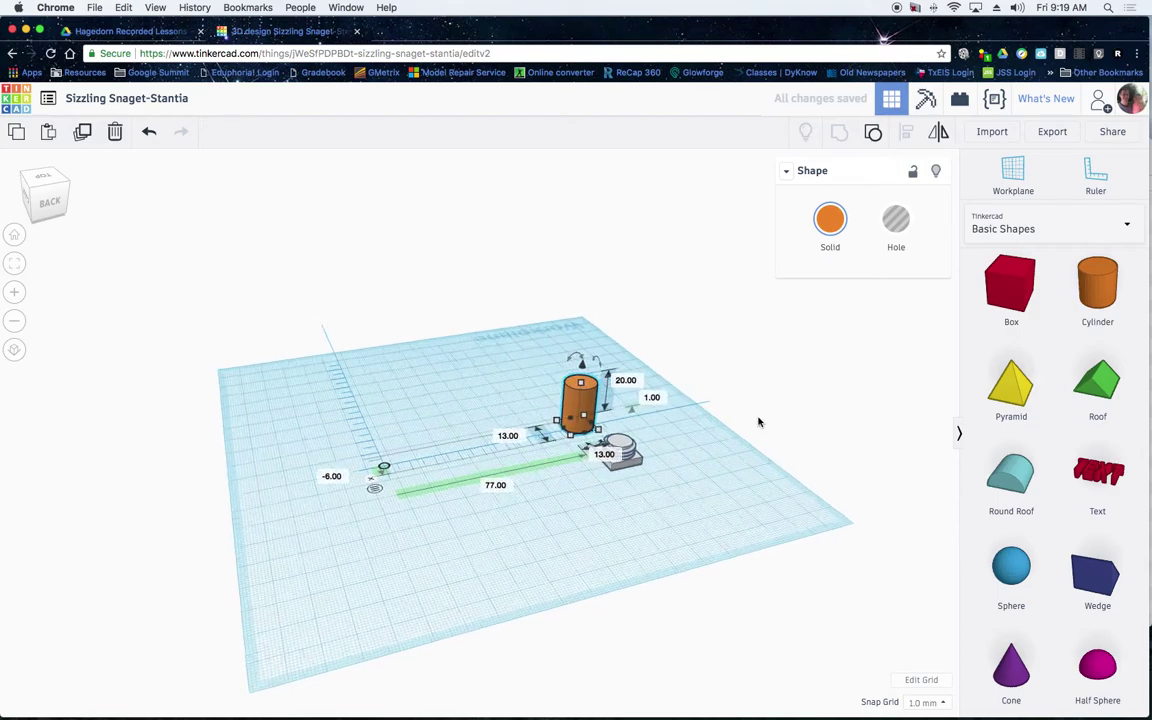
pyautogui.scroll(-2, 758, 422)
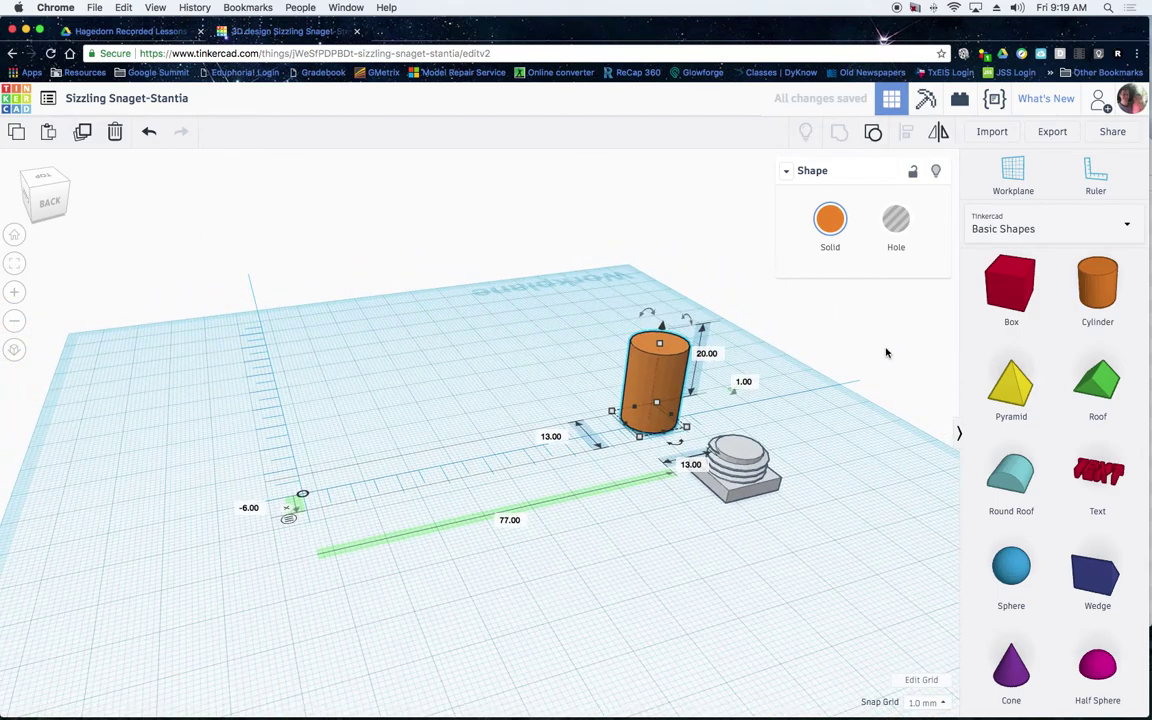
# - Add a box near the ruler's origin and a new cylinder in front of it, turning the cylinder 90 degrees onto its side
pyautogui.moveTo(1015, 285); pyautogui.dragTo(322, 445)
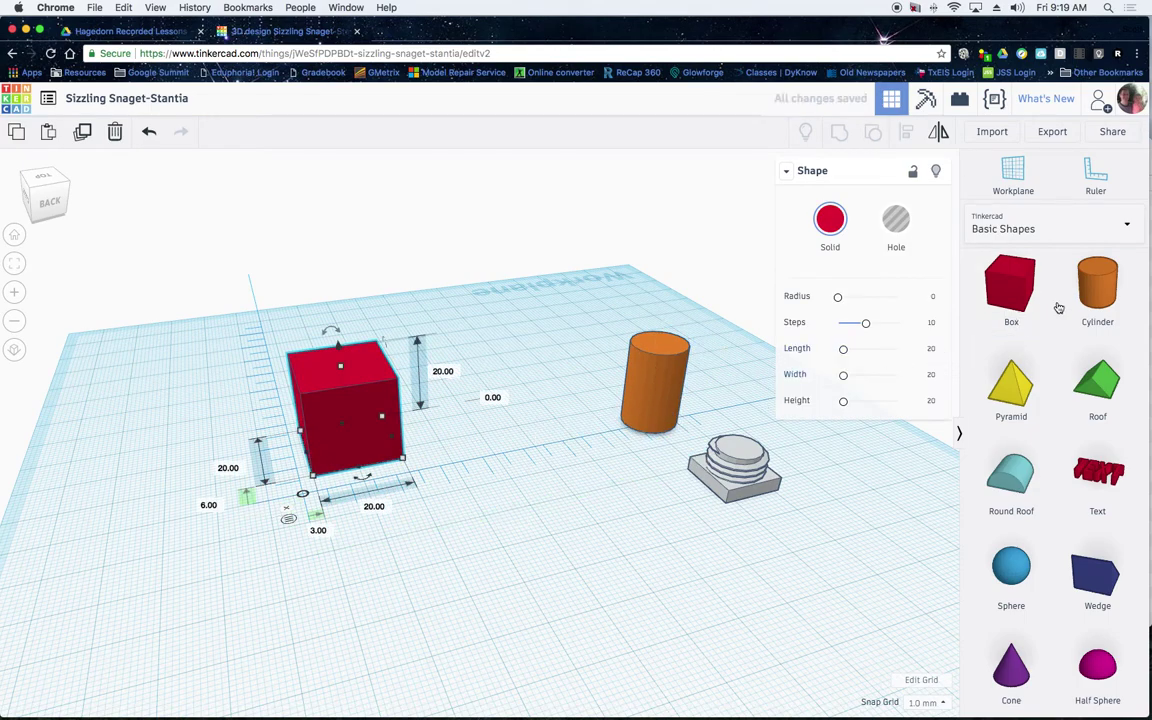
pyautogui.moveTo(1095, 290); pyautogui.dragTo(445, 547)
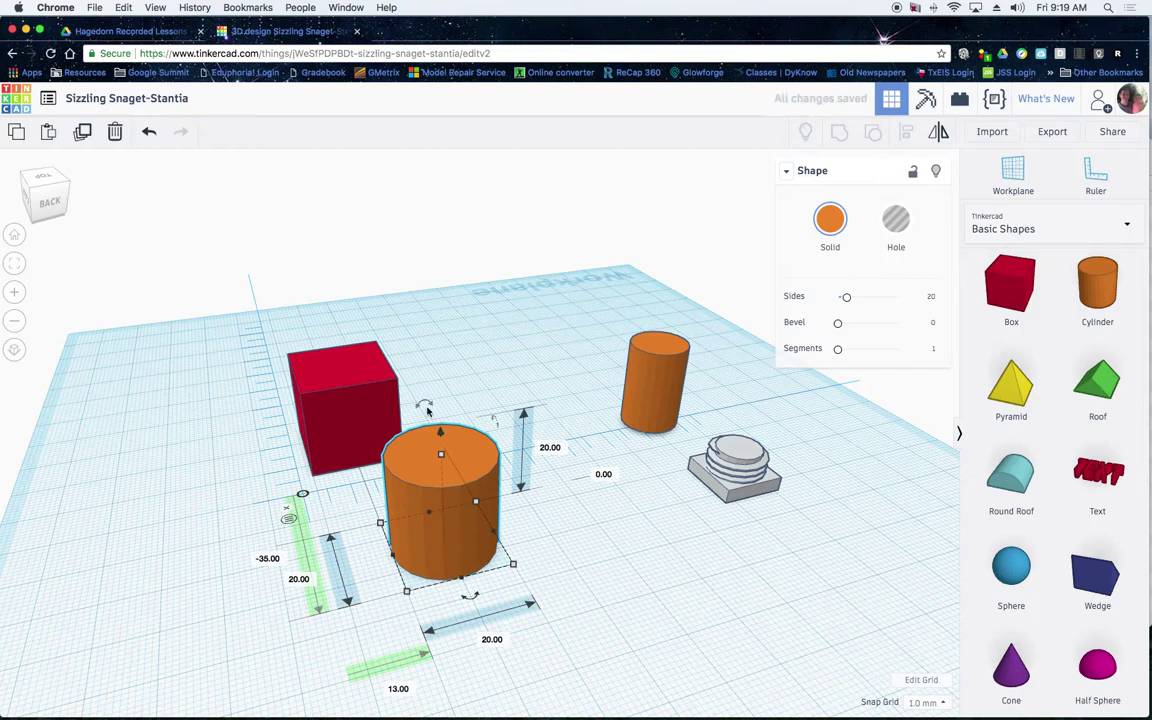
pyautogui.moveTo(430, 405); pyautogui.dragTo(505, 458)
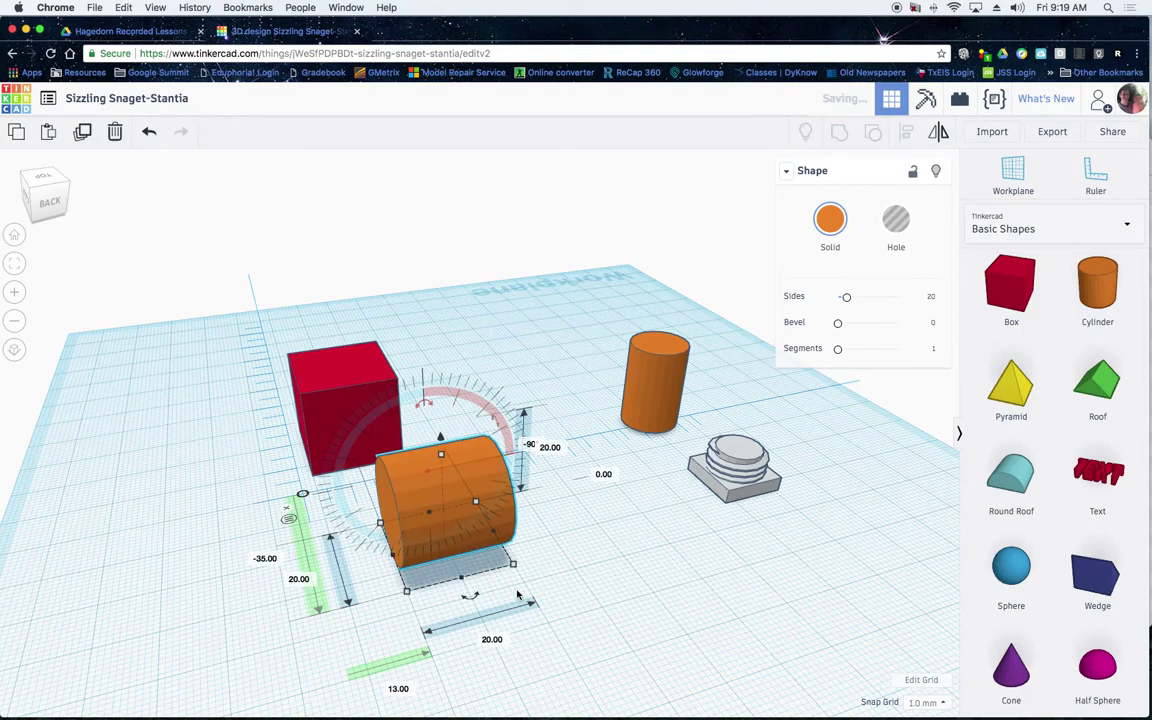
pyautogui.moveTo(558, 607); pyautogui.dragTo(537, 625, button='right')
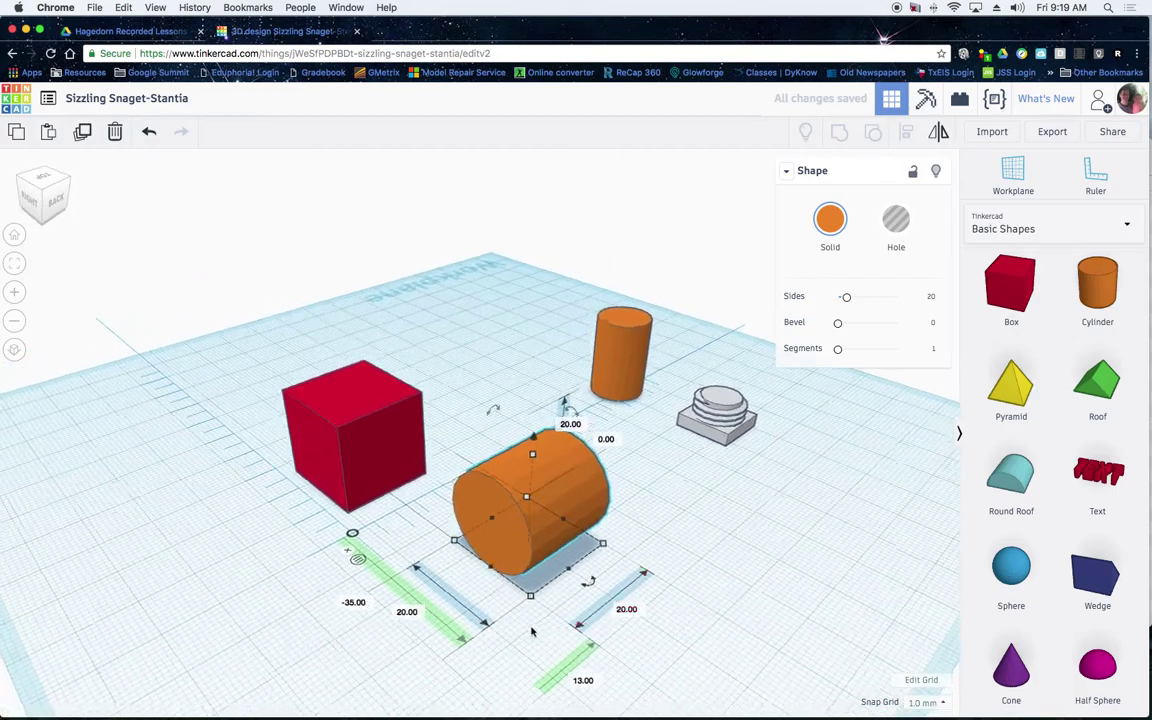
# - Set the sideways cylinder's width, length and height to 13 mm each
pyautogui.click(408, 612)
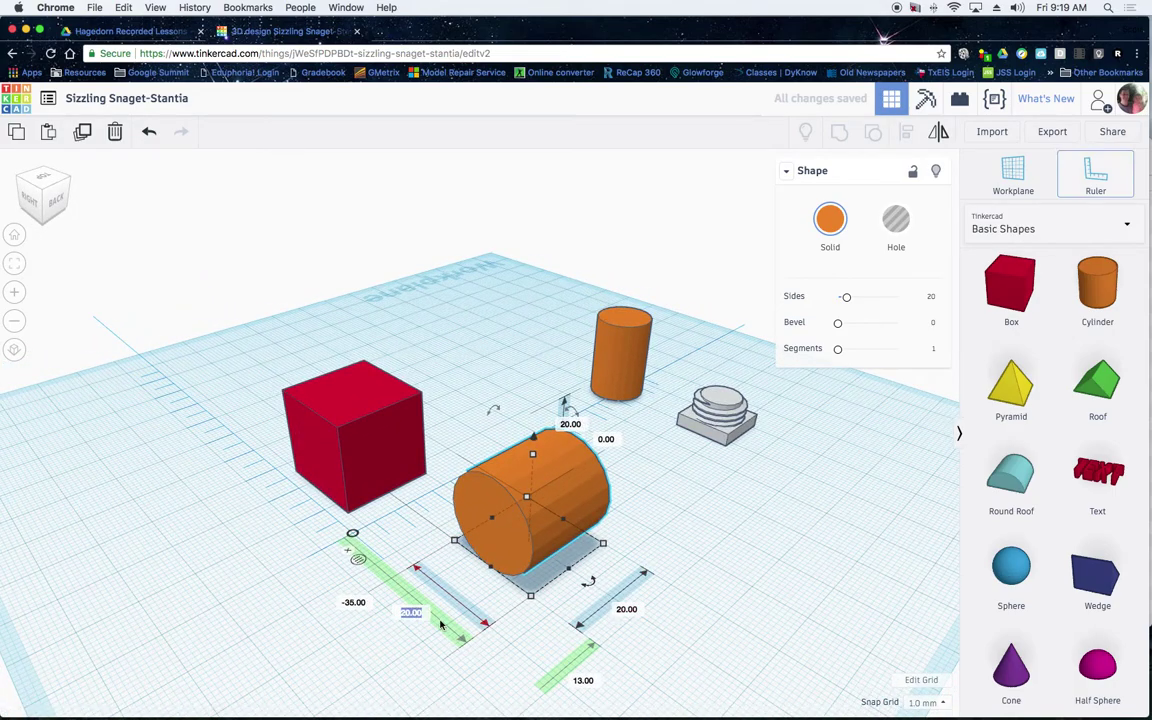
pyautogui.write('13')
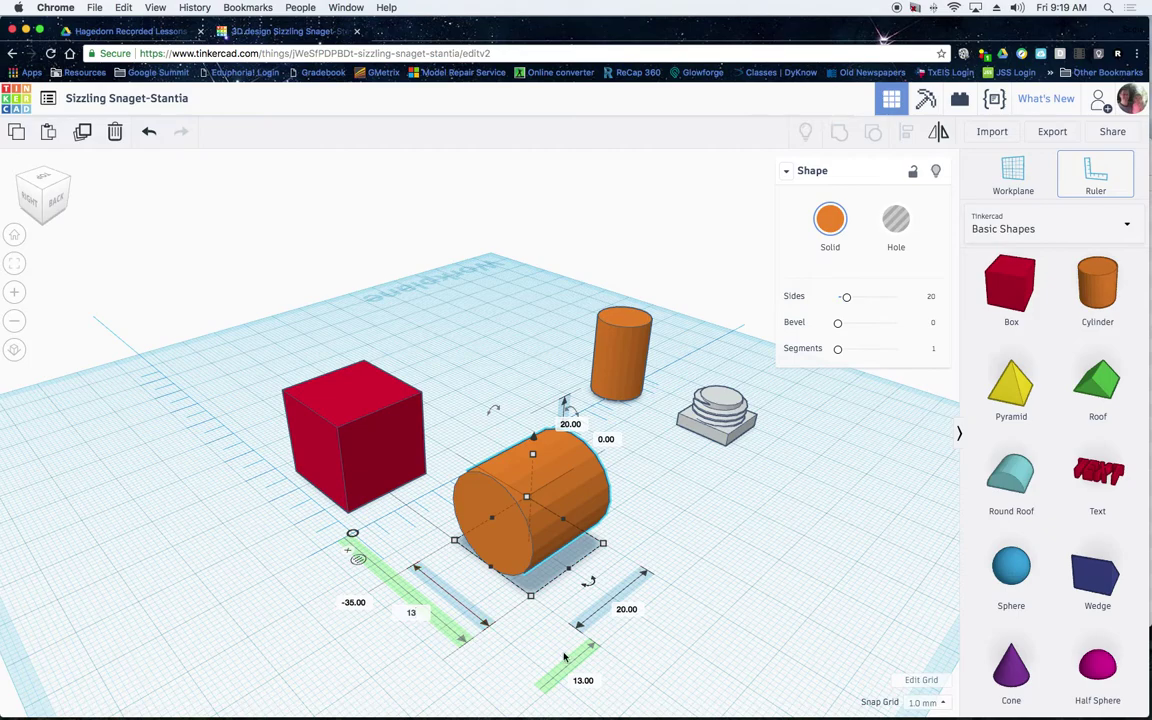
pyautogui.press('Tab')
pyautogui.write('1')
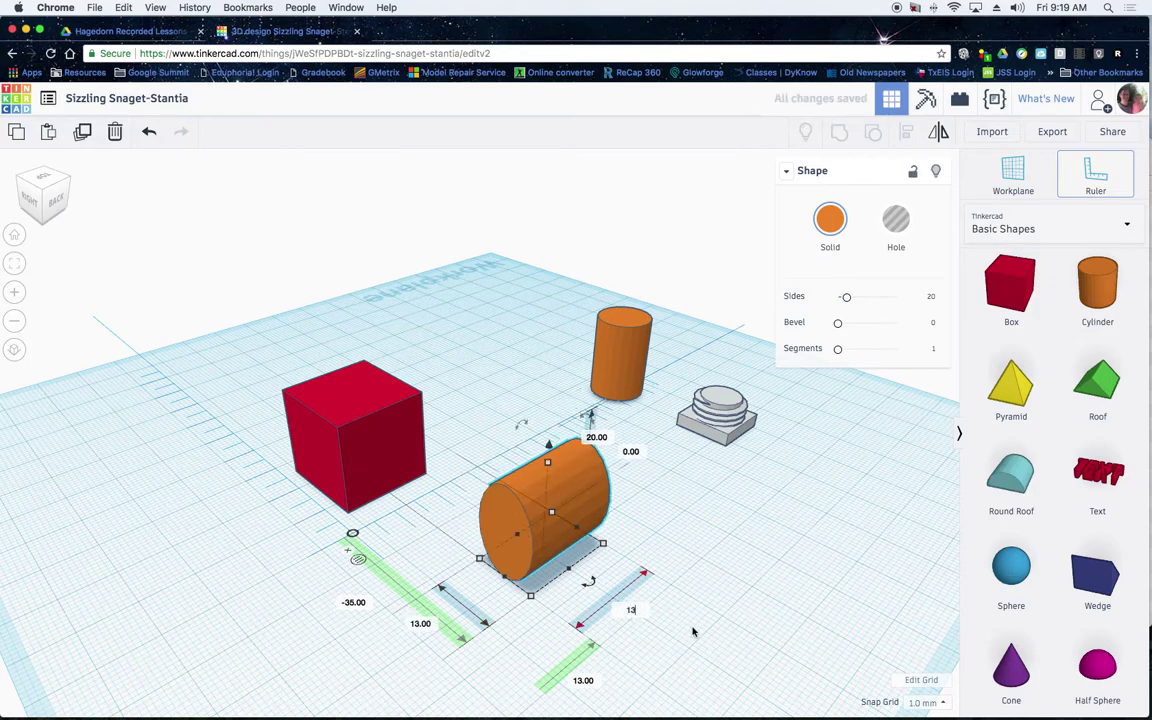
pyautogui.press('Return')
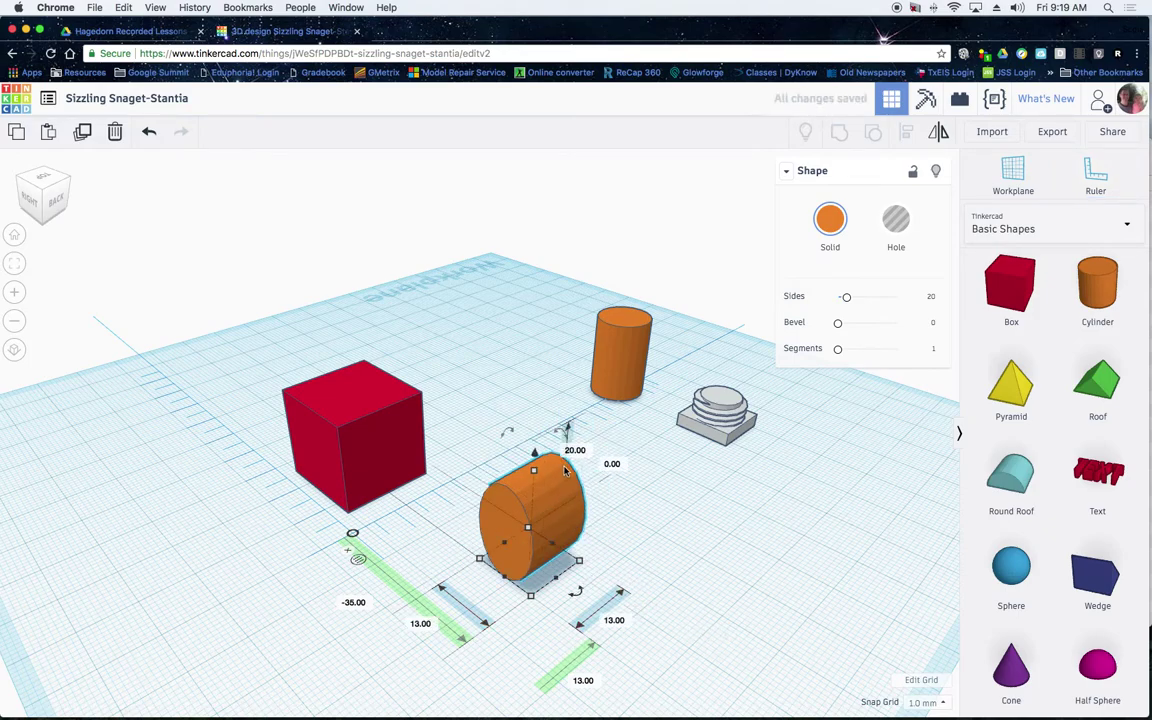
pyautogui.click(575, 452)
pyautogui.write('13')
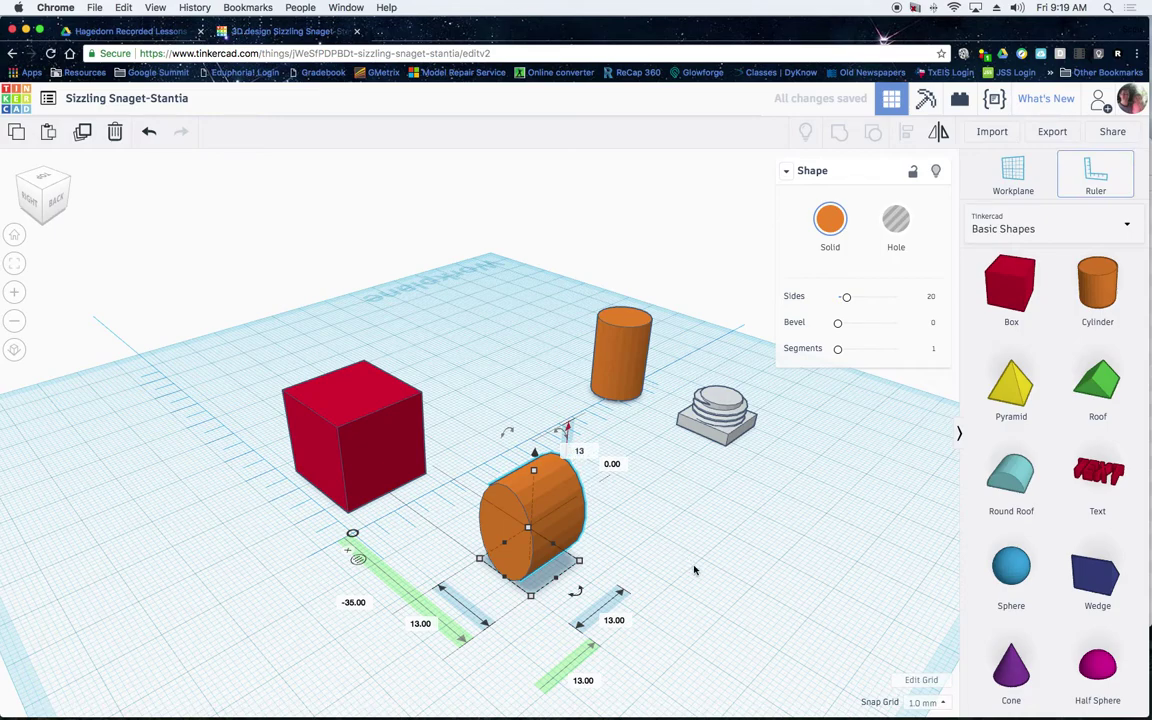
pyautogui.press('Return')
# - Lengthen the sideways cylinder to 25 mm
pyautogui.moveTo(717, 612); pyautogui.dragTo(604, 637, button='right')
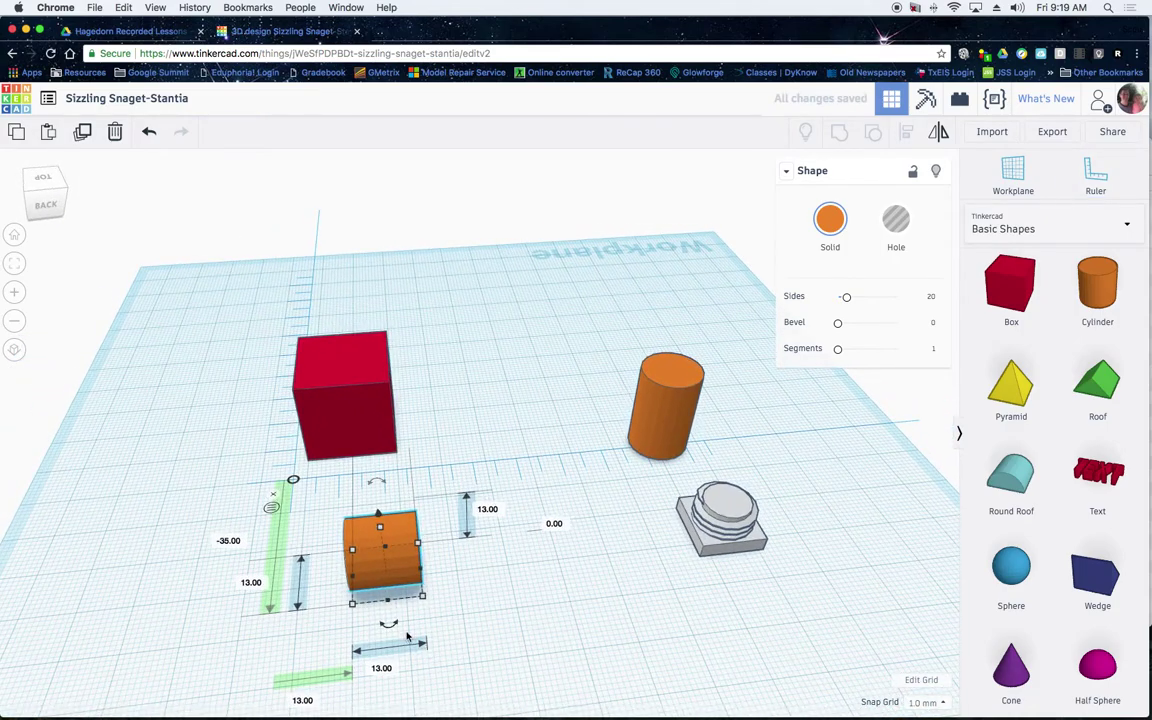
pyautogui.click(386, 669)
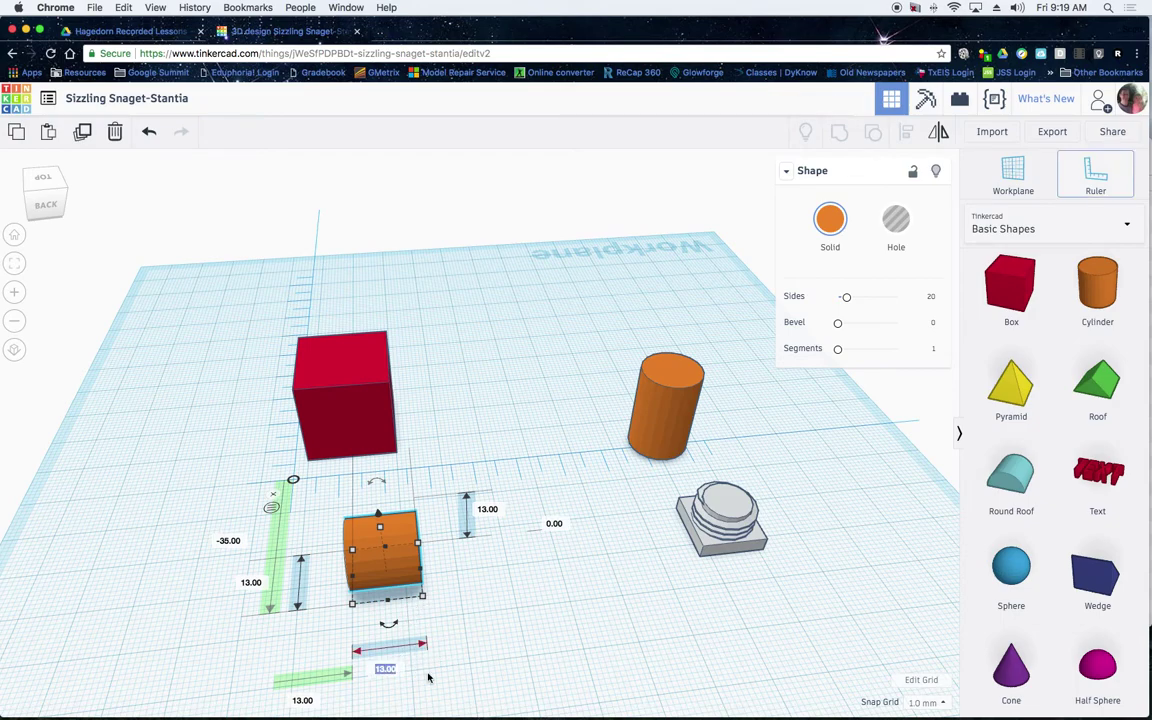
pyautogui.write('20')
pyautogui.press('Return')
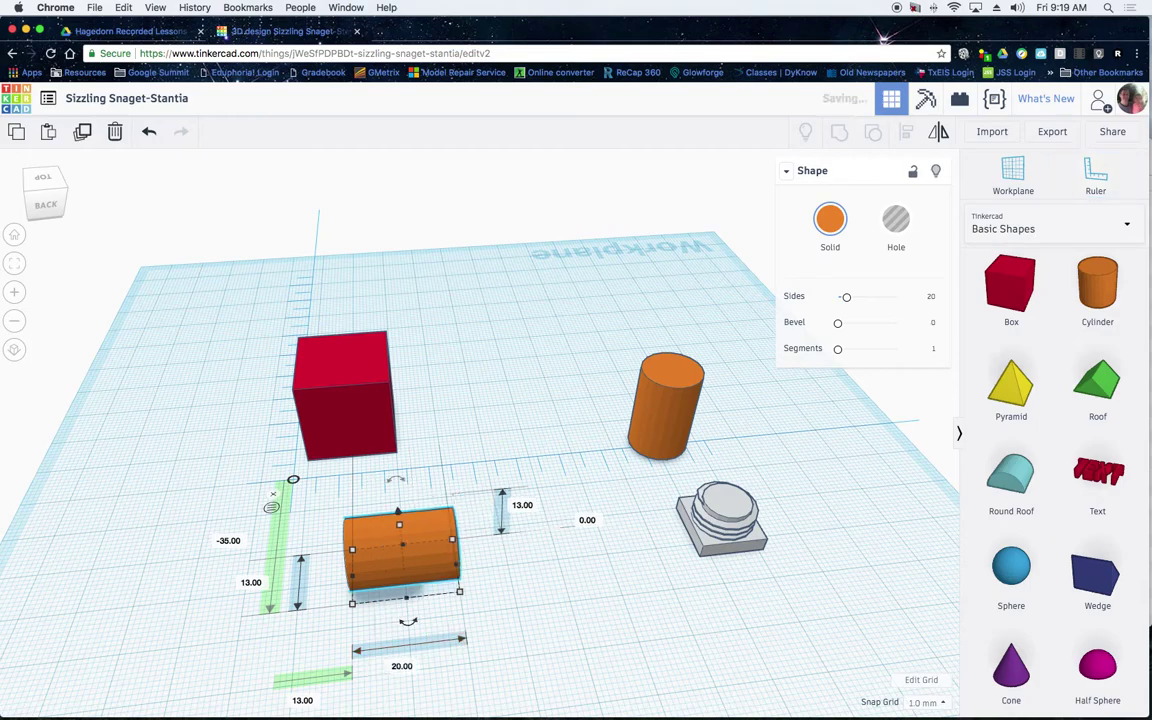
pyautogui.click(403, 666)
pyautogui.write('2')
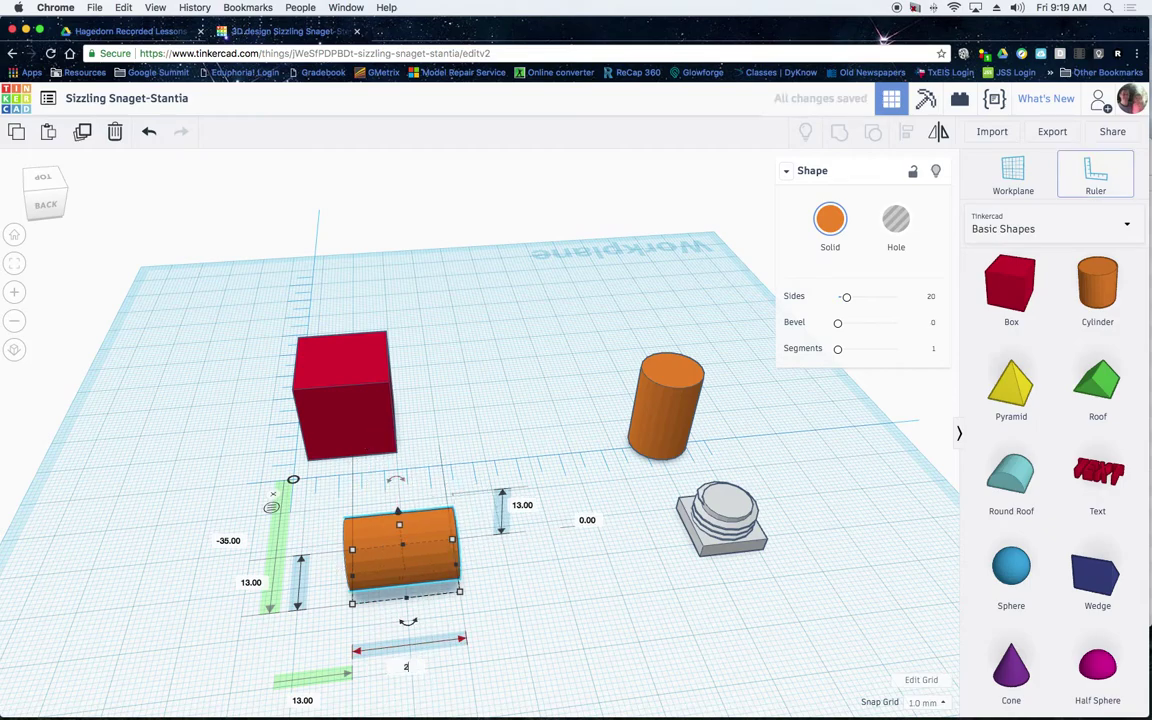
pyautogui.write('5')
pyautogui.press('Return')
# - Duplicate the sideways cylinder, leave one copy beside the red box and sink the other into the box as a hole
pyautogui.moveTo(522, 689); pyautogui.dragTo(805, 494, button='right')
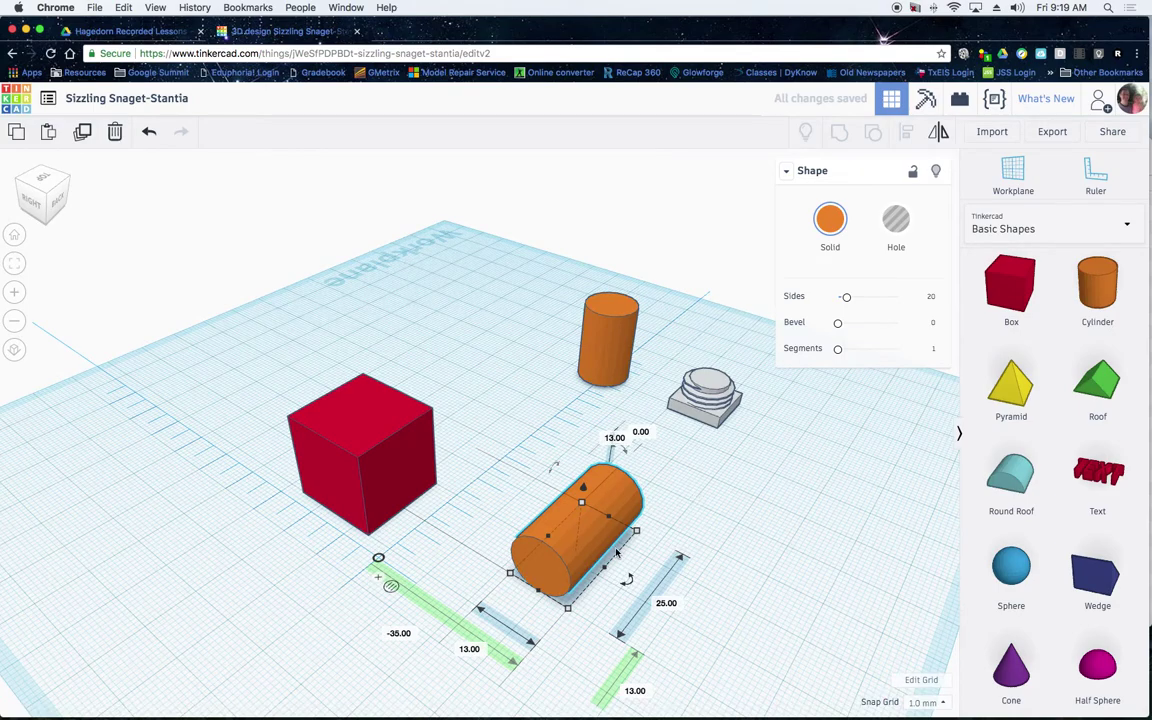
pyautogui.scroll(-3, 612, 544)
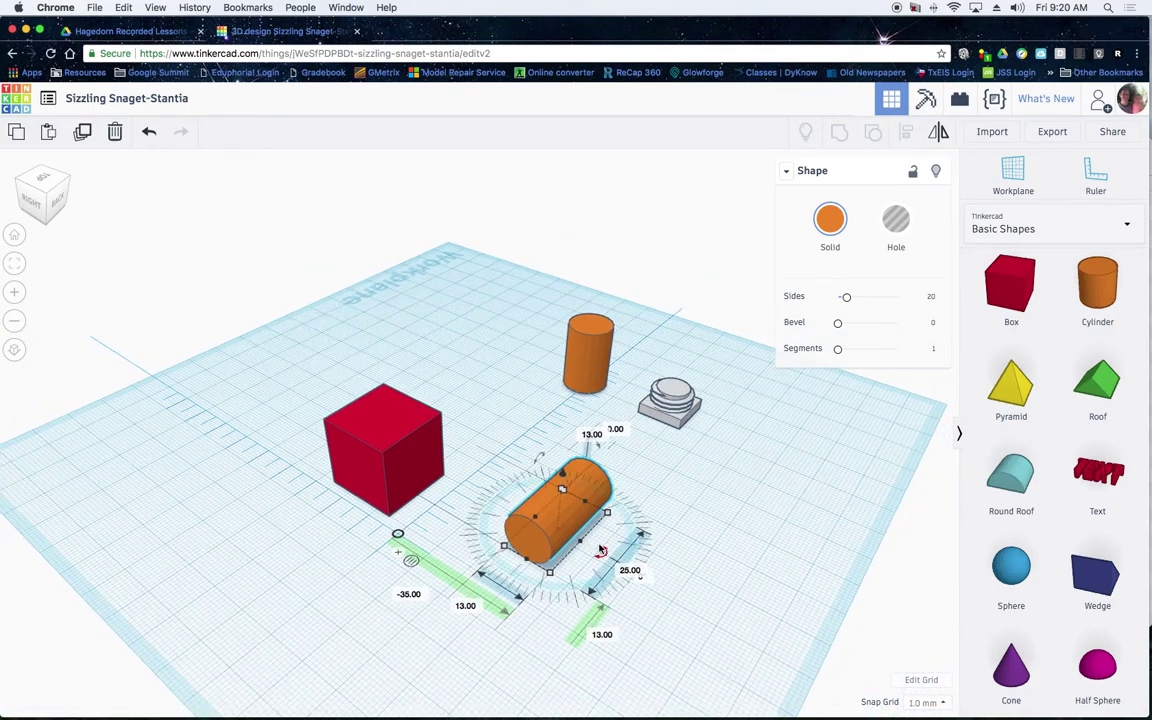
pyautogui.moveTo(599, 548); pyautogui.dragTo(679, 570)
pyautogui.moveTo(566, 521); pyautogui.dragTo(352, 478)
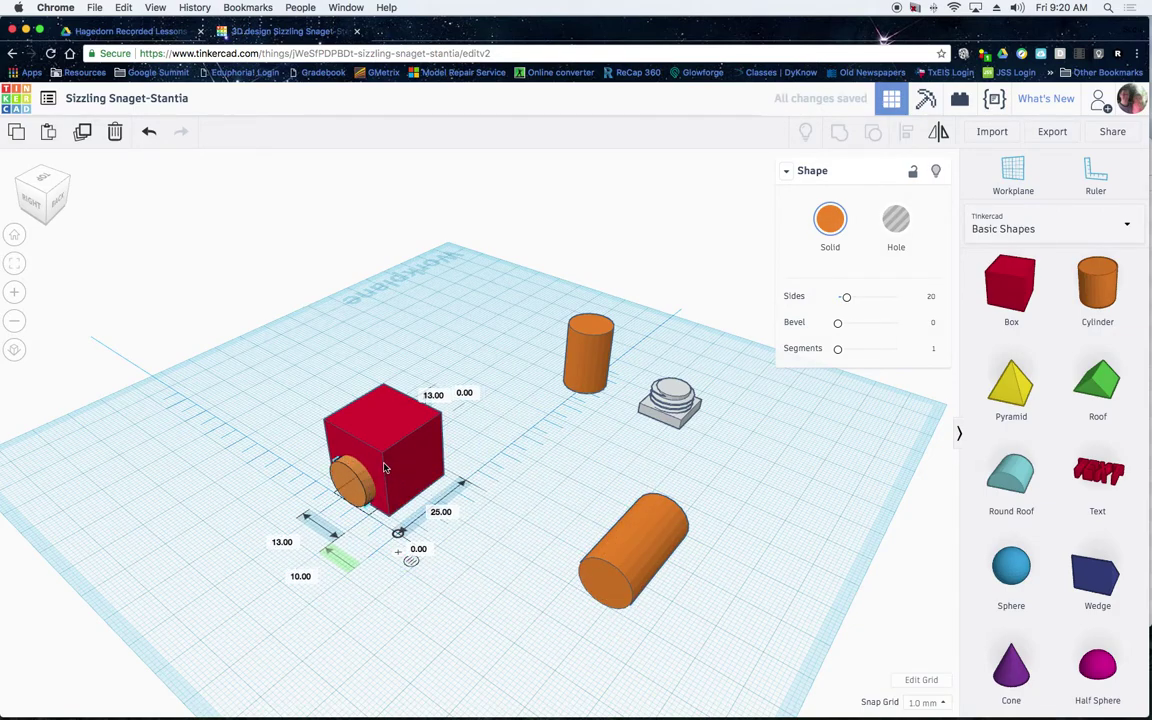
pyautogui.moveTo(430, 575); pyautogui.dragTo(527, 543, button='right')
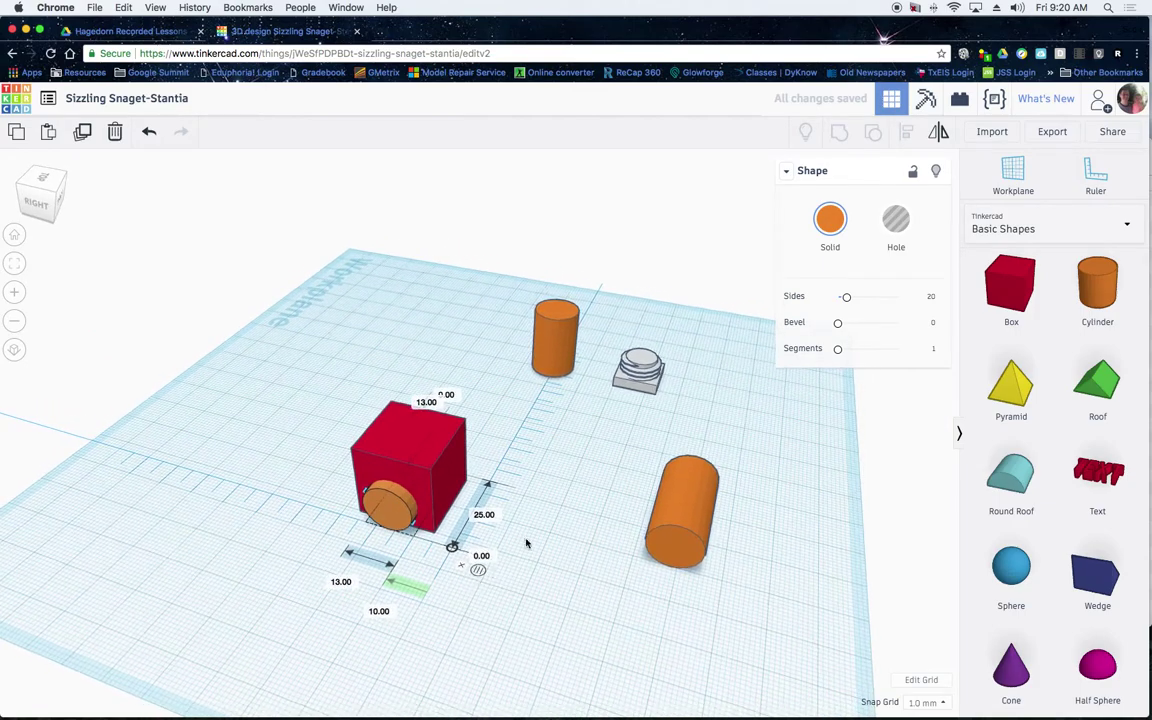
pyautogui.click(891, 230)
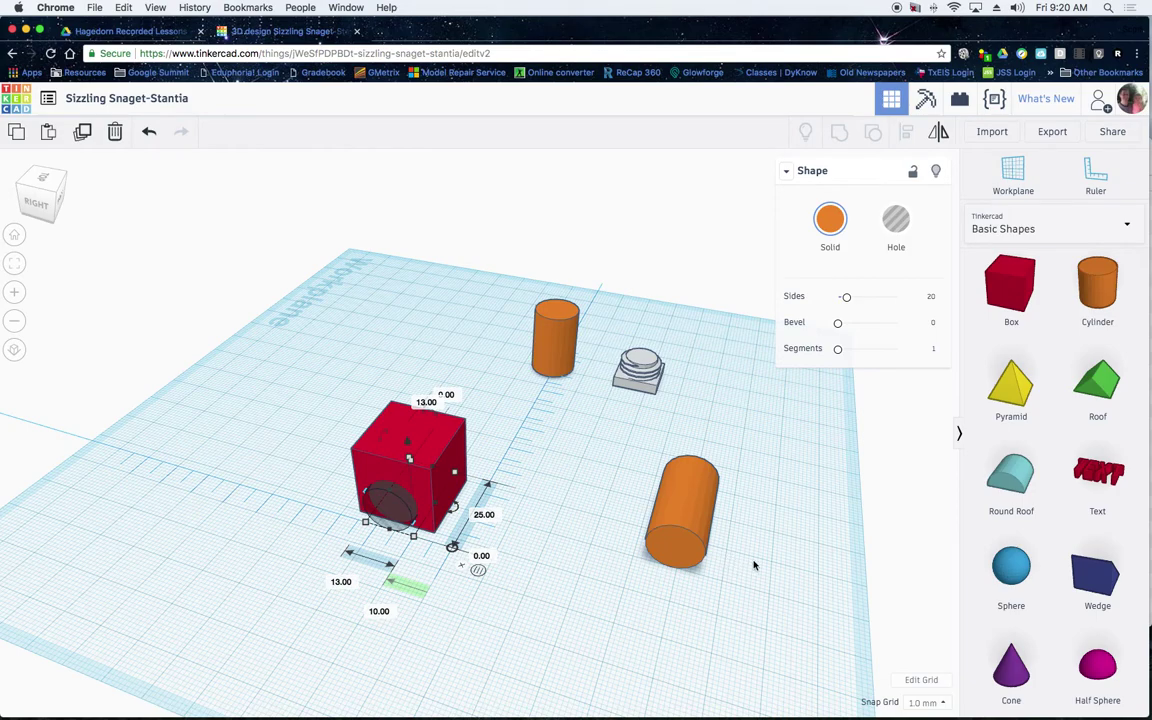
# - Set the width and height of the remaining solid sideways cylinder to 11 mm, keeping it thinner than the hole
pyautogui.moveTo(757, 572); pyautogui.dragTo(609, 572, button='right')
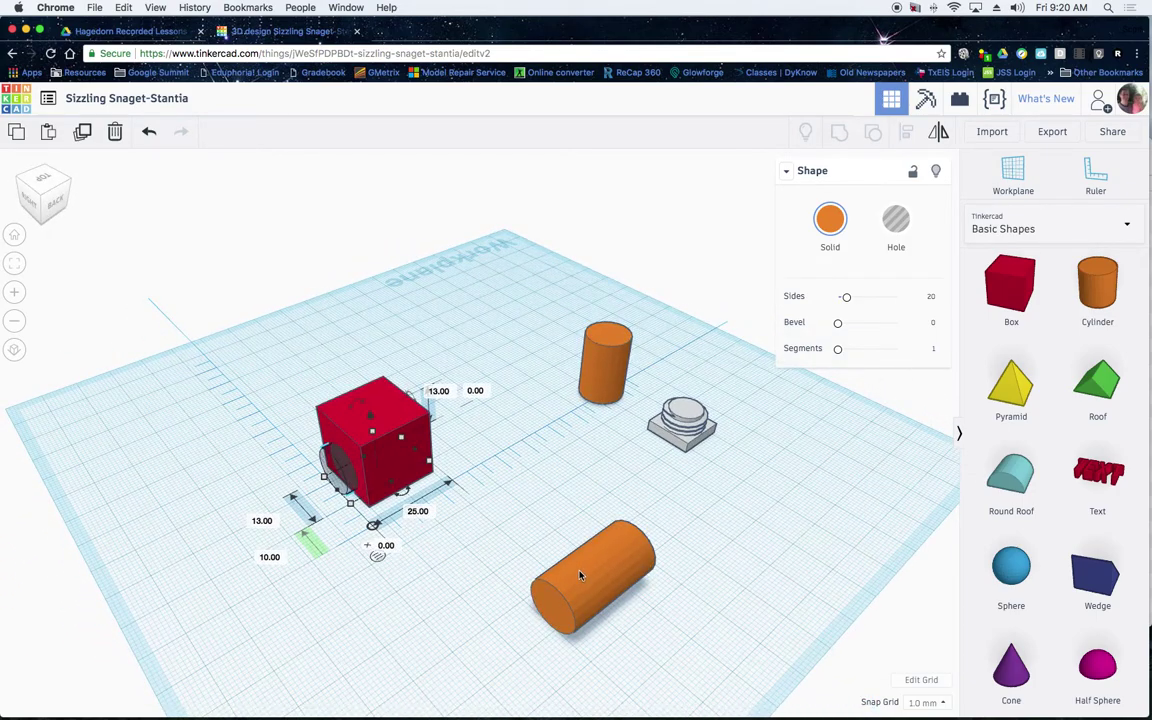
pyautogui.click(593, 585)
pyautogui.moveTo(748, 612); pyautogui.dragTo(582, 604, button='right')
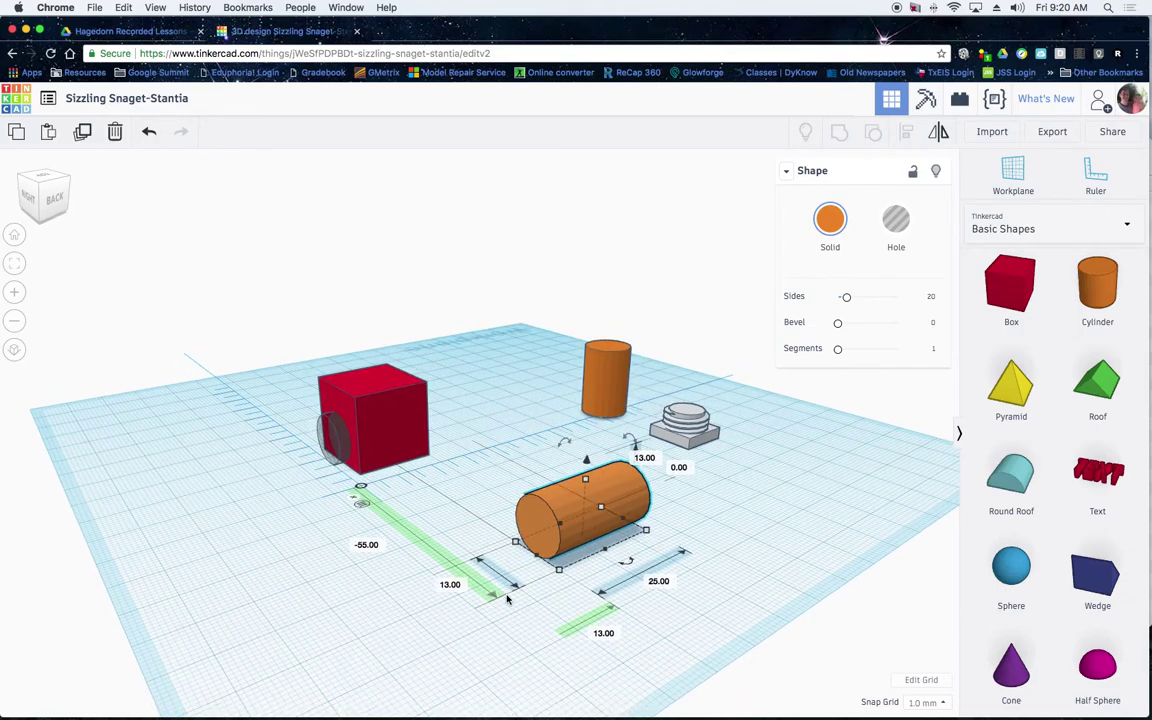
pyautogui.click(450, 585)
pyautogui.write('11')
pyautogui.click(643, 460)
pyautogui.write('11')
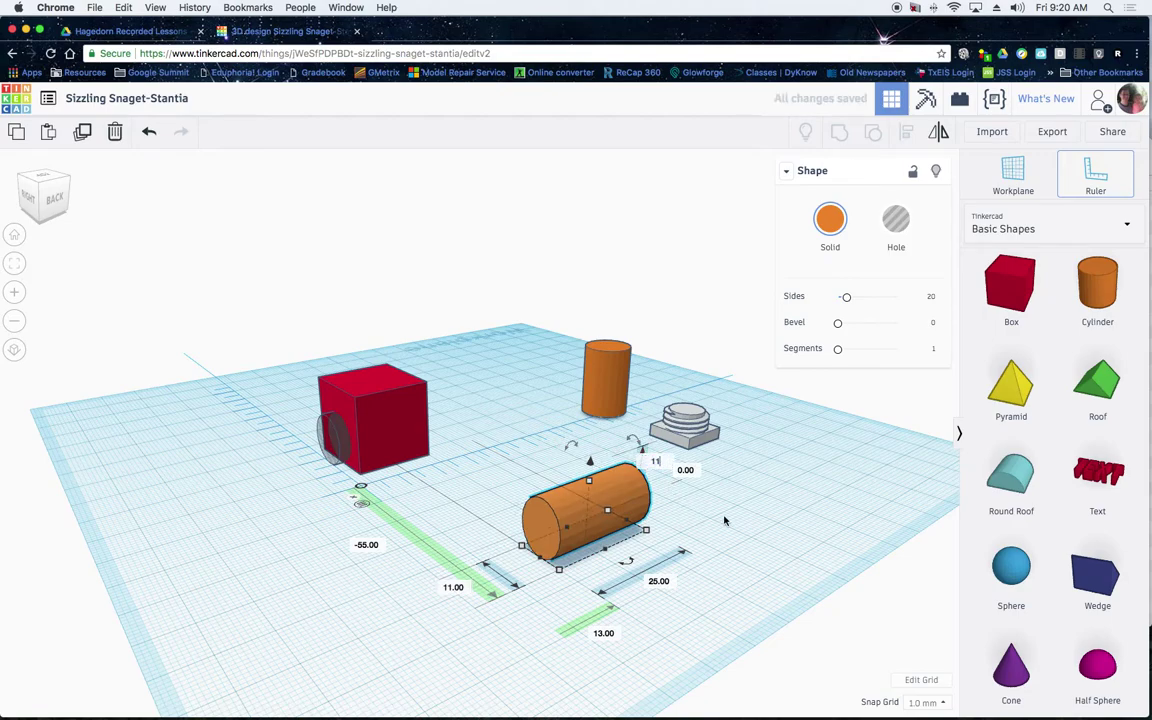
pyautogui.press('Return')
# - Center the hole cylinder across the red box's width and height, and group the two to cut the hole
pyautogui.moveTo(718, 584); pyautogui.dragTo(787, 589, button='right')
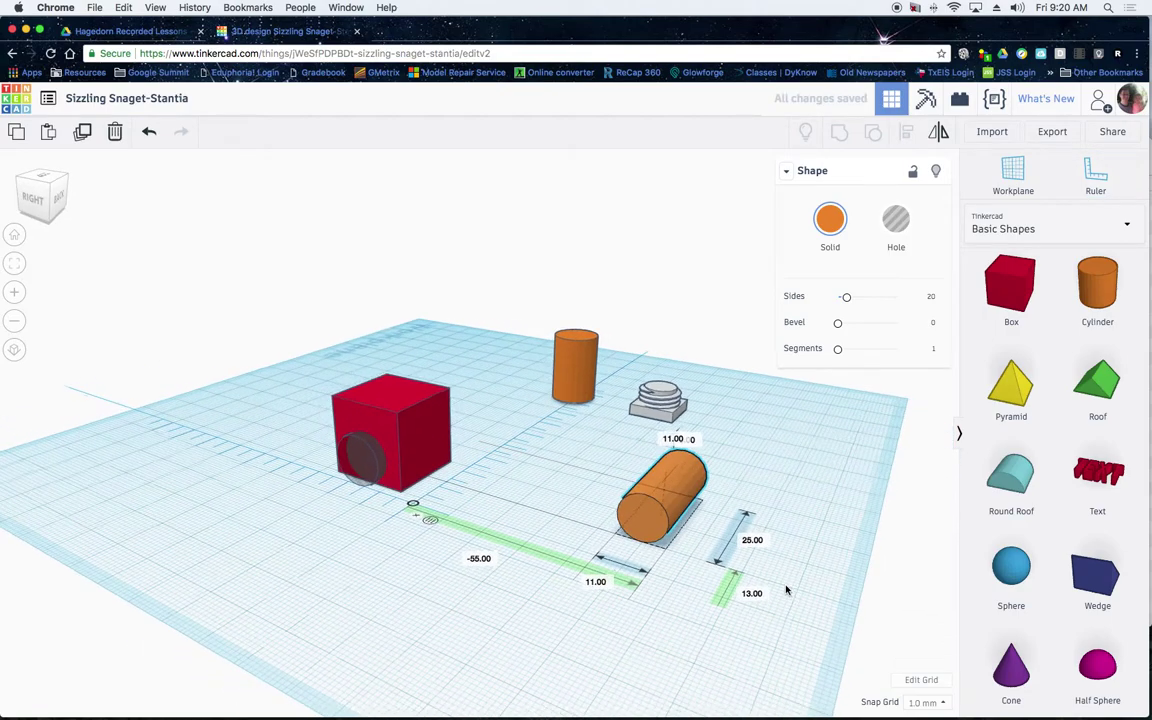
pyautogui.moveTo(392, 563); pyautogui.dragTo(455, 579, button='right')
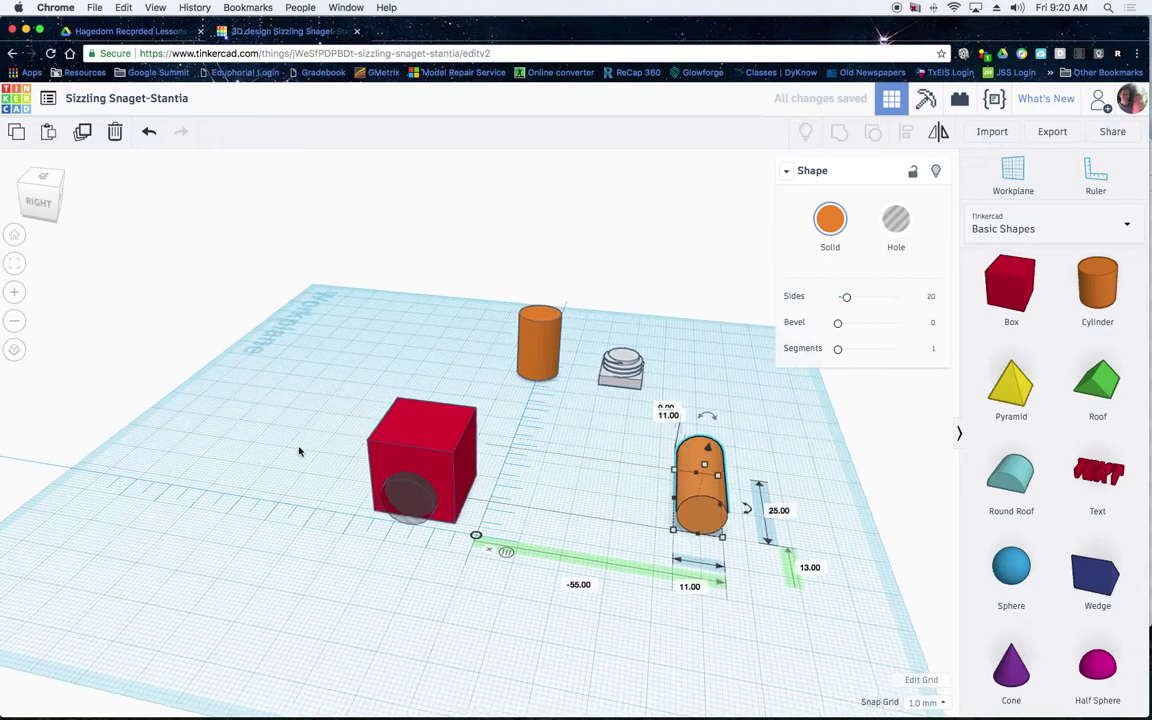
pyautogui.moveTo(283, 377); pyautogui.dragTo(379, 474)
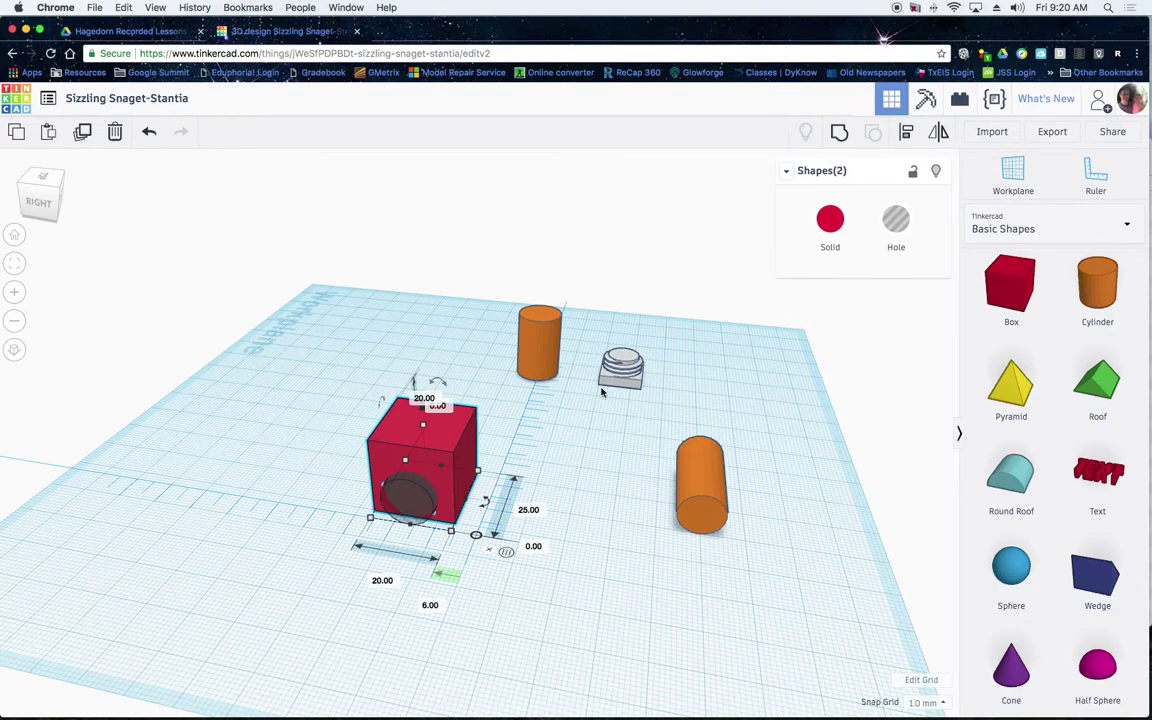
pyautogui.click(906, 131)
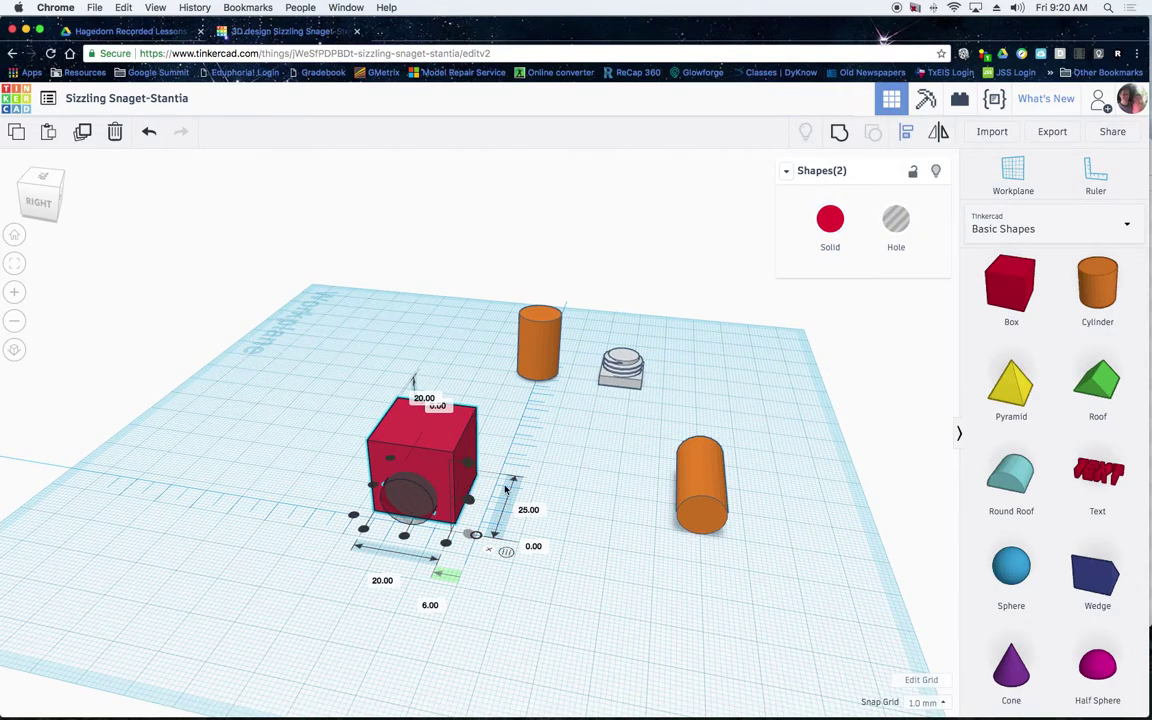
pyautogui.click(467, 502)
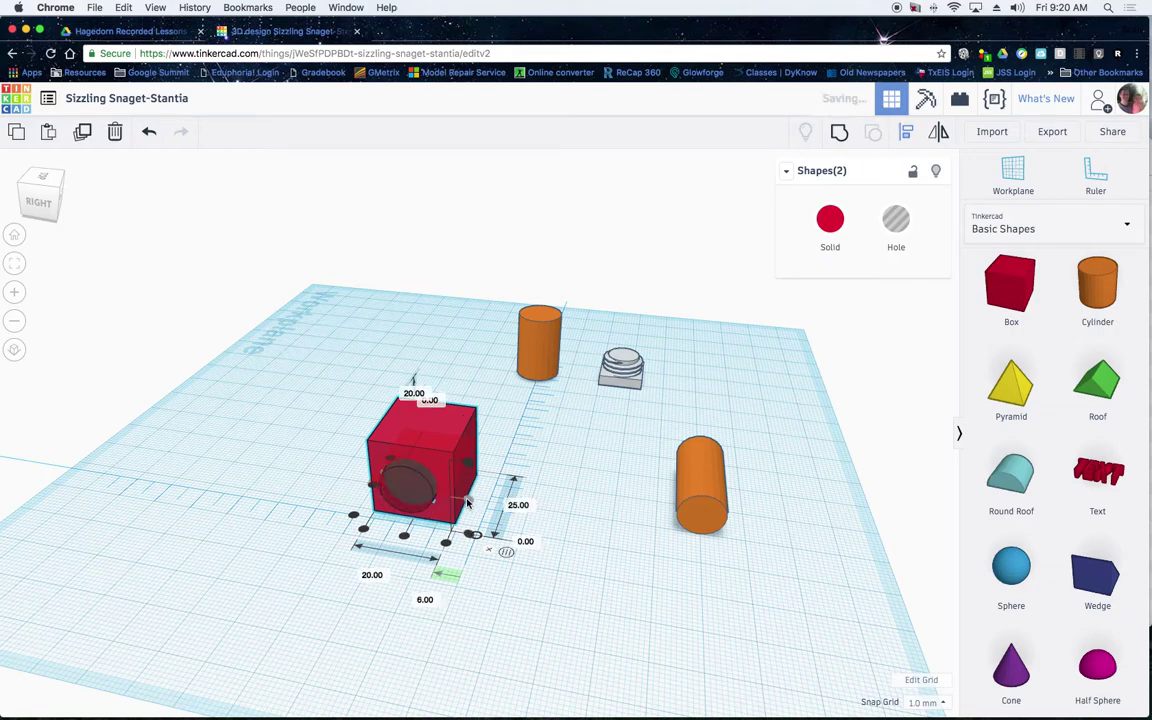
pyautogui.click(405, 538)
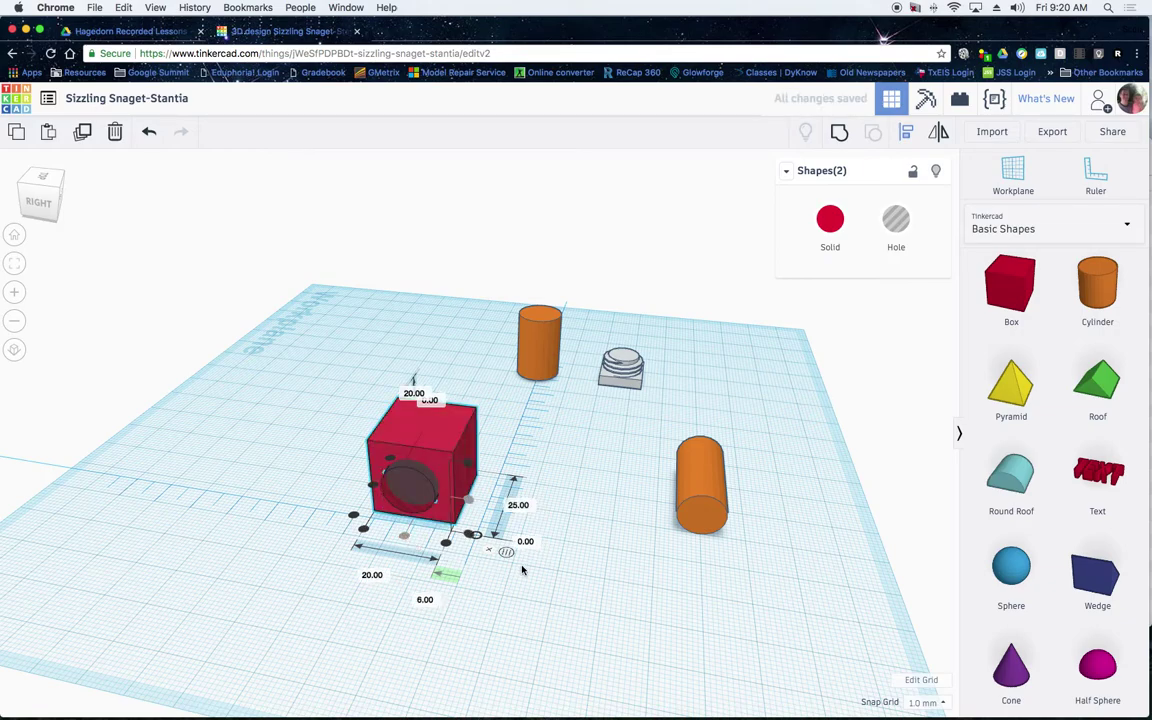
pyautogui.moveTo(568, 612); pyautogui.dragTo(320, 416, button='right')
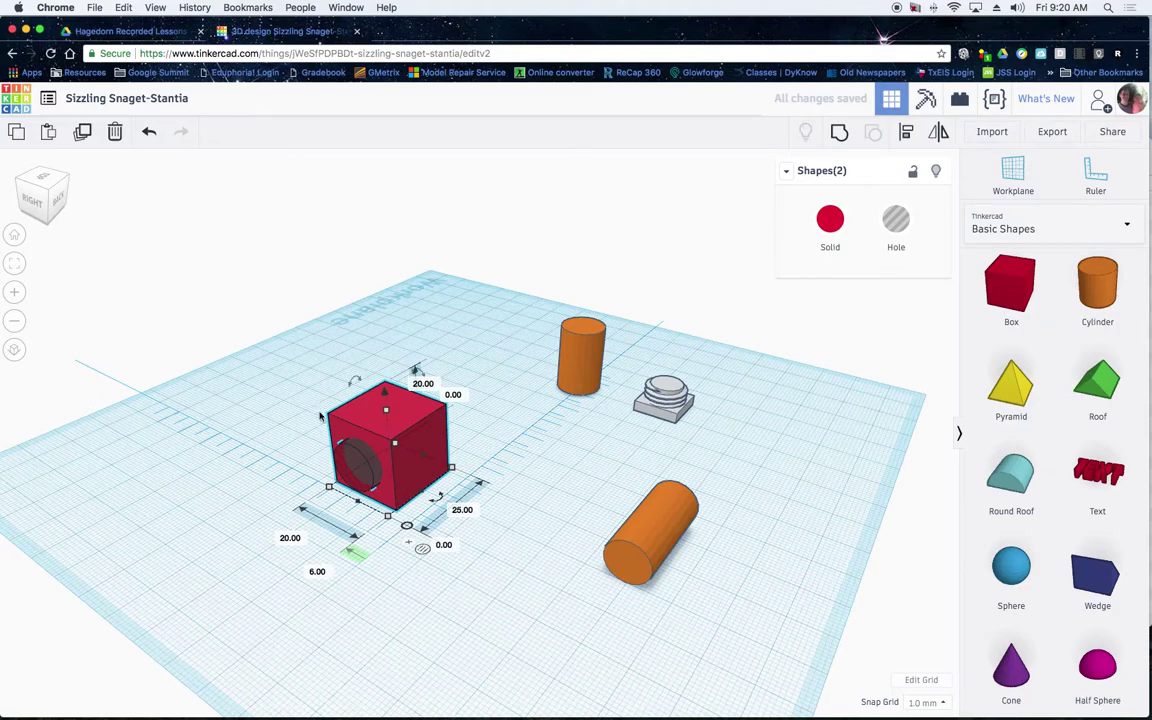
pyautogui.click(839, 133)
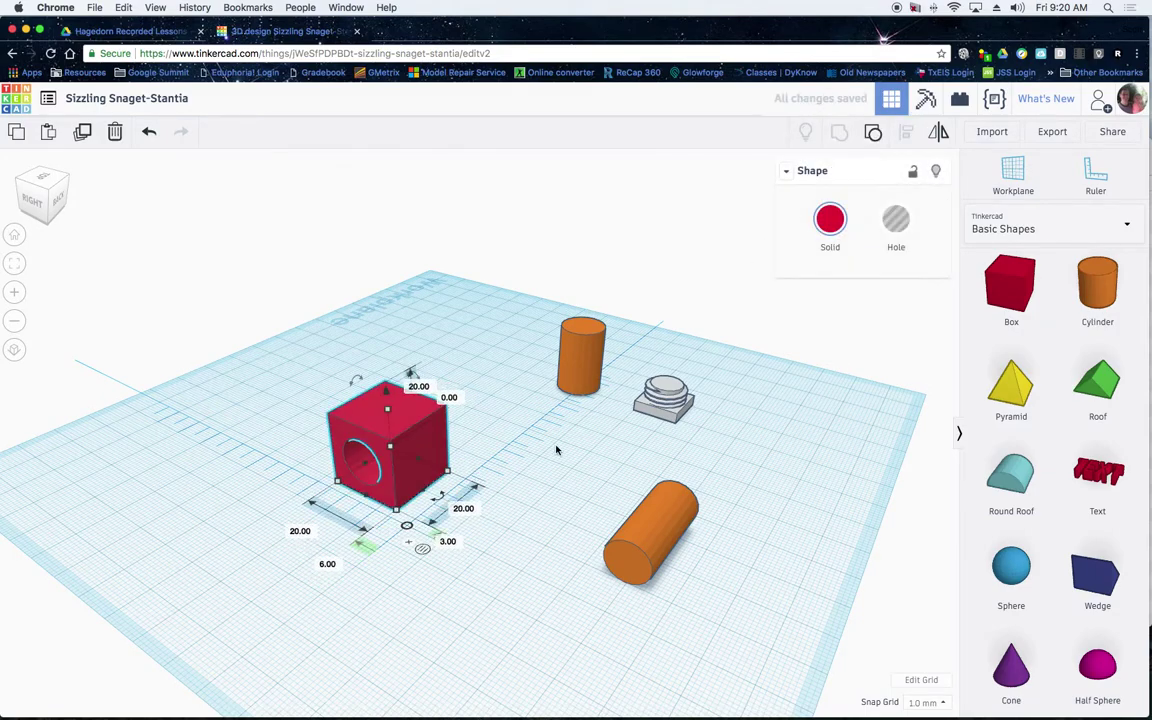
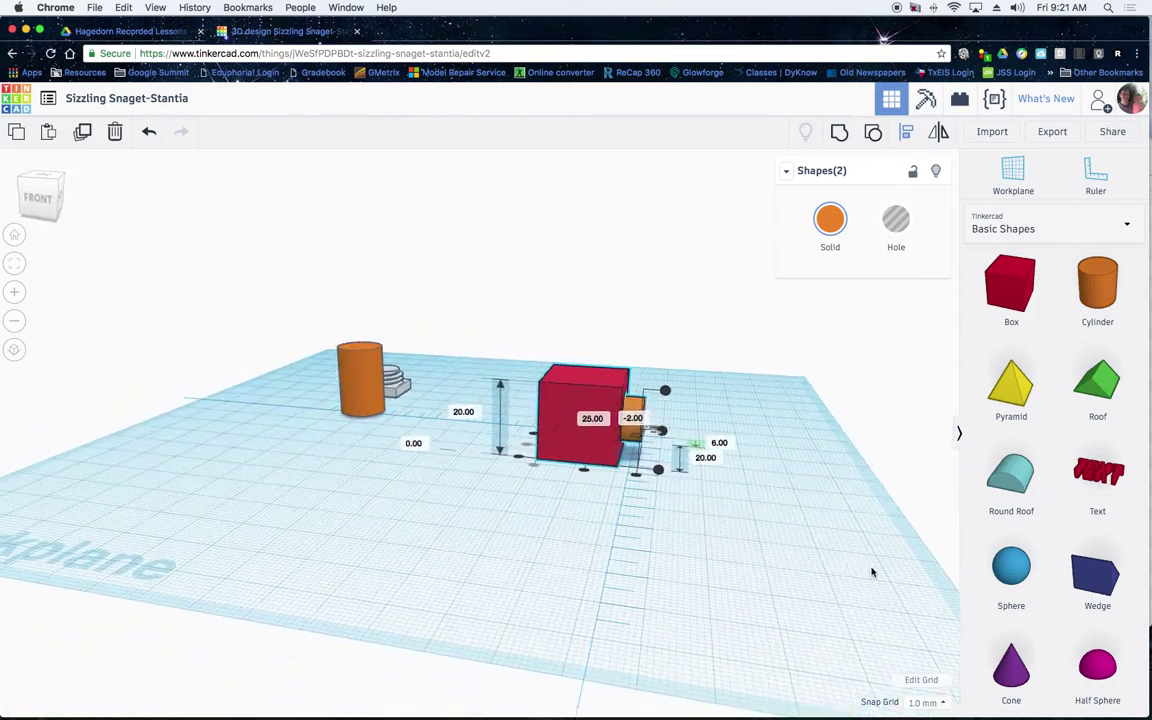
# - Center the solid orange cylinder inside the red box's hole so it protrudes at both ends
pyautogui.moveTo(645, 484); pyautogui.dragTo(638, 592, button='right')
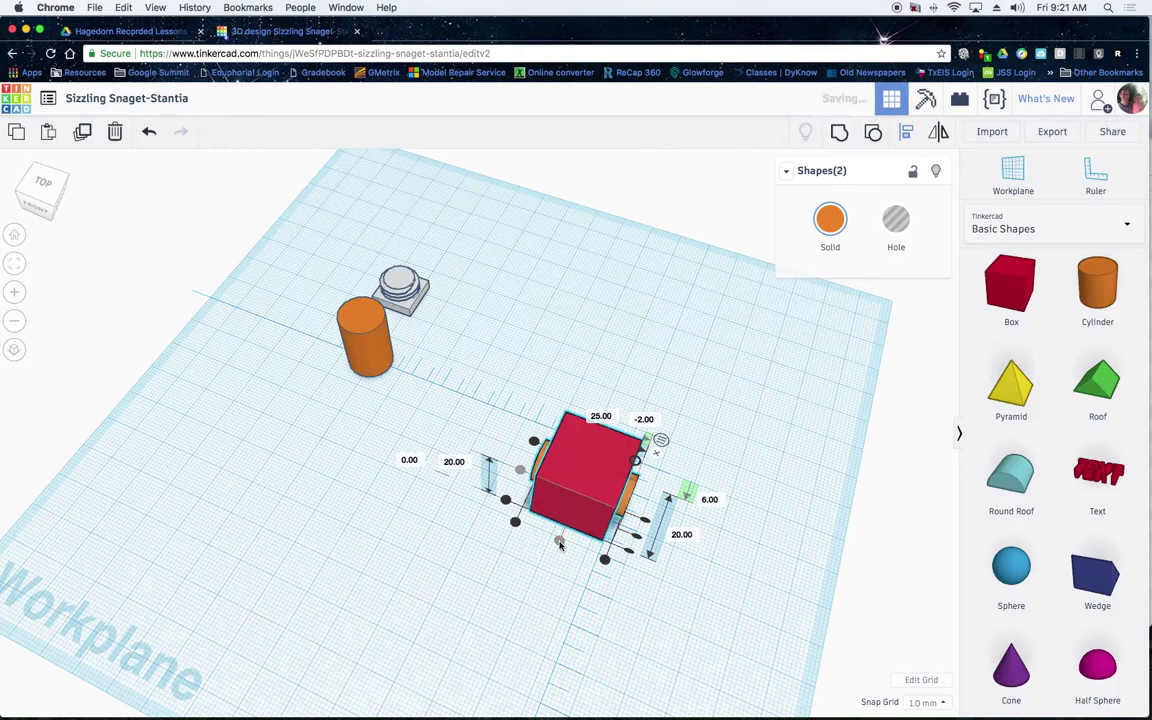
pyautogui.moveTo(626, 604); pyautogui.dragTo(705, 555, button='right')
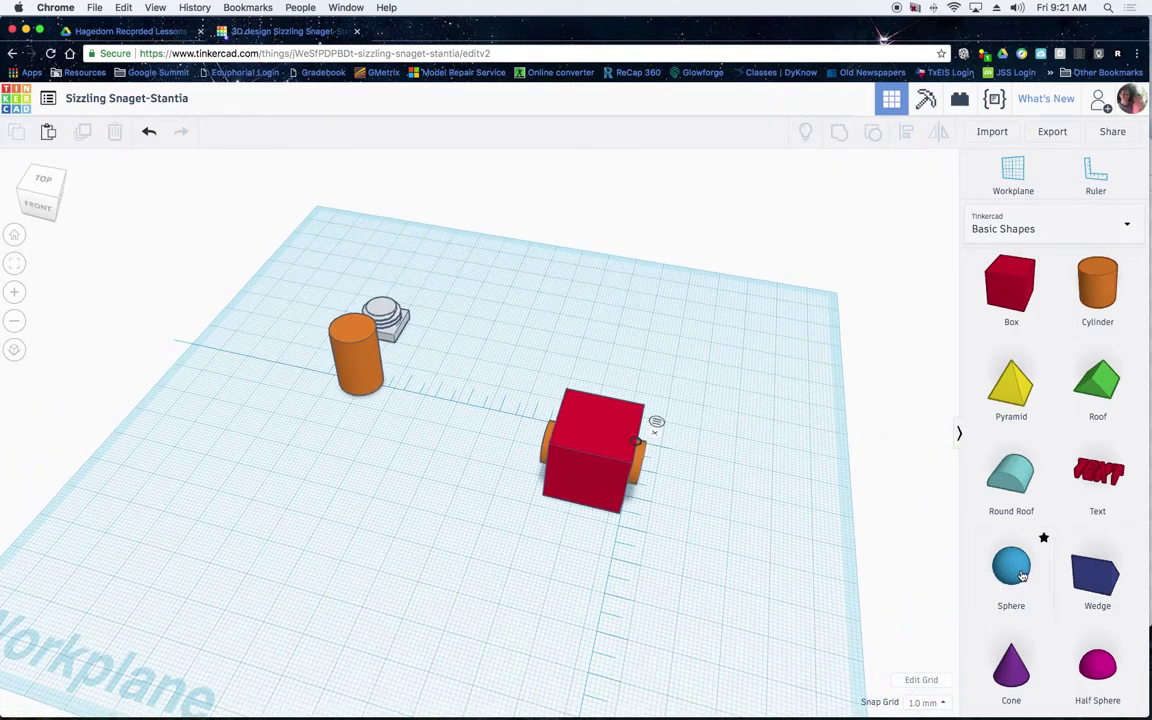
# - Add a sphere beside the red box and set its width, length and height to 14 mm each
pyautogui.moveTo(1022, 578); pyautogui.dragTo(703, 533)
pyautogui.moveTo(685, 585); pyautogui.dragTo(740, 590, button='right')
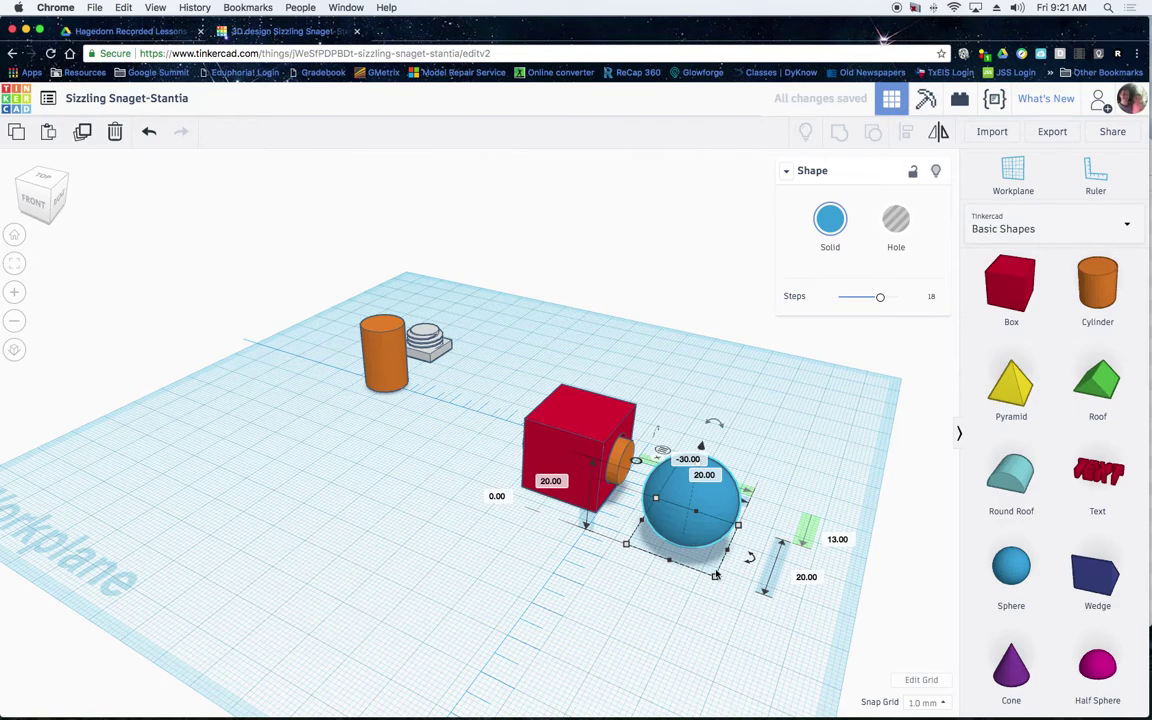
pyautogui.click(807, 578)
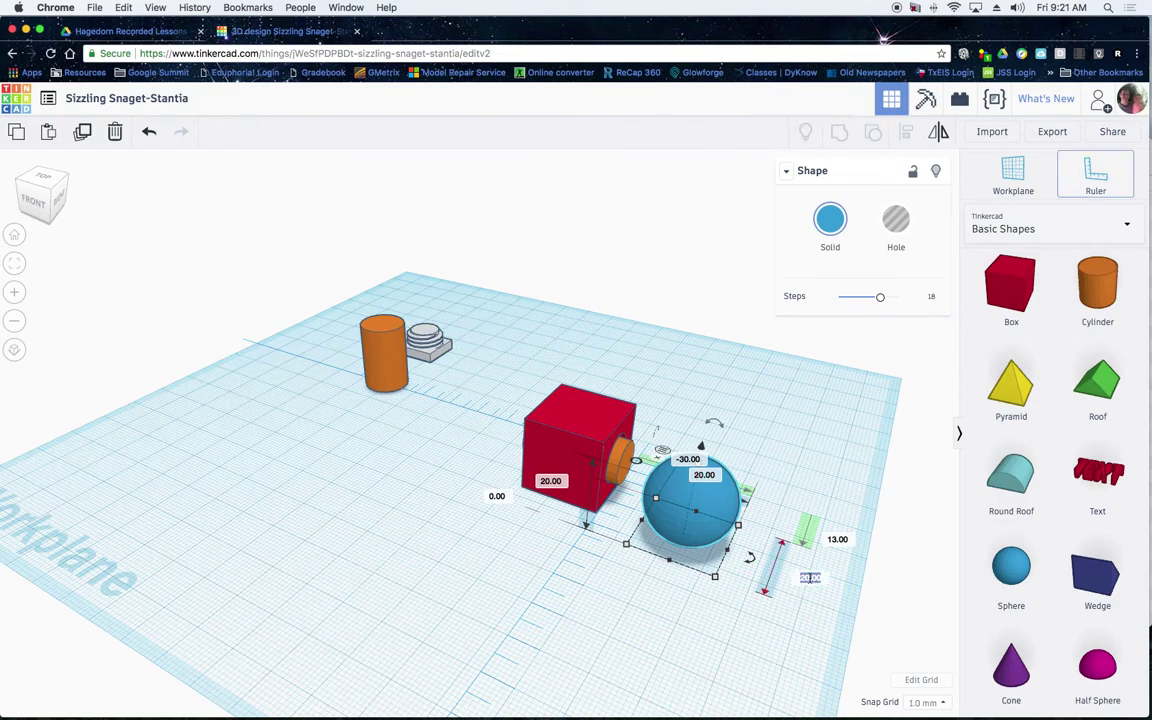
pyautogui.click(707, 477)
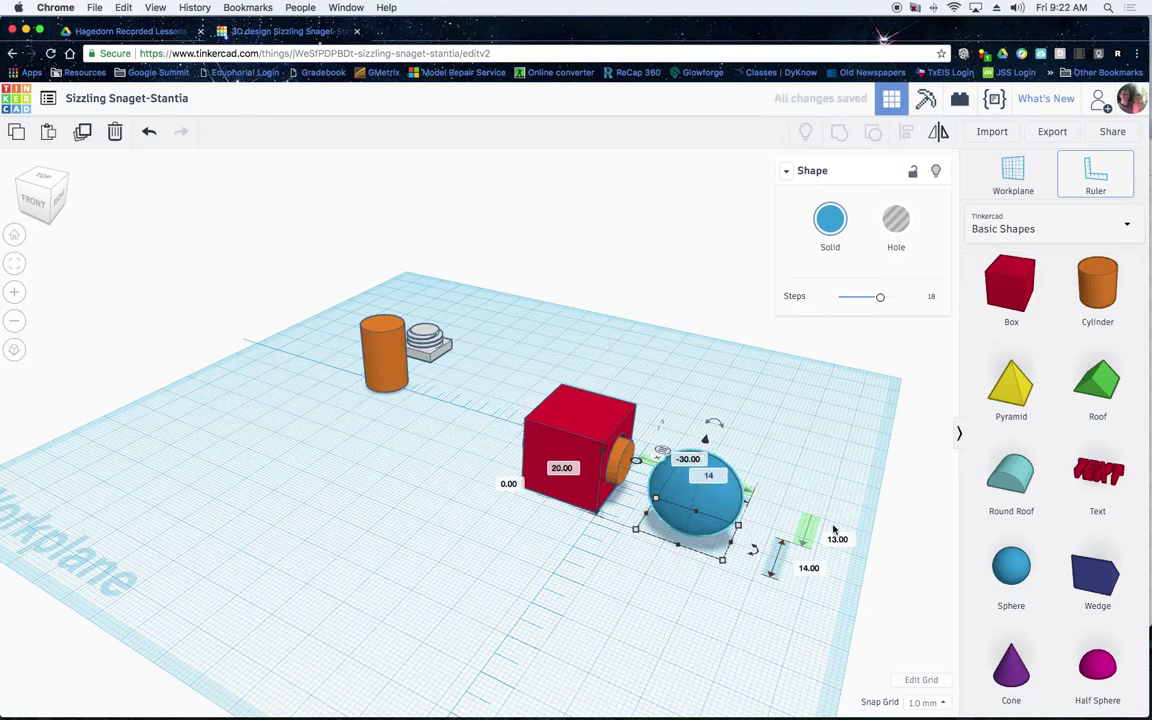
pyautogui.press('Return')
pyautogui.moveTo(745, 580); pyautogui.dragTo(671, 611, button='right')
pyautogui.moveTo(657, 545); pyautogui.dragTo(459, 503, button='right')
pyautogui.click(465, 495)
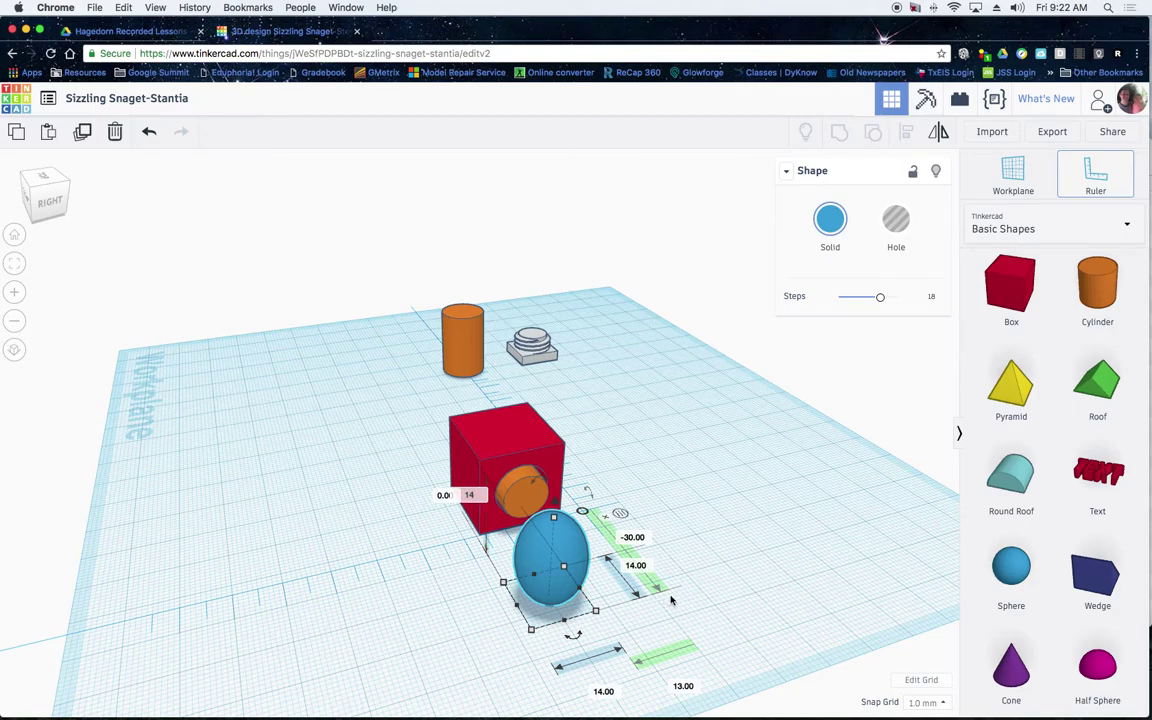
pyautogui.write('14')
pyautogui.press('Return')
# - Duplicate the 14 mm sphere and place the copy on the opposite side of the red box
pyautogui.moveTo(694, 609); pyautogui.dragTo(760, 570, button='right')
pyautogui.keyDown('alt'); pyautogui.moveTo(700, 527); pyautogui.dragTo(455, 425); pyautogui.keyUp('alt')
pyautogui.moveTo(491, 504); pyautogui.dragTo(600, 583, button='right')
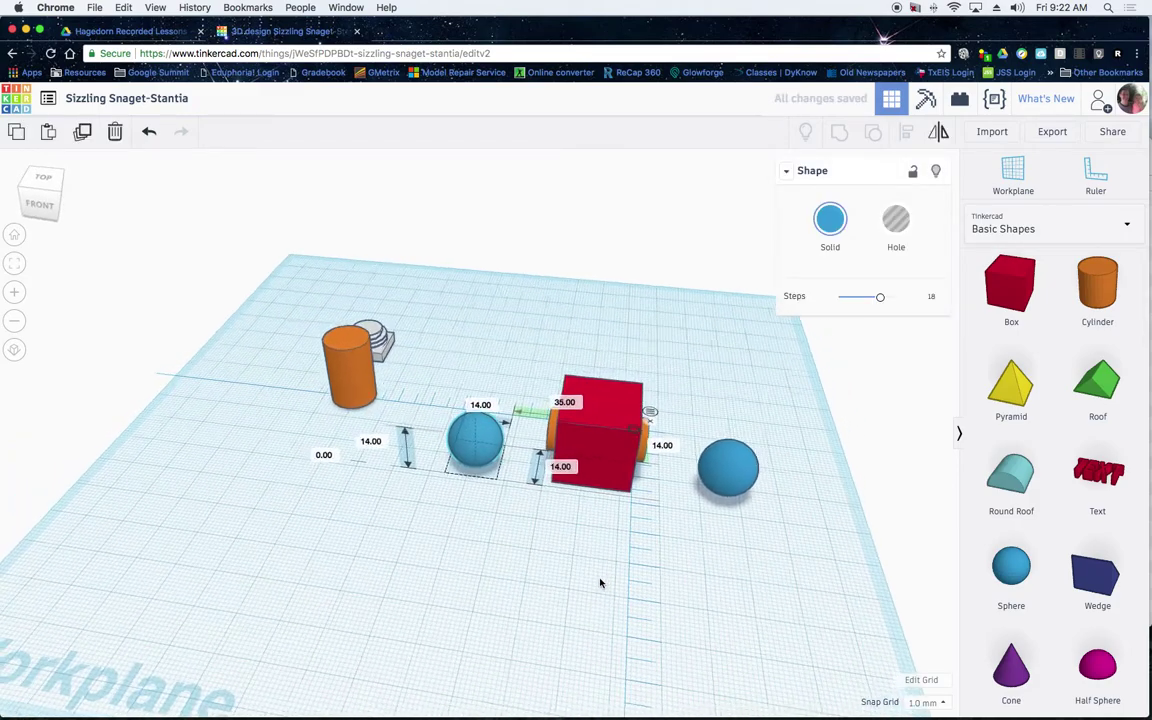
# - Move the sphere with no gap against the nearer protruding end of the orange cylinder beside the red box
pyautogui.moveTo(704, 477); pyautogui.dragTo(680, 476)
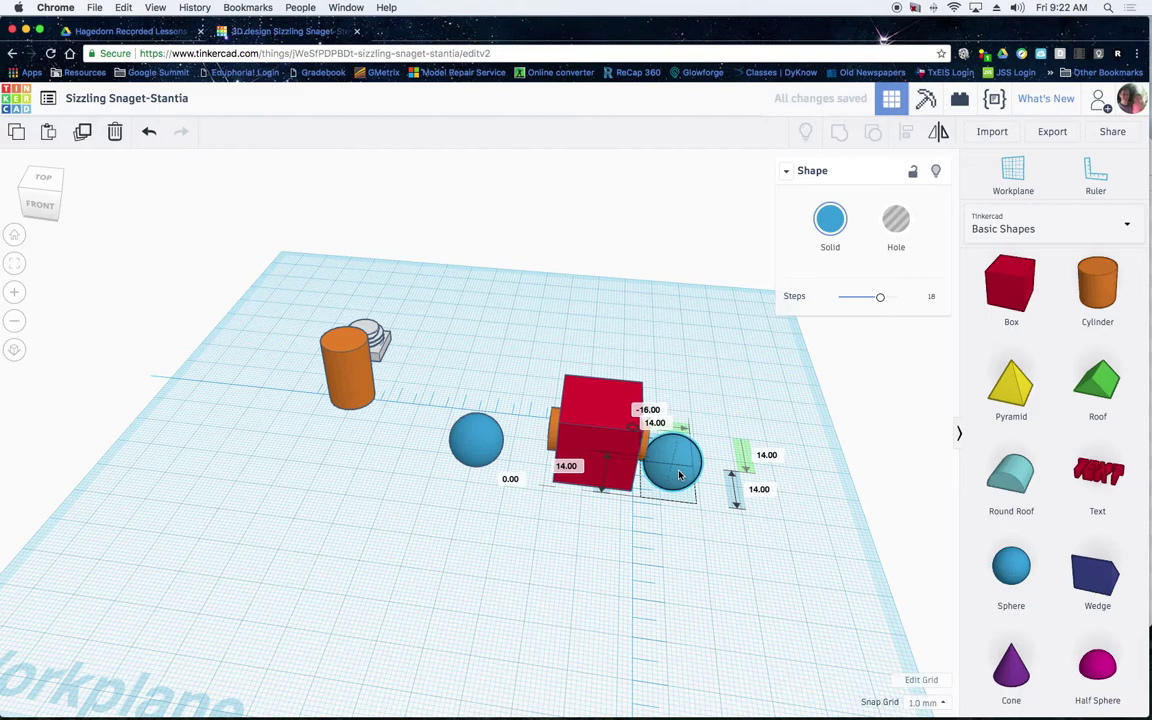
pyautogui.moveTo(625, 545); pyautogui.dragTo(624, 530, button='right')
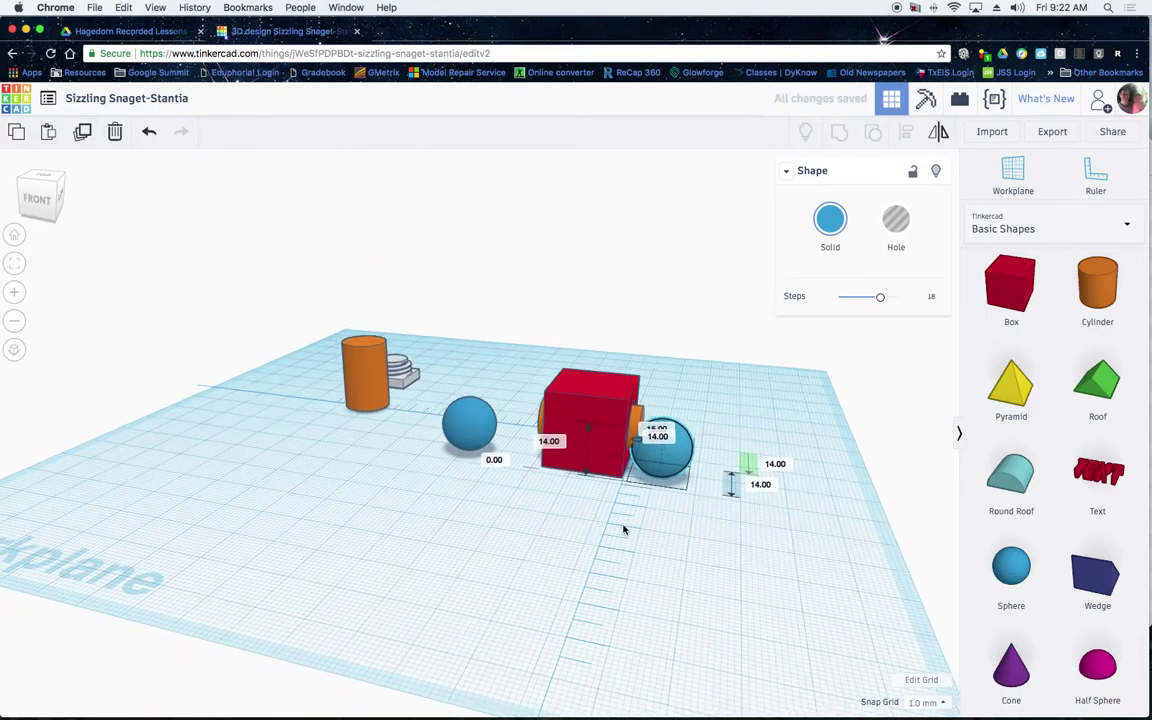
pyautogui.moveTo(671, 398); pyautogui.dragTo(671, 398)
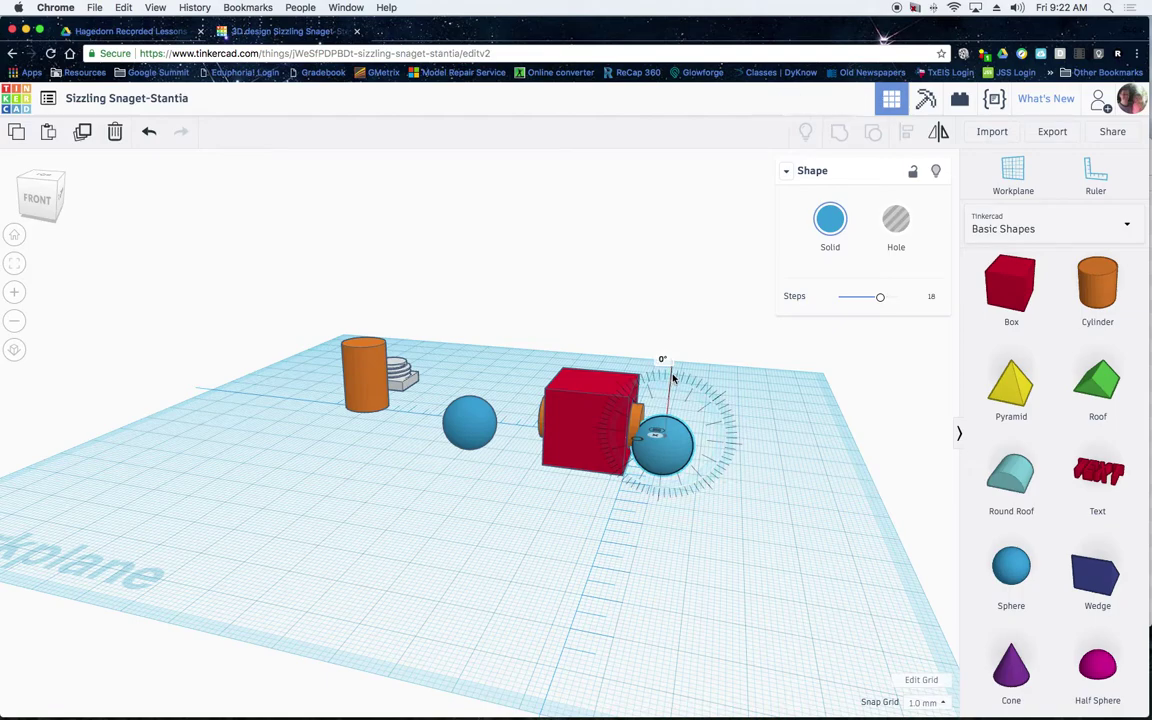
pyautogui.moveTo(673, 378); pyautogui.dragTo(673, 380)
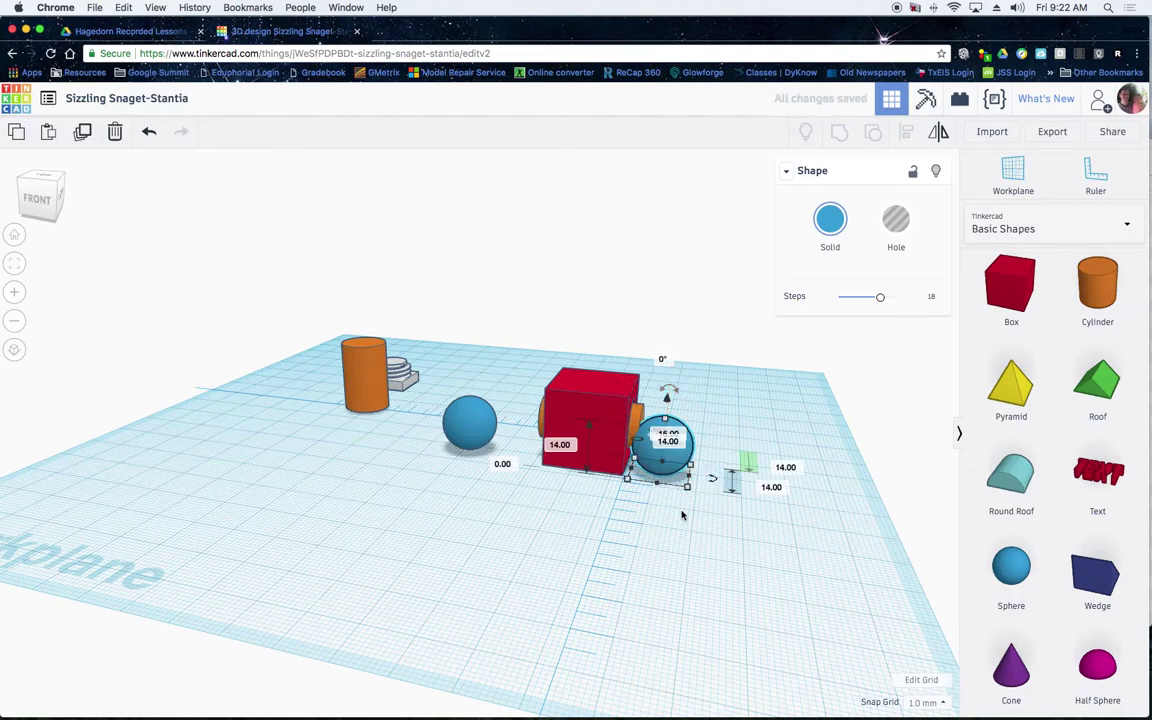
pyautogui.hotkey('ctrl', 'z')
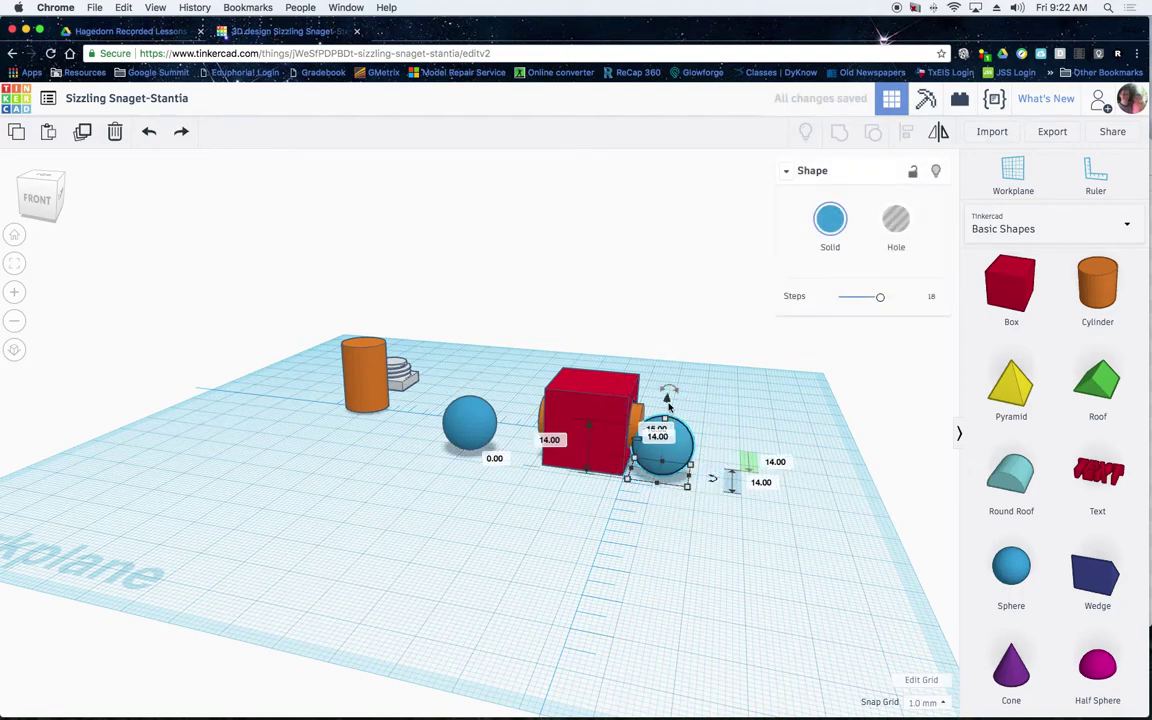
# - Raise that sphere 5 mm above the workplane to line it up with the cylinder's end
pyautogui.moveTo(668, 400); pyautogui.dragTo(670, 384)
pyautogui.moveTo(666, 519)
pyautogui.mouseDown(button='right')
pyautogui.moveTo(699, 517)
pyautogui.moveTo(688, 519)
pyautogui.mouseUp(button='right')
# - Move the other sphere against the opposite end of the cylinder and raise it 5 mm above the workplane
pyautogui.moveTo(513, 463)
pyautogui.mouseDown(button='right')
pyautogui.moveTo(509, 535)
pyautogui.moveTo(504, 483)
pyautogui.mouseUp(button='right')
pyautogui.moveTo(488, 446); pyautogui.dragTo(537, 446)
pyautogui.moveTo(535, 391); pyautogui.dragTo(538, 376)
pyautogui.moveTo(668, 574); pyautogui.dragTo(602, 576, button='right')
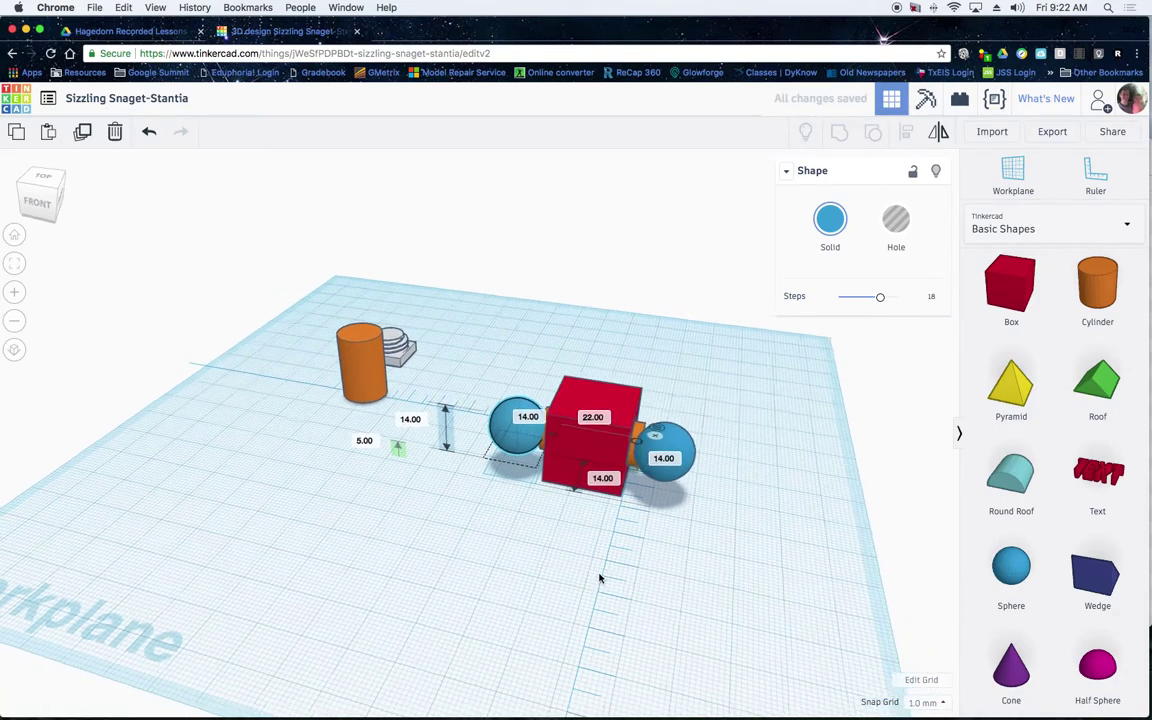
# - Group the orange cylinder inside the red box with both end spheres, leaving the box separate
pyautogui.click(632, 467)
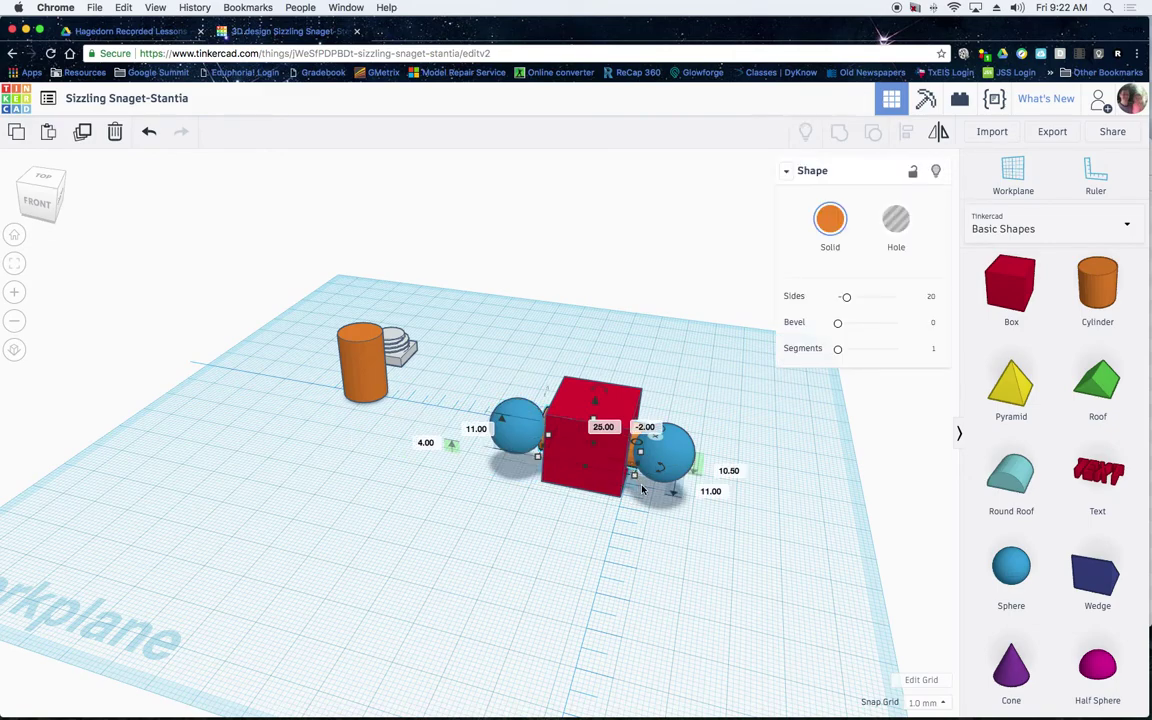
pyautogui.keyDown('shift'); pyautogui.click(656, 452); pyautogui.keyUp('shift')
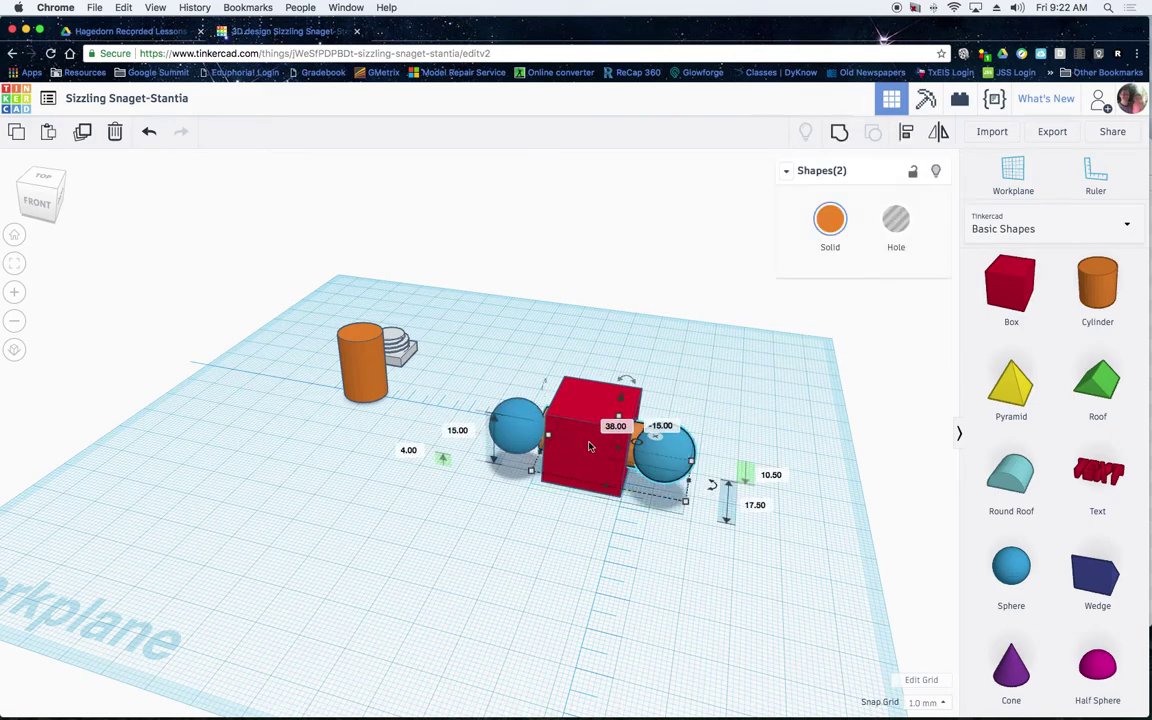
pyautogui.keyDown('shift'); pyautogui.click(513, 436); pyautogui.keyUp('shift')
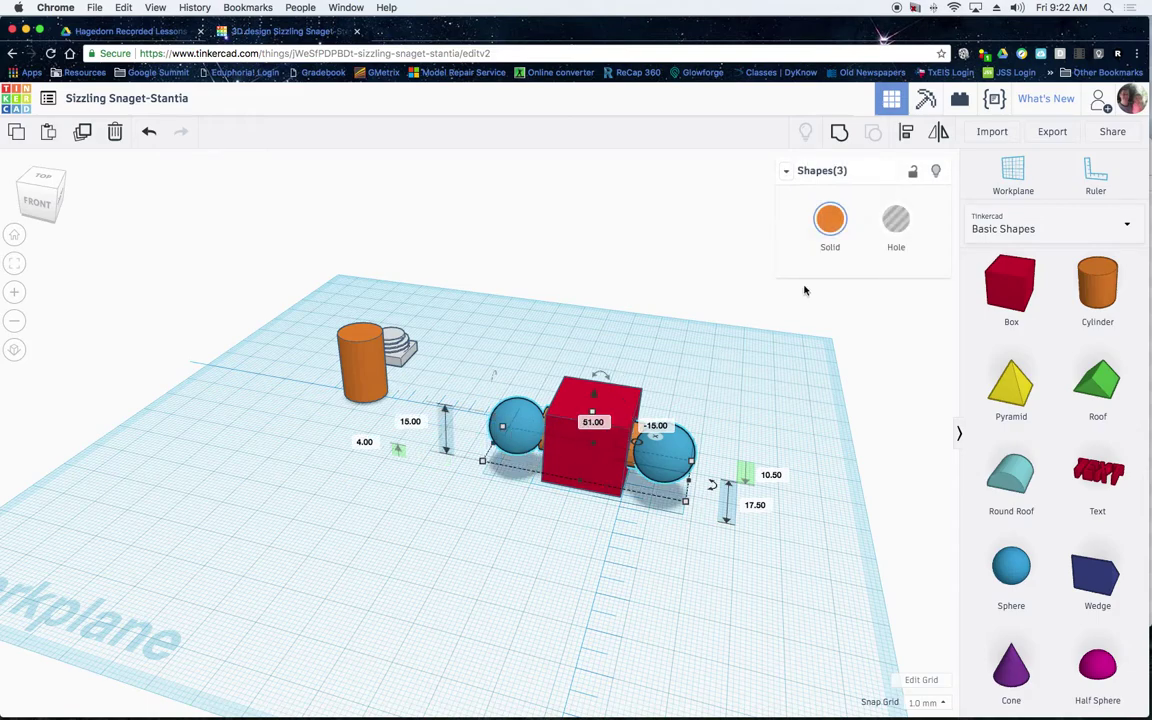
pyautogui.click(842, 140)
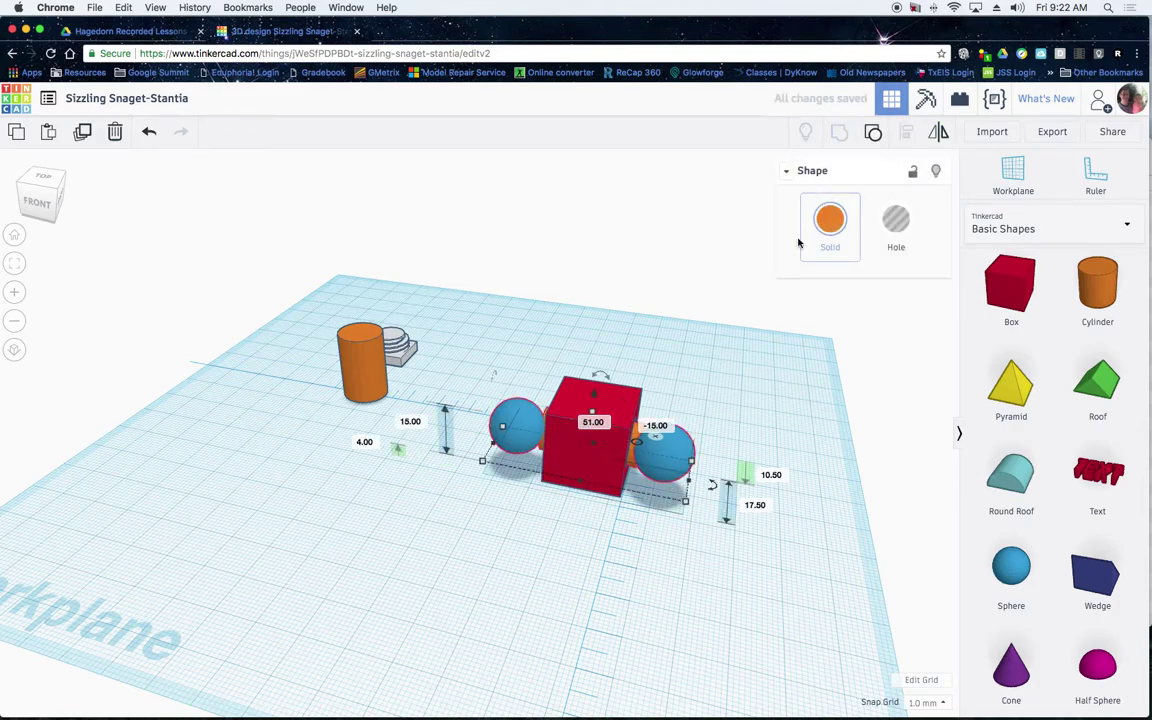
# - Examine the sphere-capped cylinder inside the red box from above, from the front and up close
pyautogui.moveTo(753, 532); pyautogui.dragTo(576, 612, button='right')
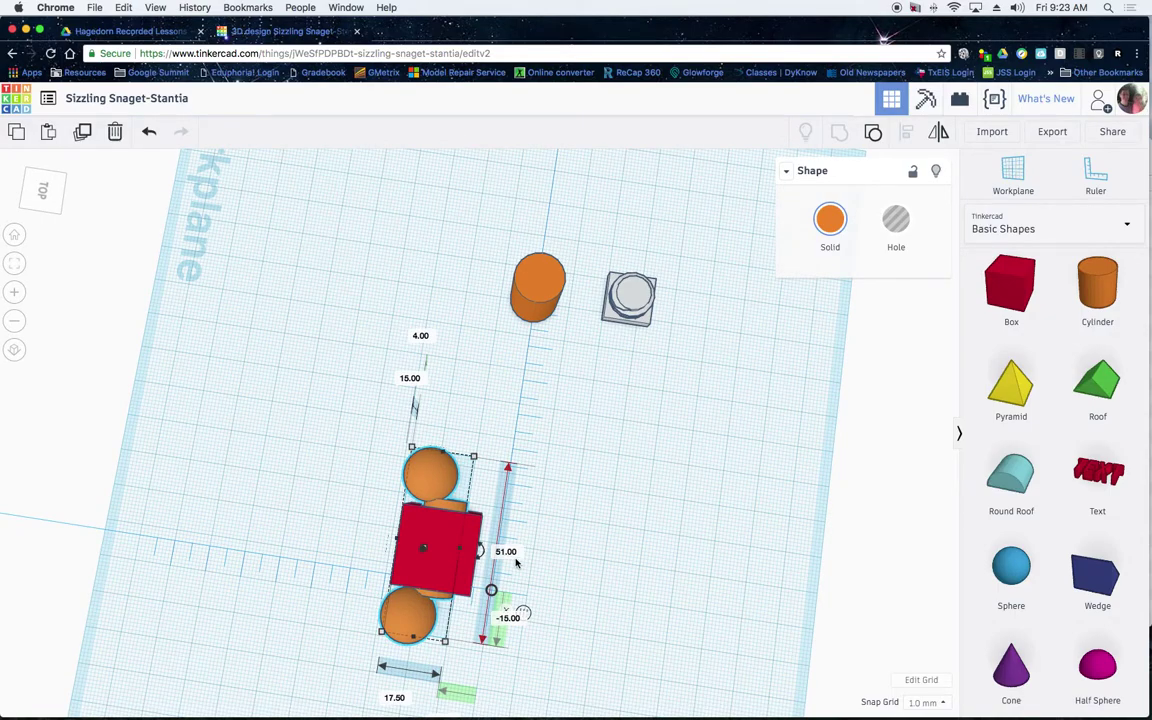
pyautogui.moveTo(689, 625); pyautogui.dragTo(715, 607, button='right')
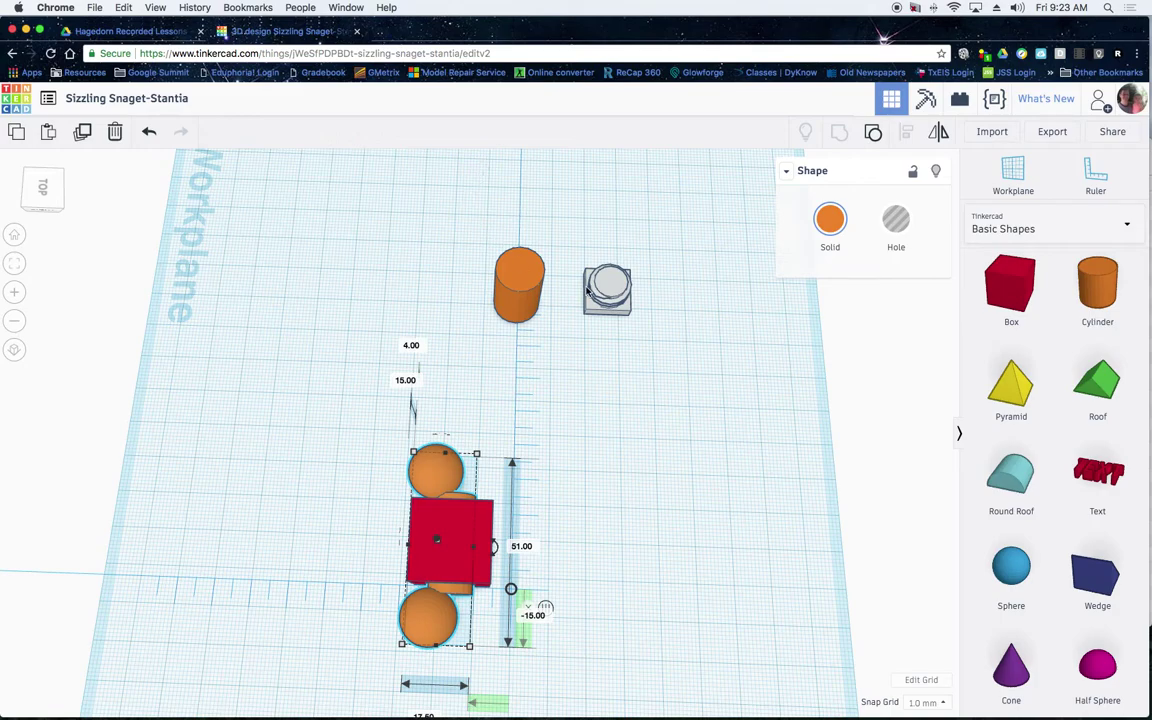
pyautogui.moveTo(581, 422); pyautogui.dragTo(506, 420, button='right')
pyautogui.scroll(-5, 500, 516)
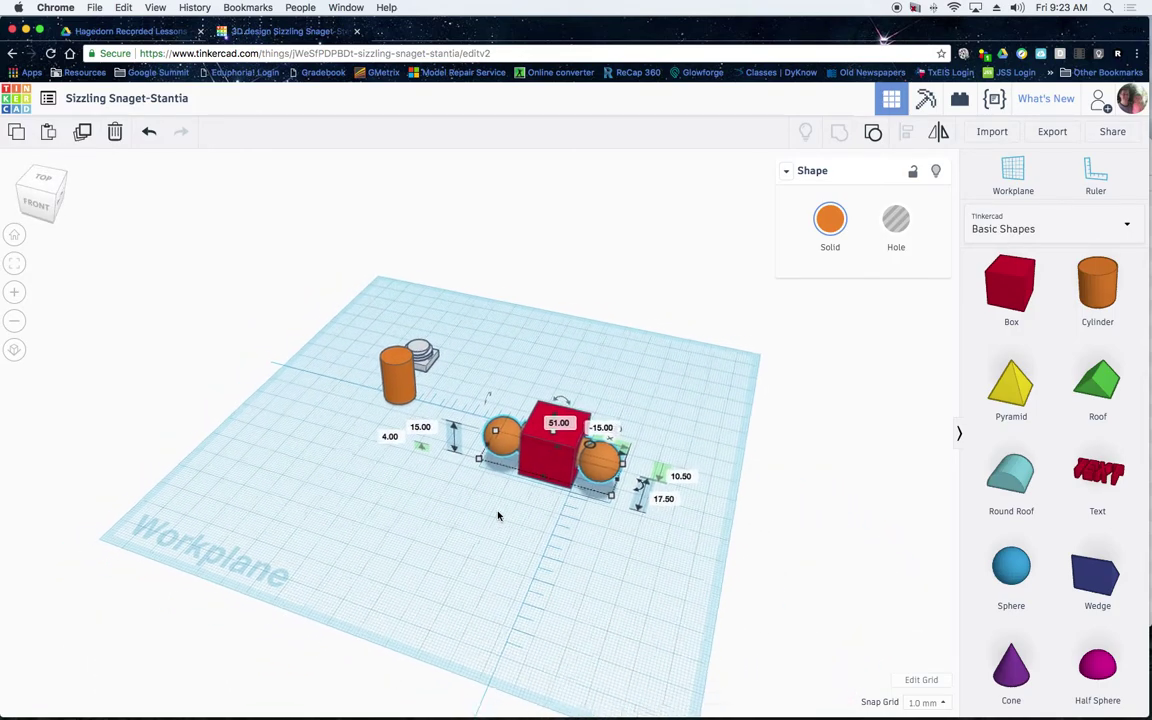
pyautogui.scroll(4, 498, 516)
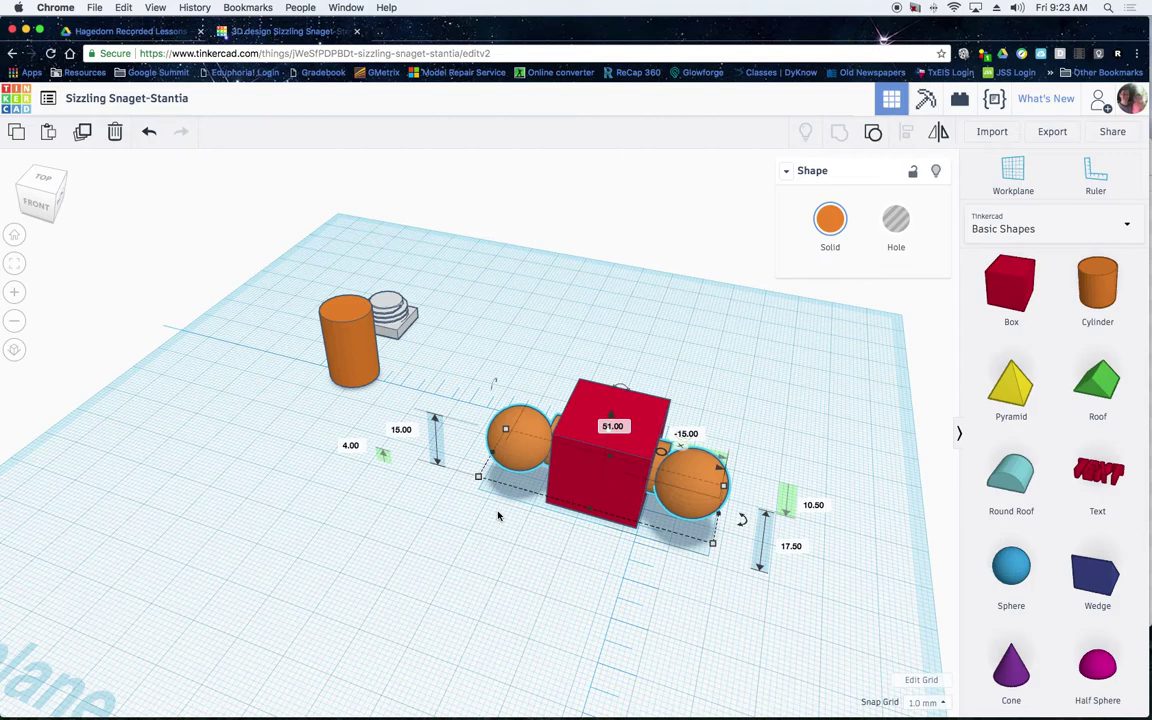
pyautogui.moveTo(612, 614); pyautogui.dragTo(654, 581, button='right')
pyautogui.scroll(5, 650, 578)
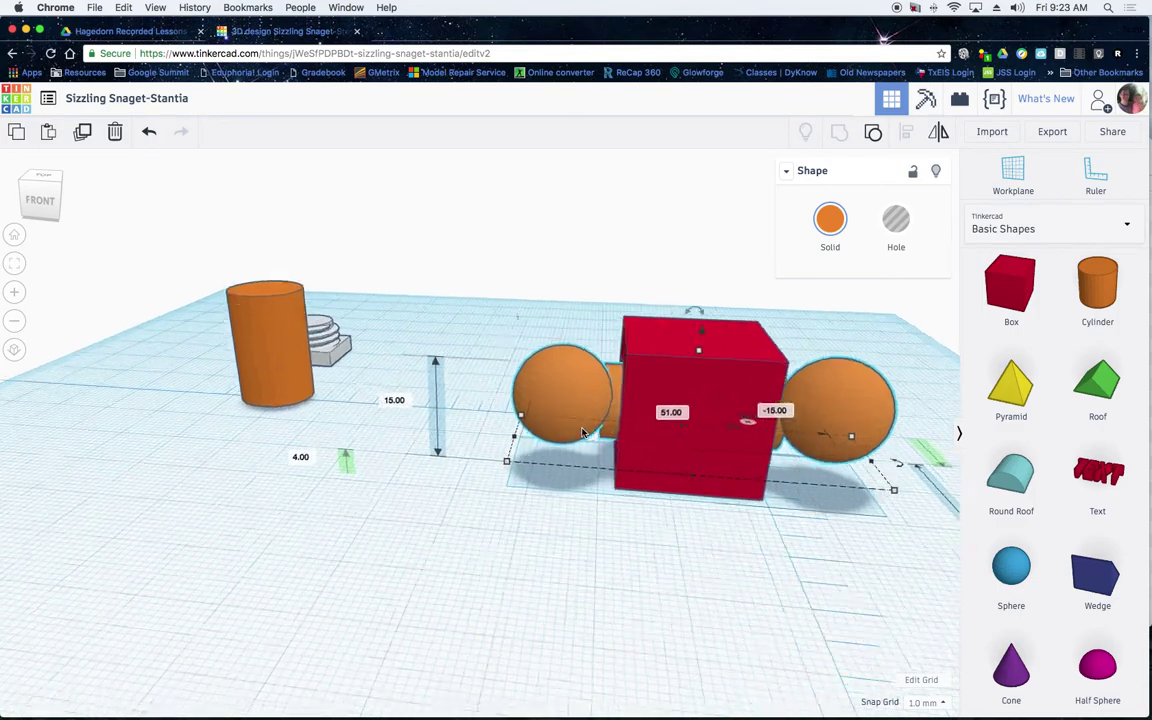
pyautogui.scroll(-2, 614, 371)
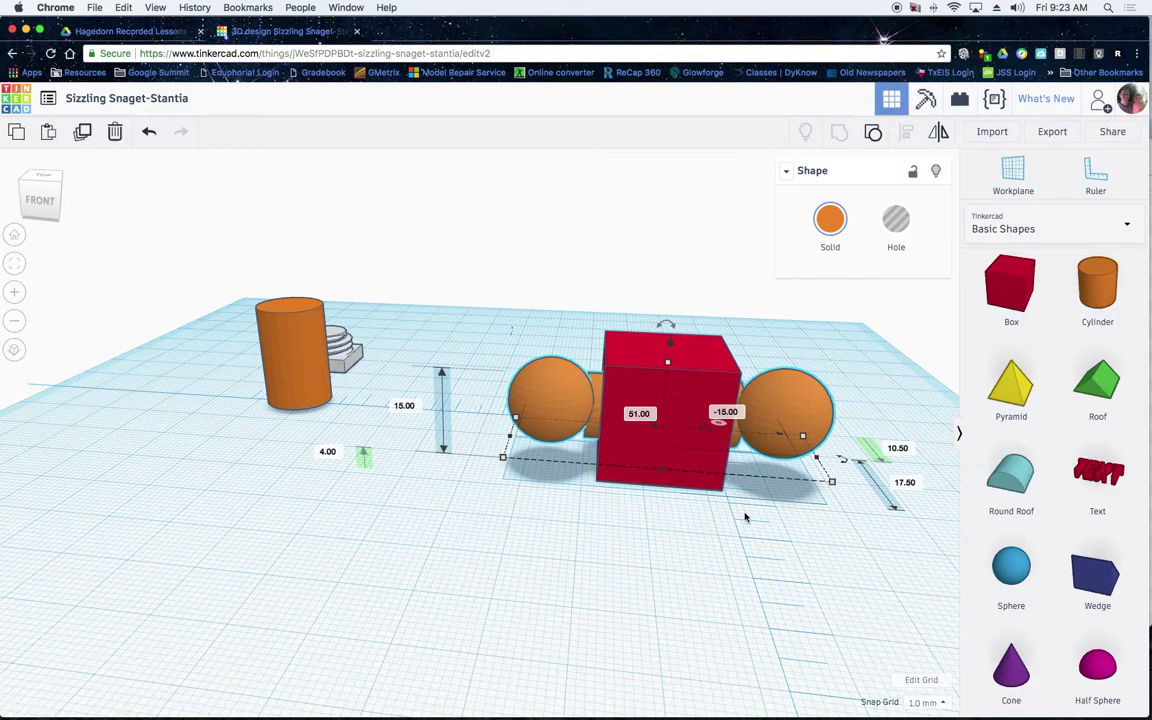
pyautogui.moveTo(717, 545); pyautogui.dragTo(712, 492, button='right')
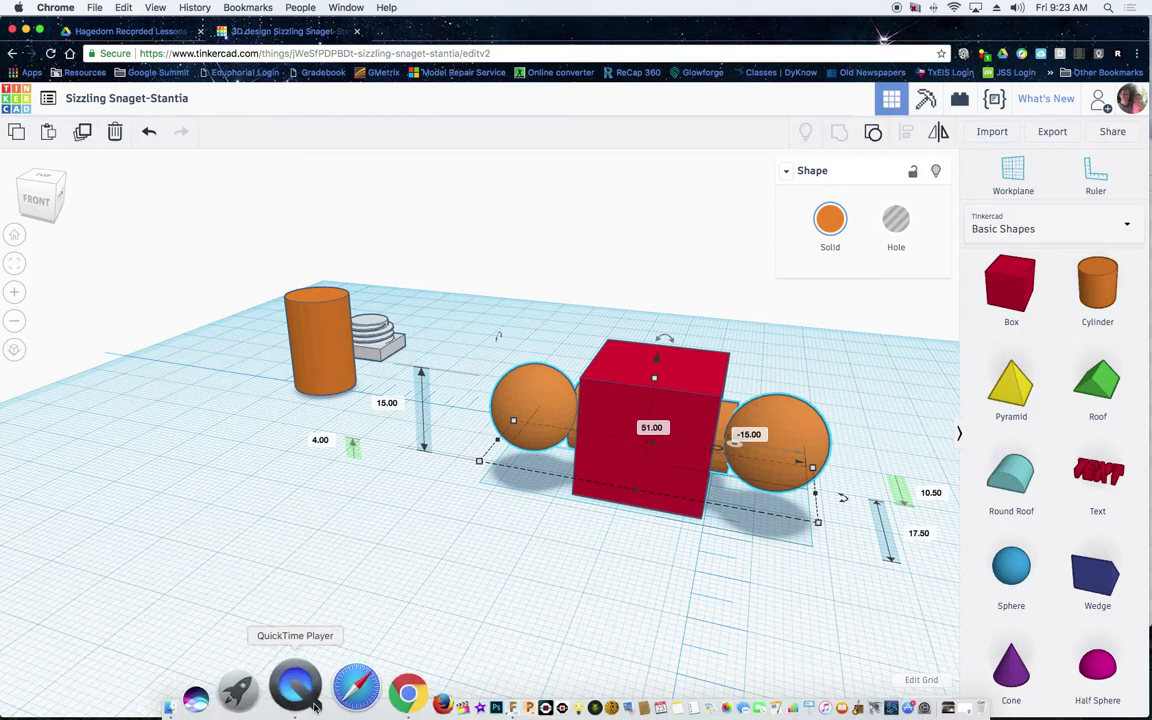
# - Switch to QuickTime Player, open a new movie recording, and shrink its camera window to uncover the model
pyautogui.click(237, 694)
pyautogui.click(139, 7)
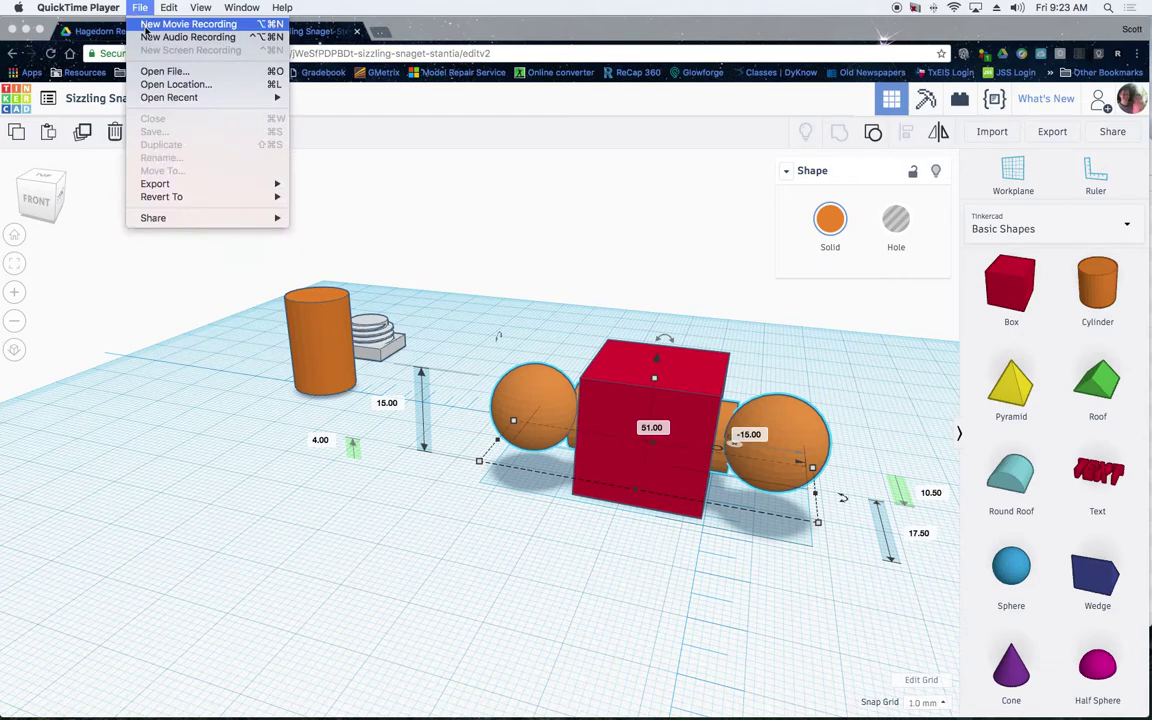
pyautogui.click(145, 31)
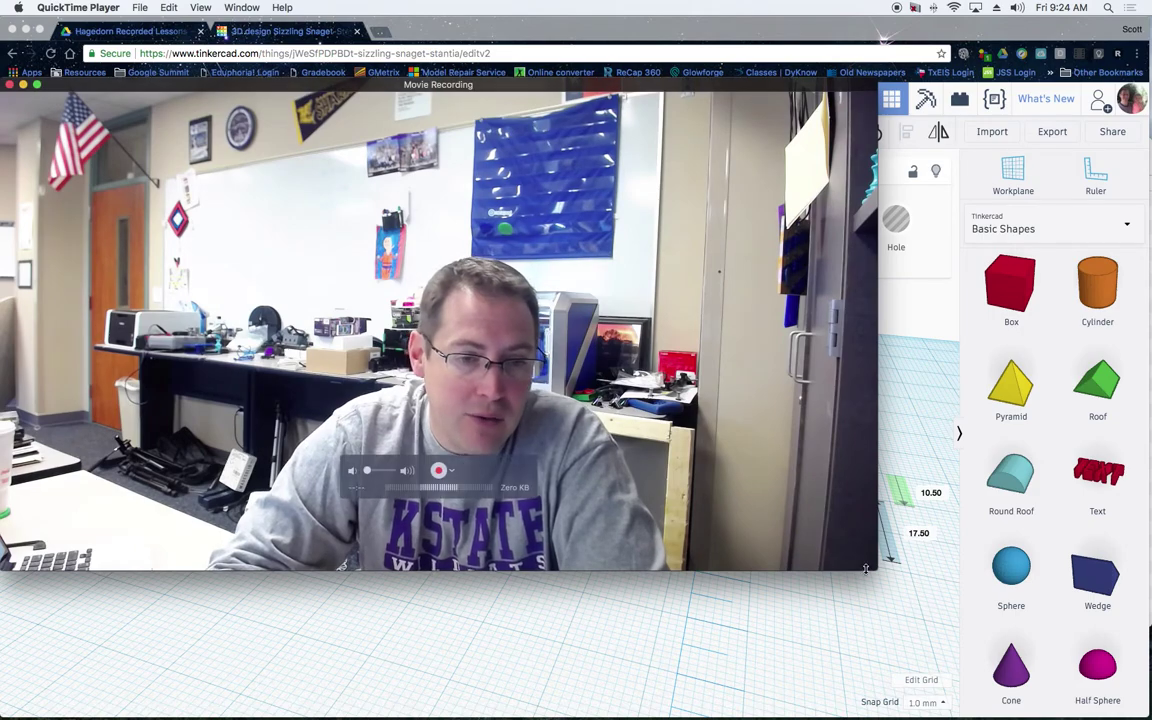
pyautogui.moveTo(869, 568); pyautogui.dragTo(507, 361)
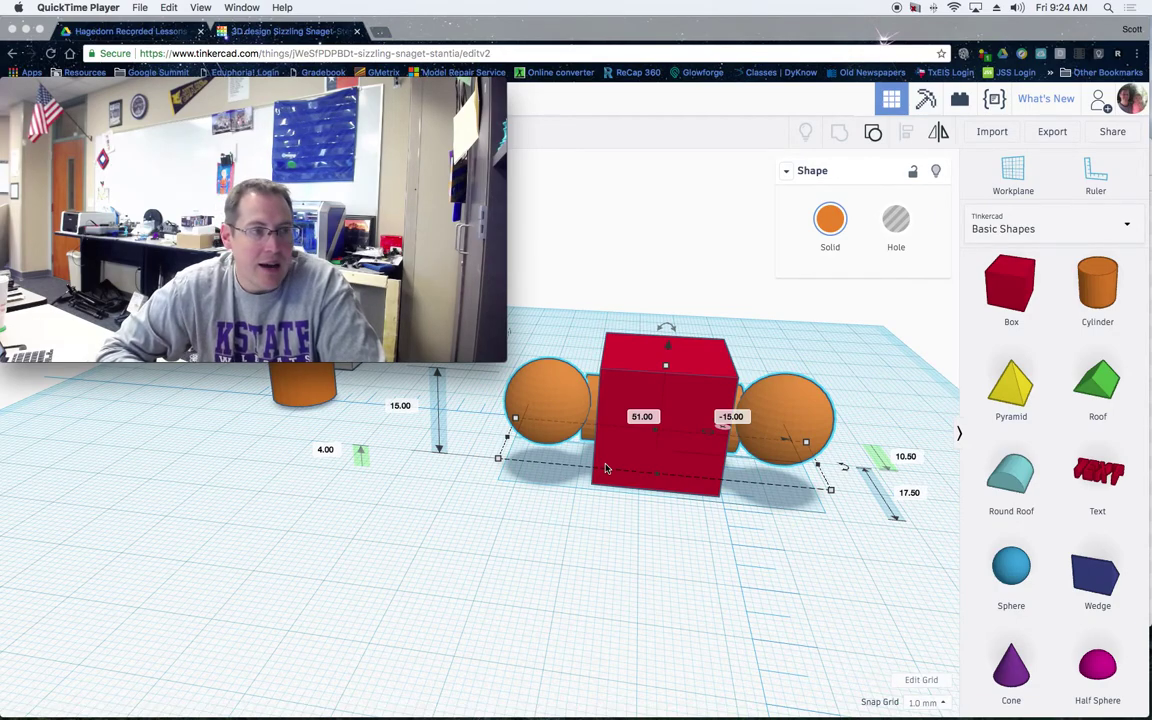
# - Shrink the camera window further and show the capped cylinder's end together with the standing orange cylinder and screw
pyautogui.moveTo(604, 536)
pyautogui.mouseDown(button='right')
pyautogui.moveTo(581, 550)
pyautogui.moveTo(489, 555)
pyautogui.moveTo(705, 550)
pyautogui.moveTo(609, 632)
pyautogui.moveTo(699, 617)
pyautogui.moveTo(694, 608)
pyautogui.moveTo(676, 622)
pyautogui.moveTo(740, 635)
pyautogui.moveTo(800, 625)
pyautogui.moveTo(589, 518)
pyautogui.mouseUp(button='right')
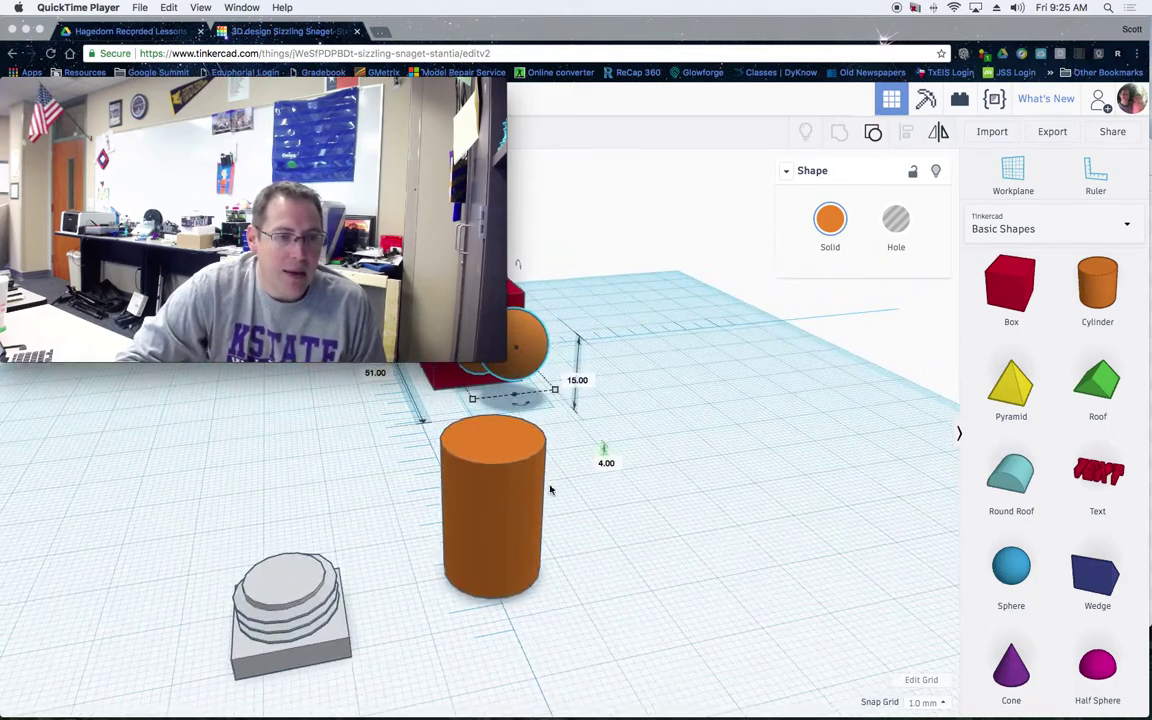
pyautogui.moveTo(505, 360); pyautogui.dragTo(370, 285)
pyautogui.scroll(3, 362, 476)
pyautogui.moveTo(368, 489); pyautogui.dragTo(510, 482, button='right')
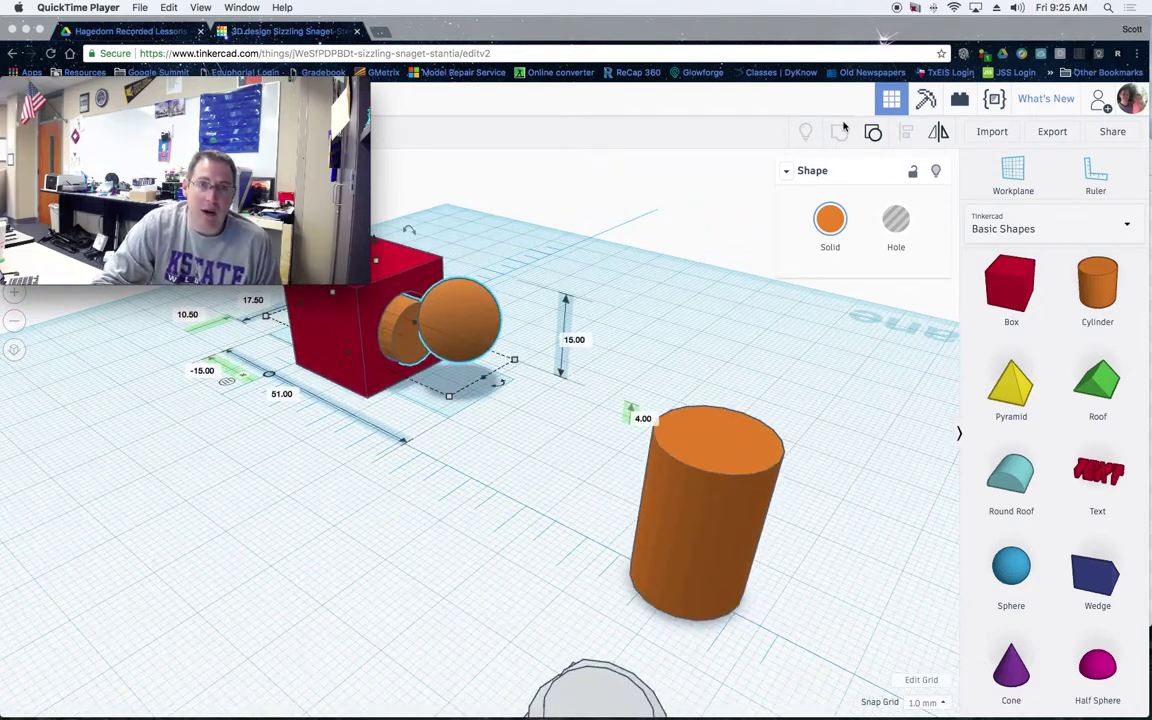